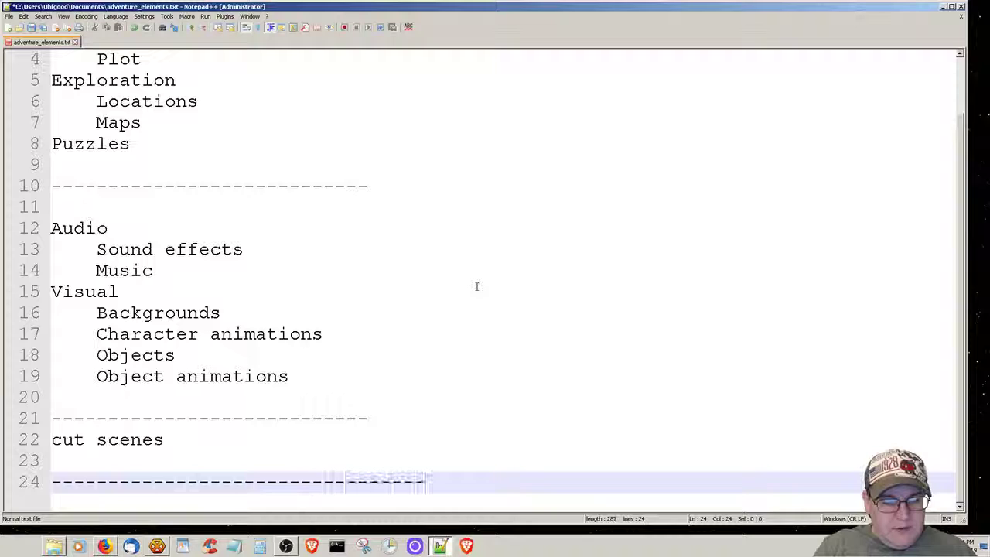
# - Shorten the dashed line below "cut scenes" to match the length of the separators above
pyautogui.press('BackSpace')
pyautogui.press('BackSpace')
pyautogui.press('BackSpace')
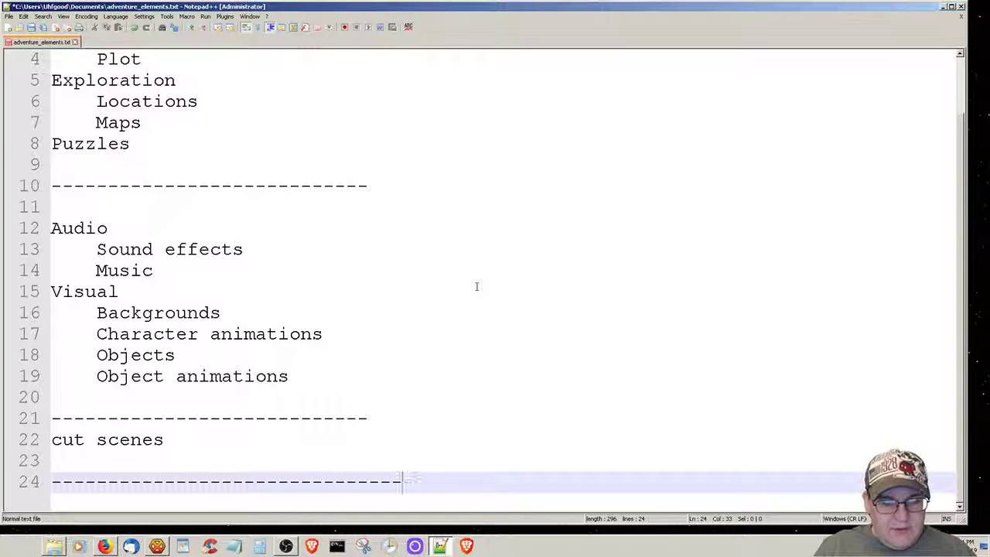
pyautogui.press('Up')
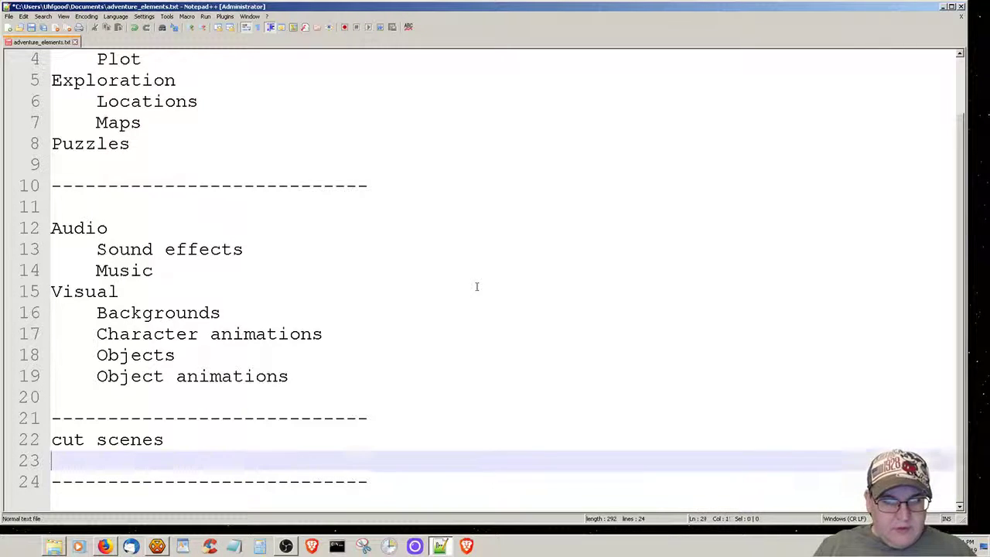
# - Insert a blank line between the dashed separator and the "cut scenes" entry
pyautogui.press('Up')
pyautogui.press('Up')
pyautogui.press('Return')
# - Add the heading "System" below the last dashed separator, leaving one blank line between them
pyautogui.press('Down')
pyautogui.press('Down')
pyautogui.press('Down')
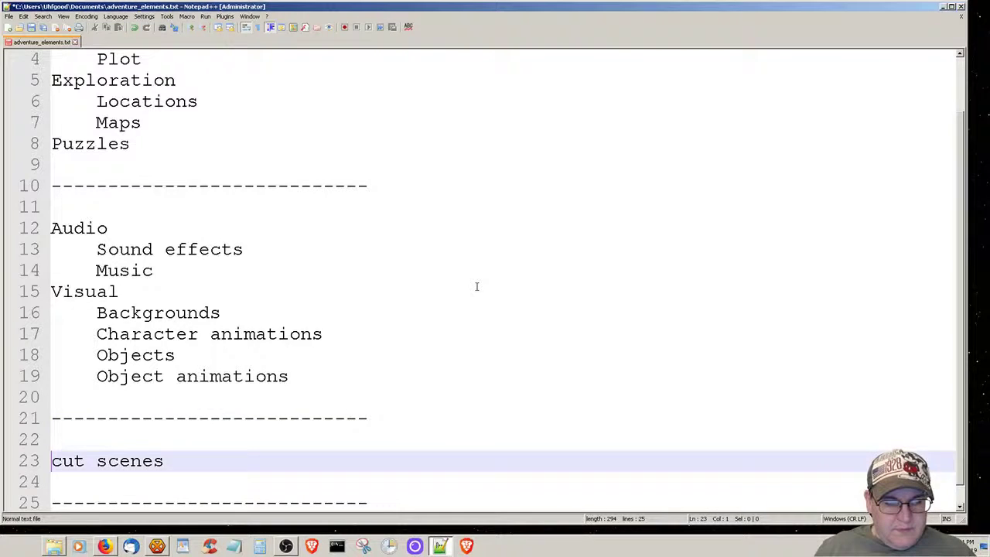
pyautogui.press('End')
pyautogui.press('Return')
pyautogui.press('Return')
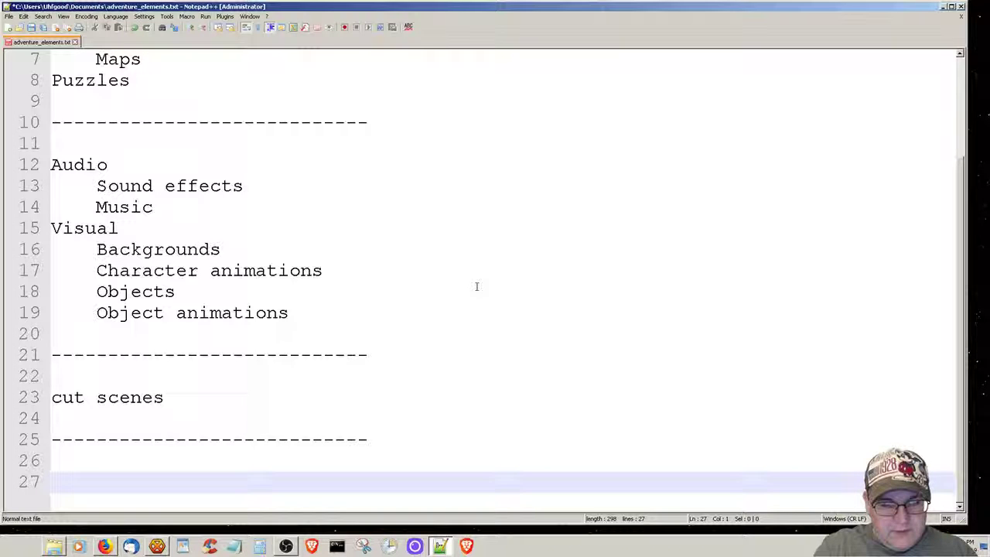
pyautogui.write('S')
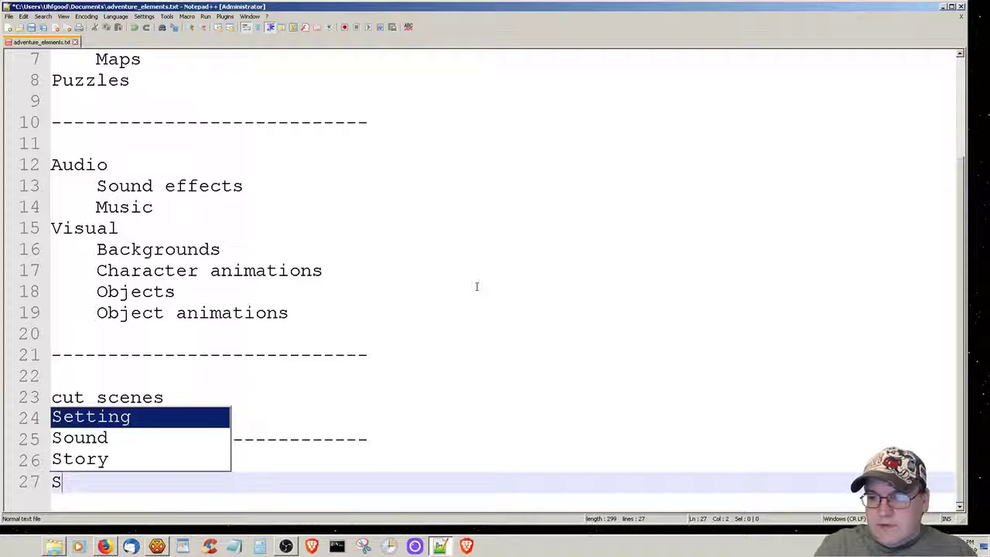
pyautogui.write('ystem')
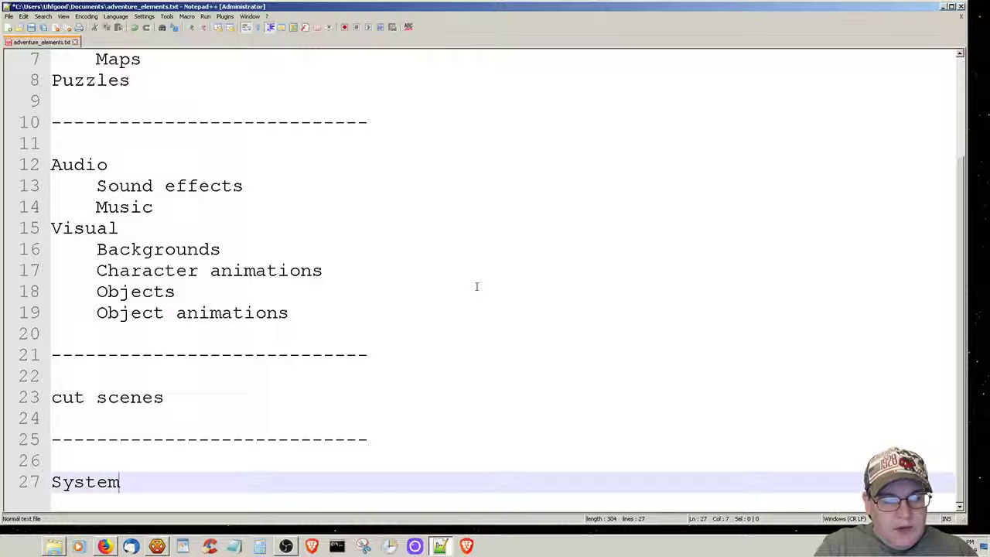
# - Add the indented entries "Inventory Managment" and "Animation System" on separate lines under the System heading
pyautogui.press('Return')
pyautogui.press('Tab')
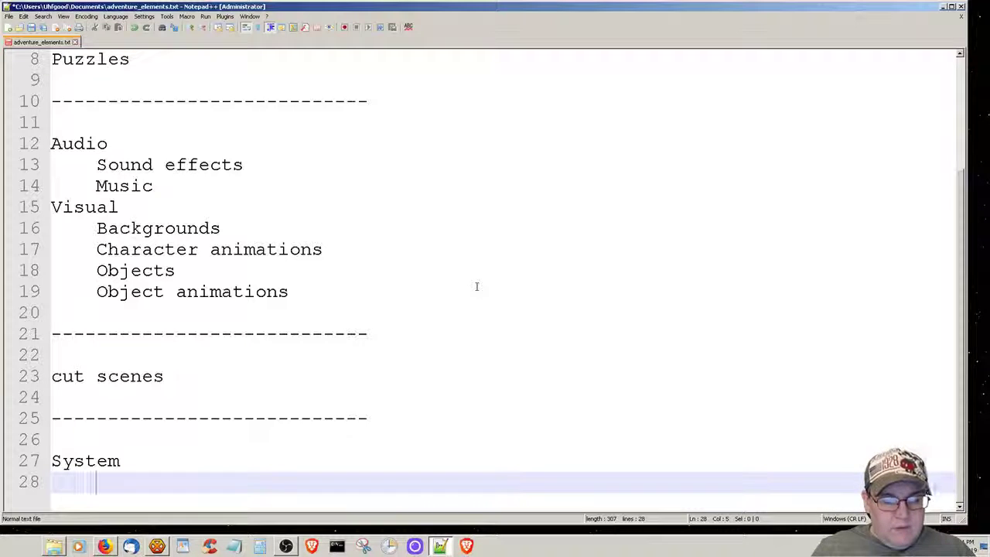
pyautogui.write('In')
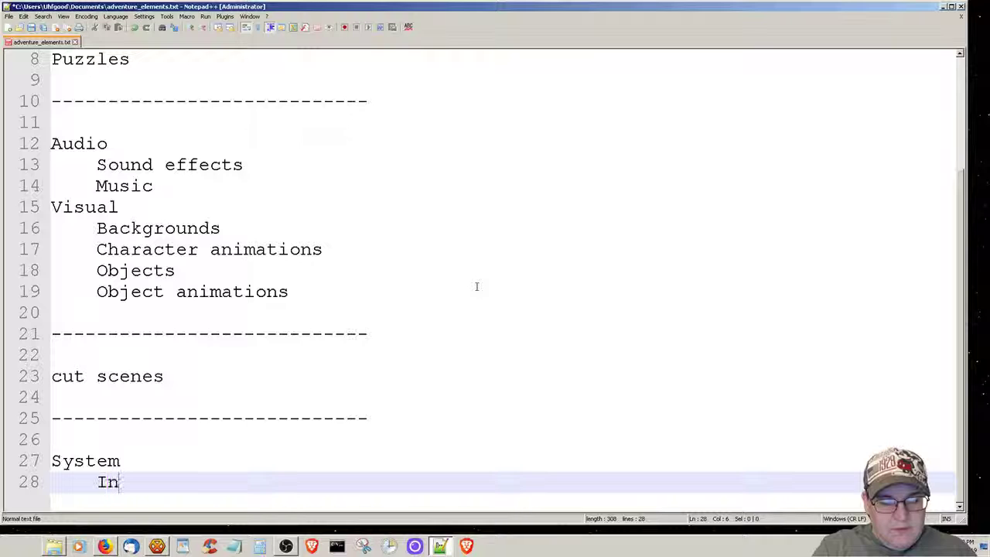
pyautogui.write('ventory Managment')
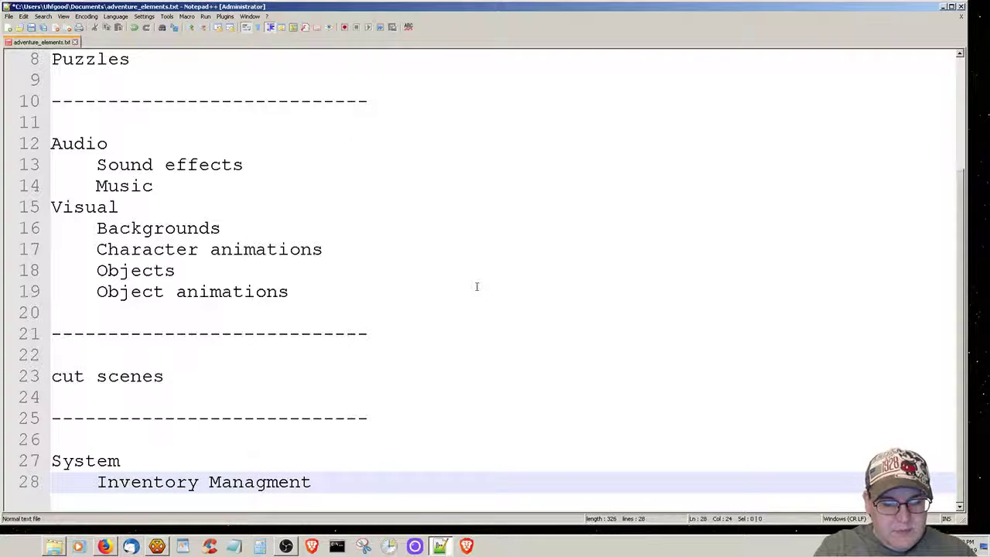
pyautogui.press('Return')
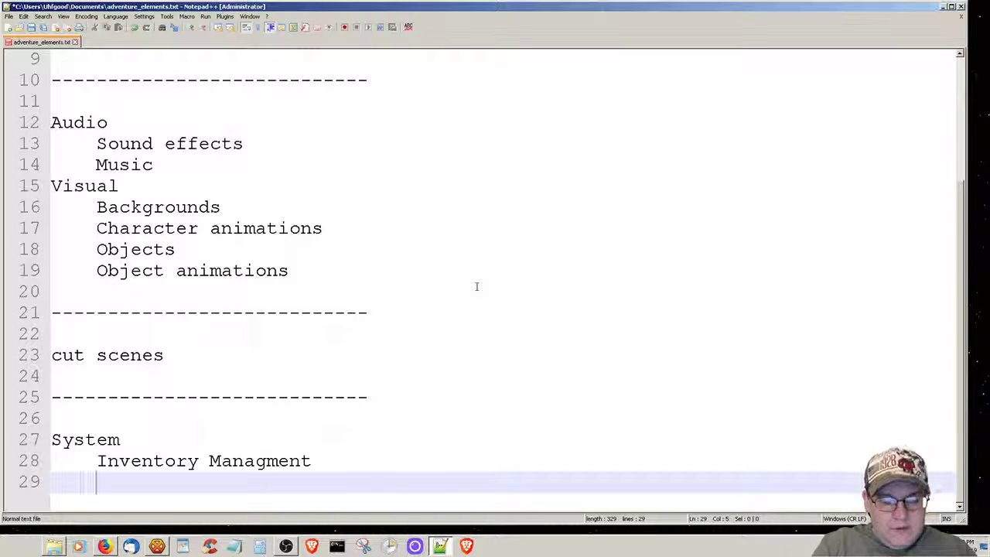
pyautogui.write('Animation S')
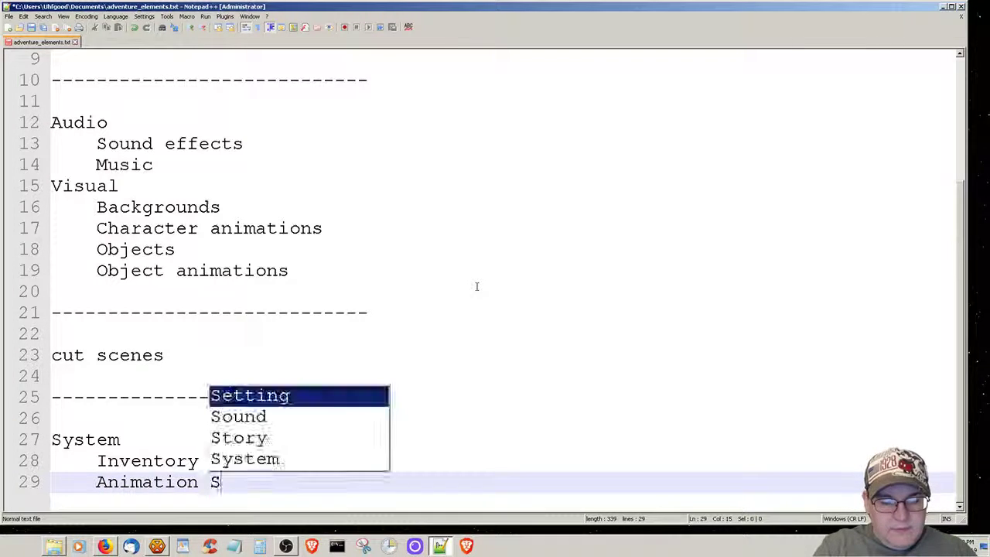
pyautogui.write('ystem')
# - Add the indented entries "Character movement" and "Camera Management" at the end of the System list
pyautogui.press('Return')
pyautogui.press('Return')
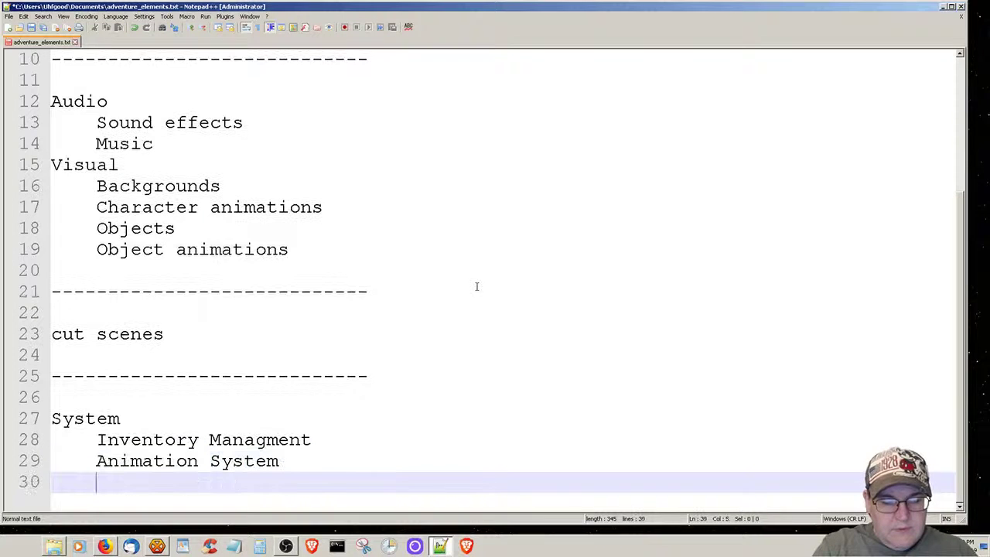
pyautogui.write('Character m')
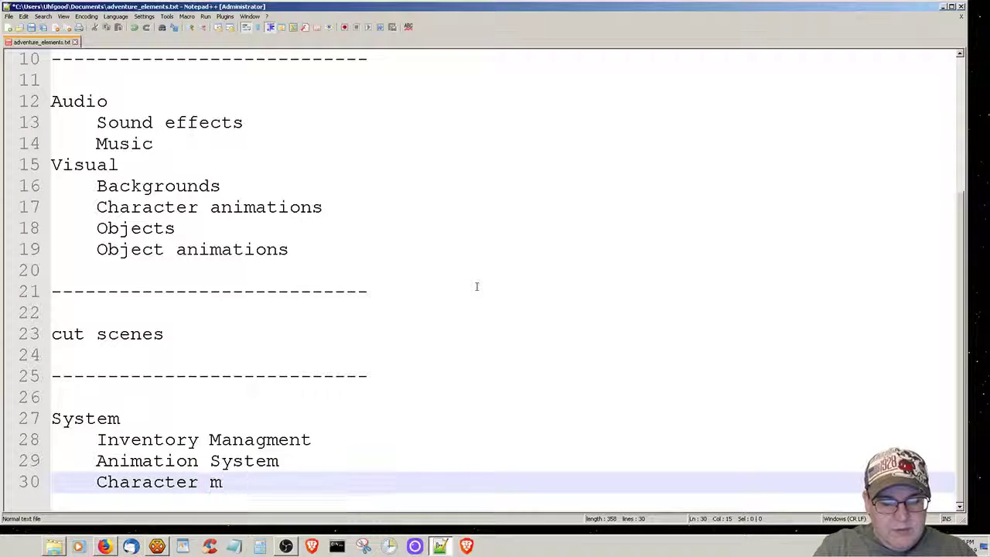
pyautogui.write('ovement')
pyautogui.press('Return')
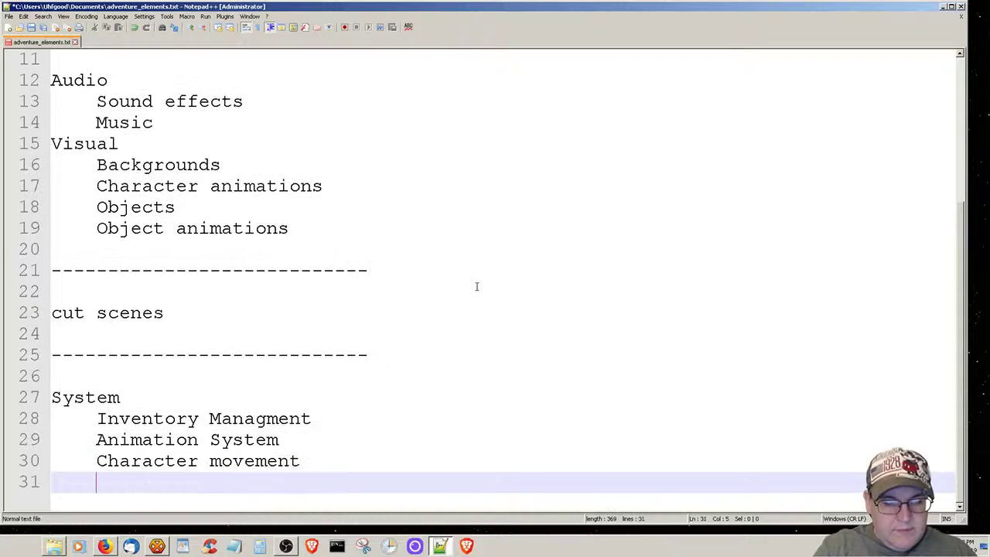
pyautogui.write('C')
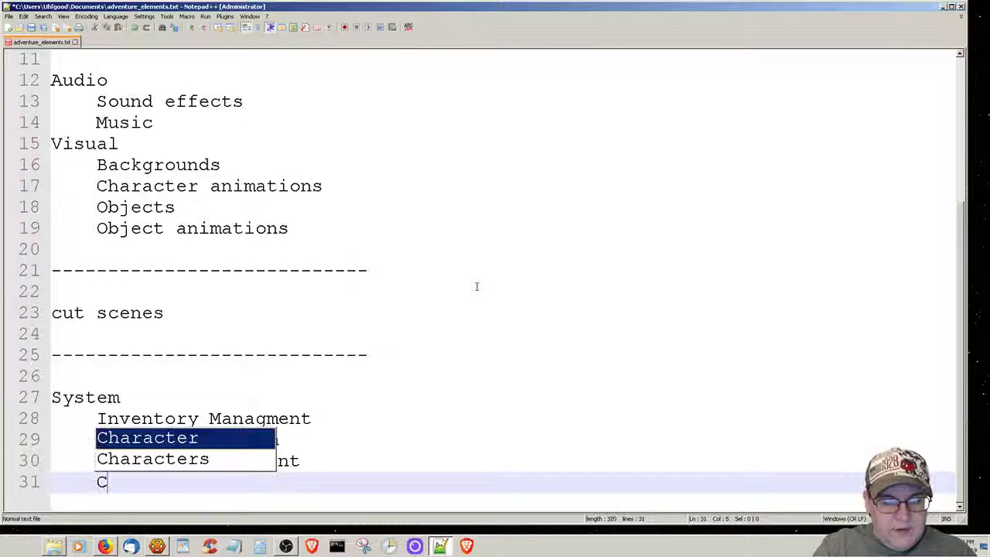
pyautogui.write('amera Man')
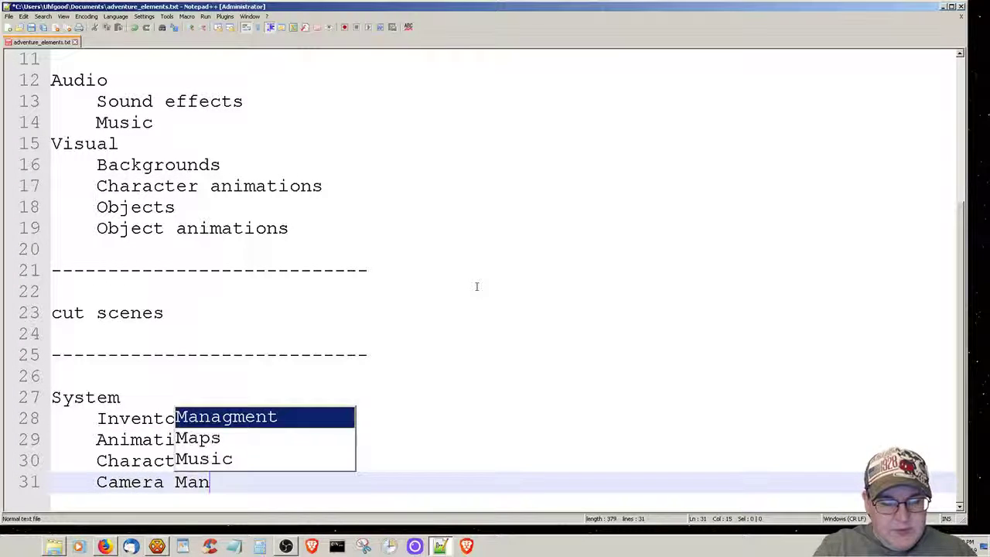
pyautogui.write('agement')
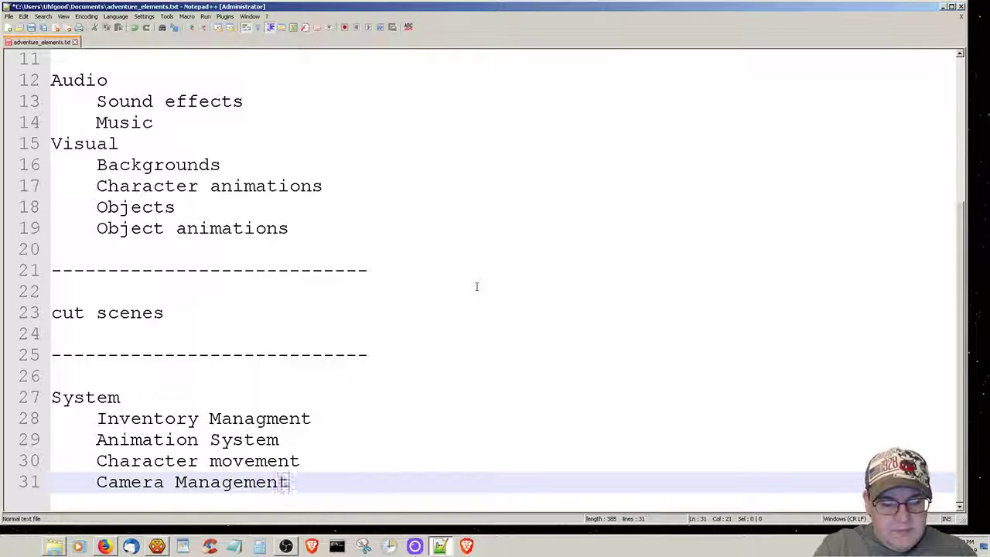
# - Add the indented entries "Dialog system" and "User interface" at the end of the System list
pyautogui.press('Return')
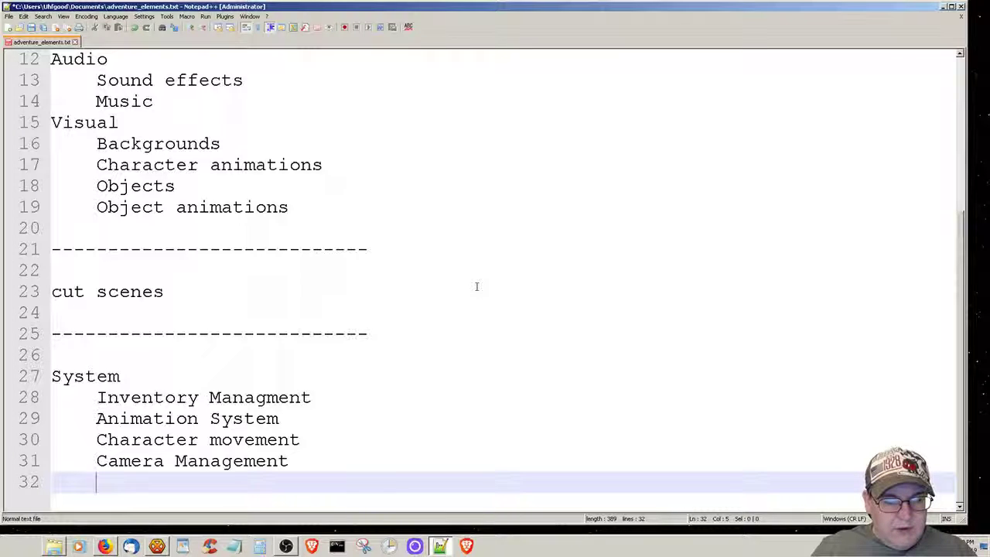
pyautogui.write('Di')
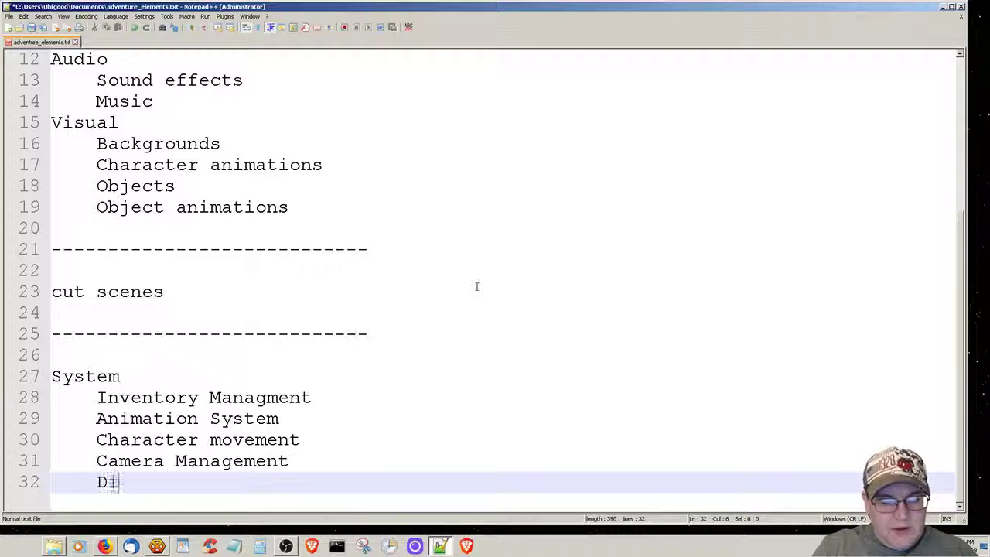
pyautogui.write('alog system')
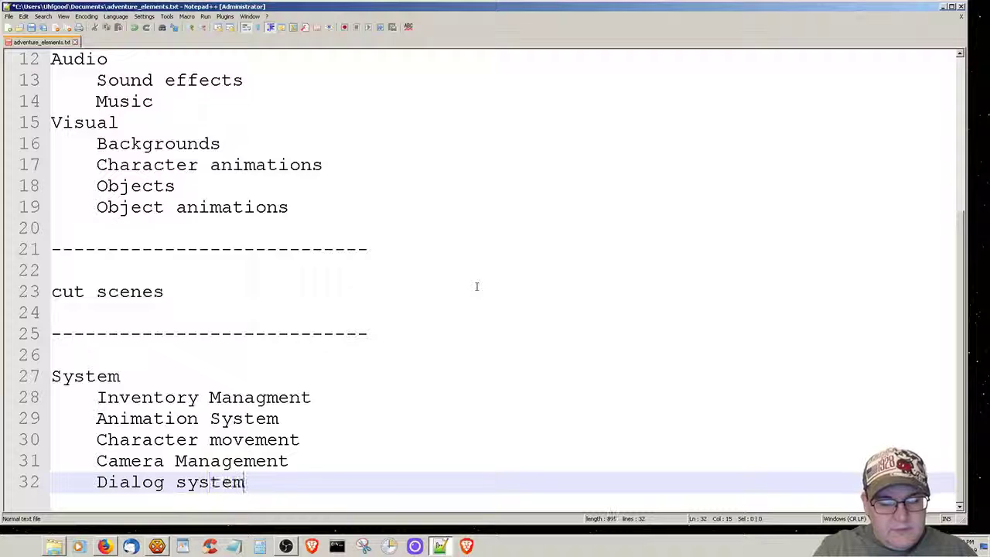
pyautogui.press('Return')
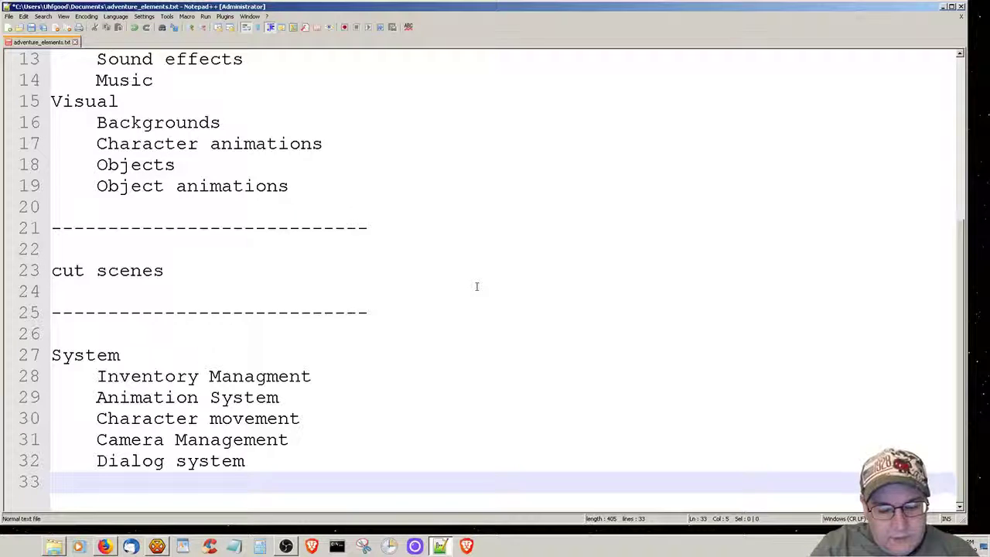
pyautogui.write('User inte')
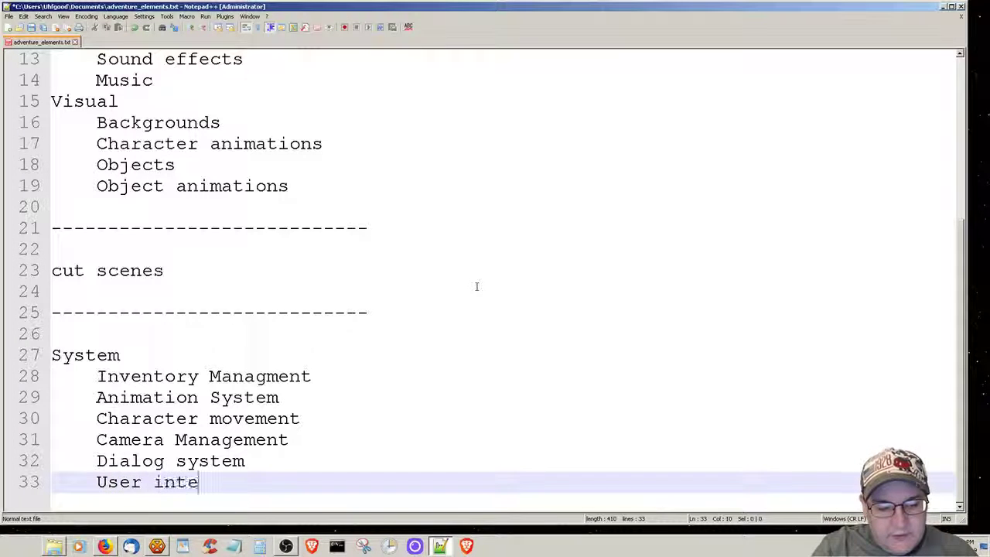
pyautogui.write('rface')
# - Add the indented entry "Collision, pathfinding" below "User interface" in the System list
pyautogui.press('Return')
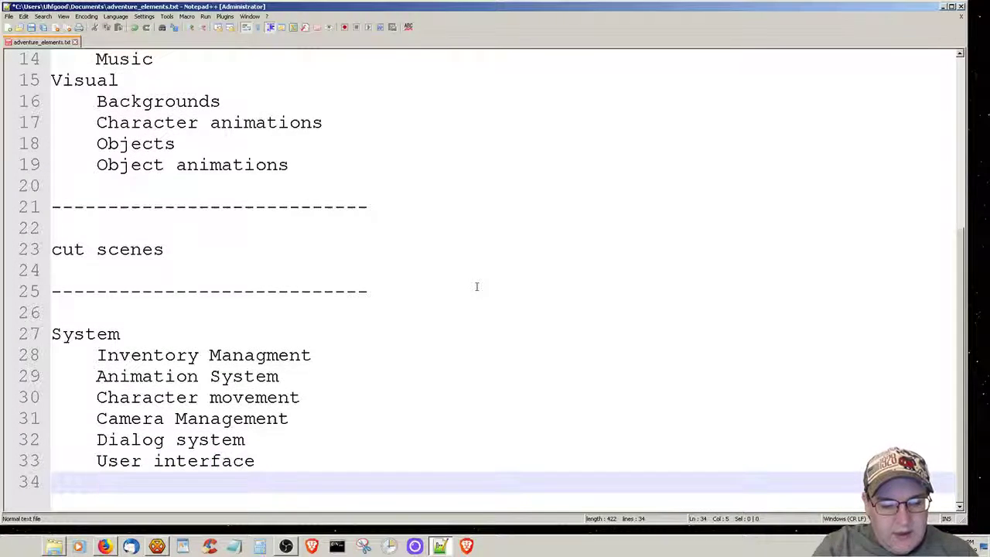
pyautogui.write('C')
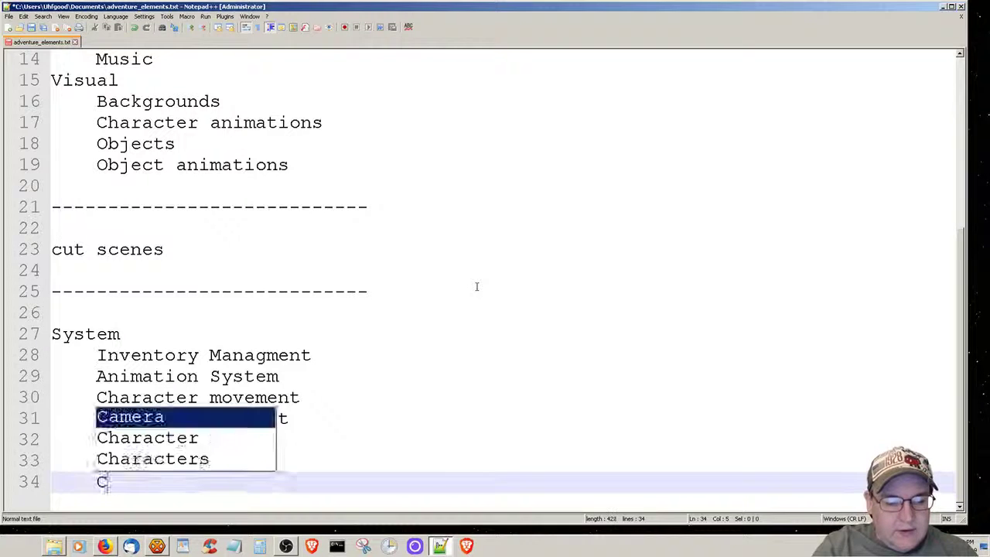
pyautogui.write('ollision, ')
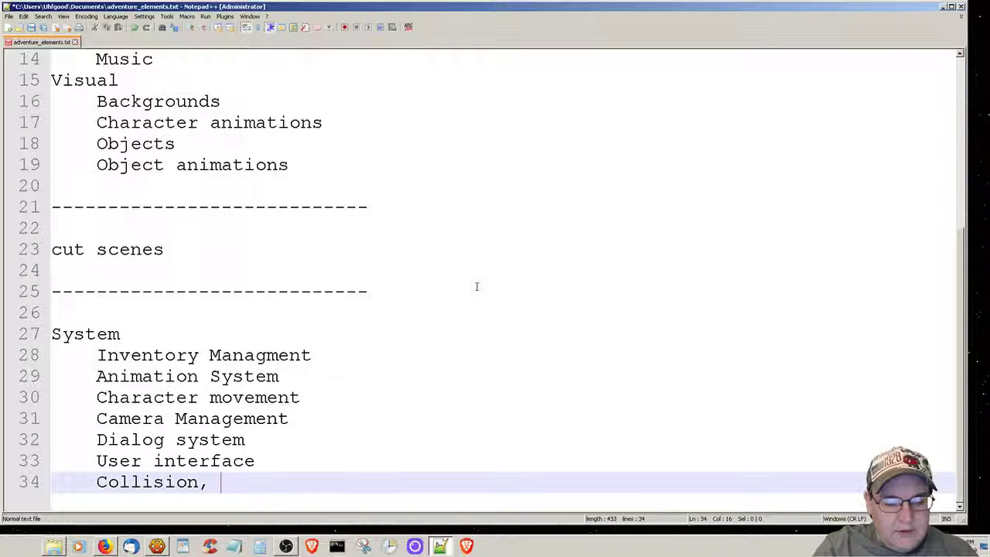
pyautogui.write('pathfinding')
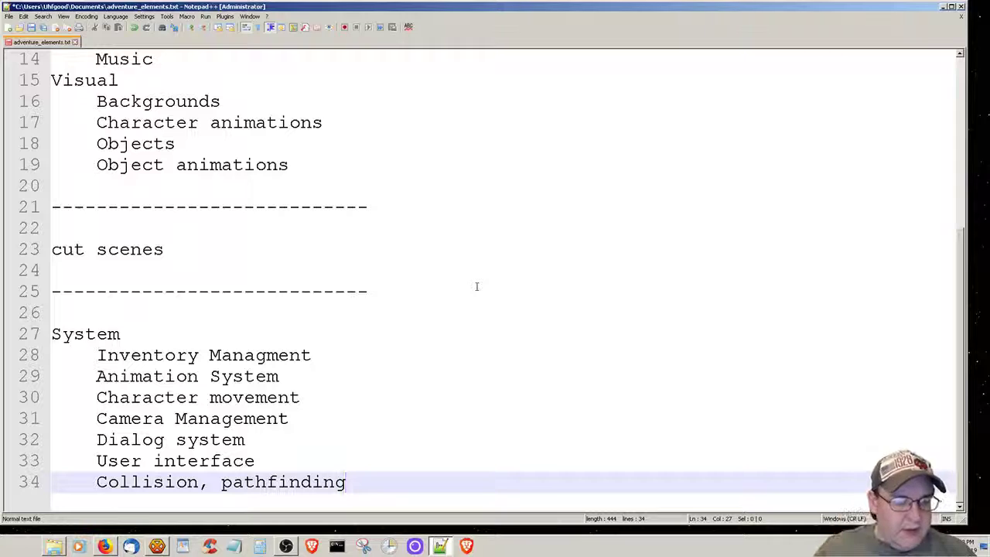
# - Insert the indented entry "Billboard and/or sprite managment" directly below the System heading, above the inventory entry
pyautogui.press('Up')
pyautogui.press('Up')
pyautogui.press('Up')
pyautogui.press('Up')
pyautogui.press('Up')
pyautogui.press('Up')
pyautogui.press('Up')
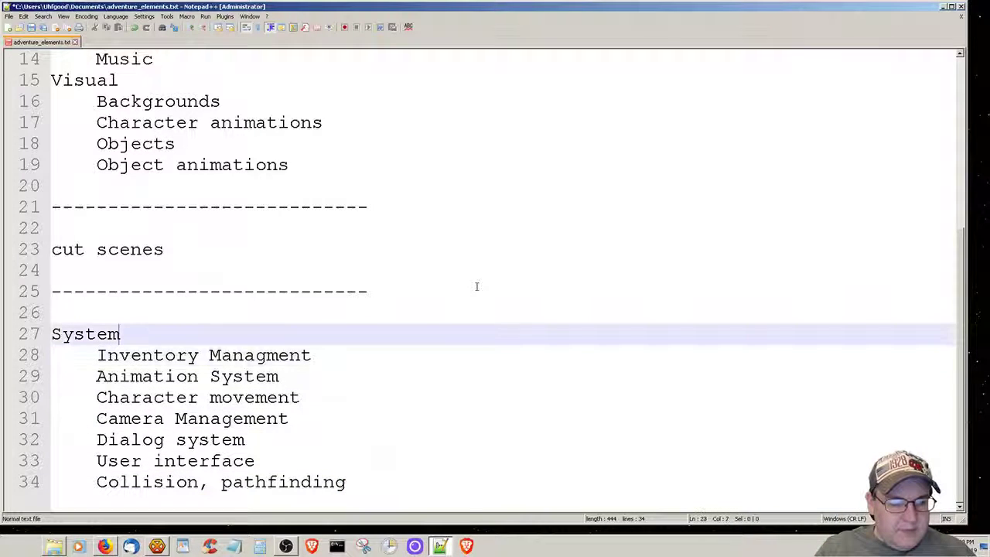
pyautogui.press('Return')
pyautogui.press('Tab')
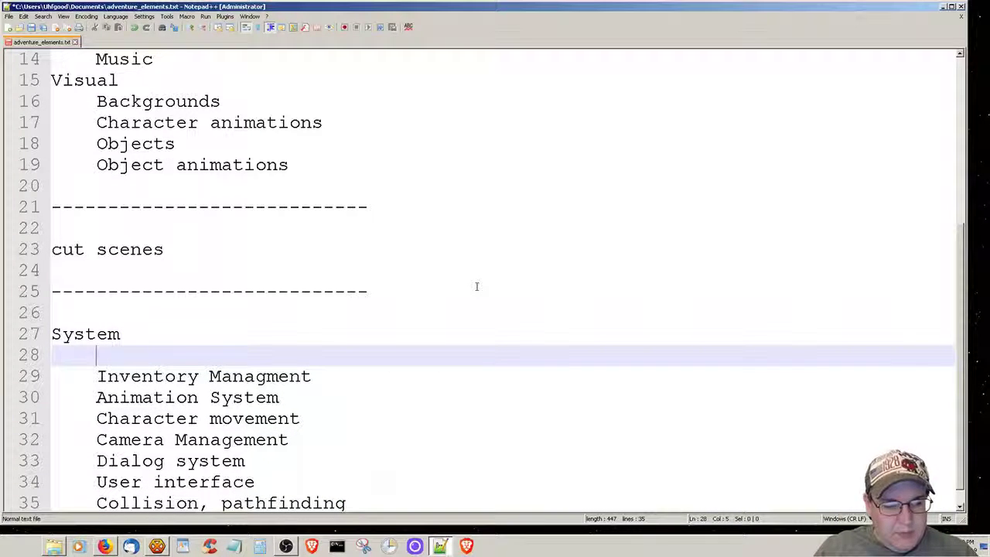
pyautogui.write('Bill')
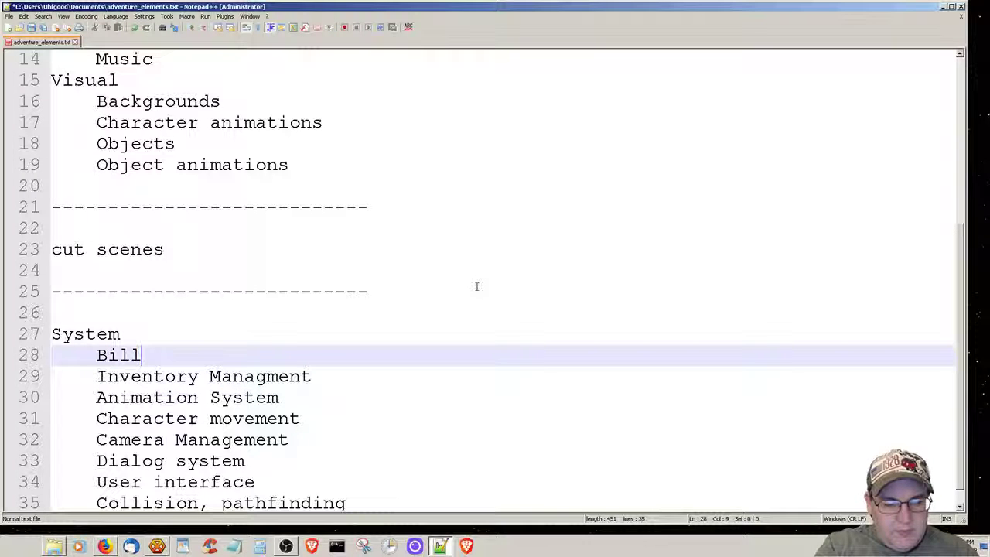
pyautogui.write('board an')
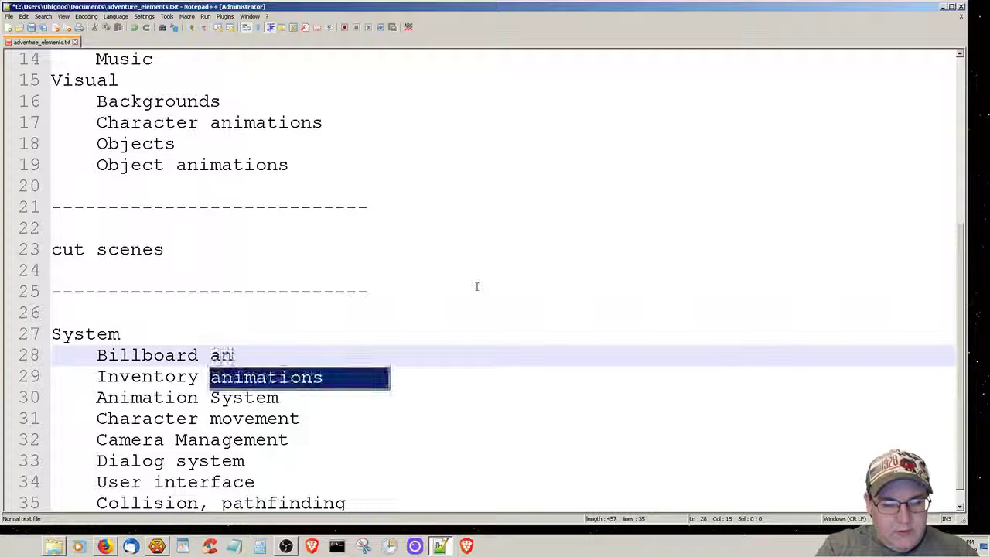
pyautogui.write('d/or sprite ma')
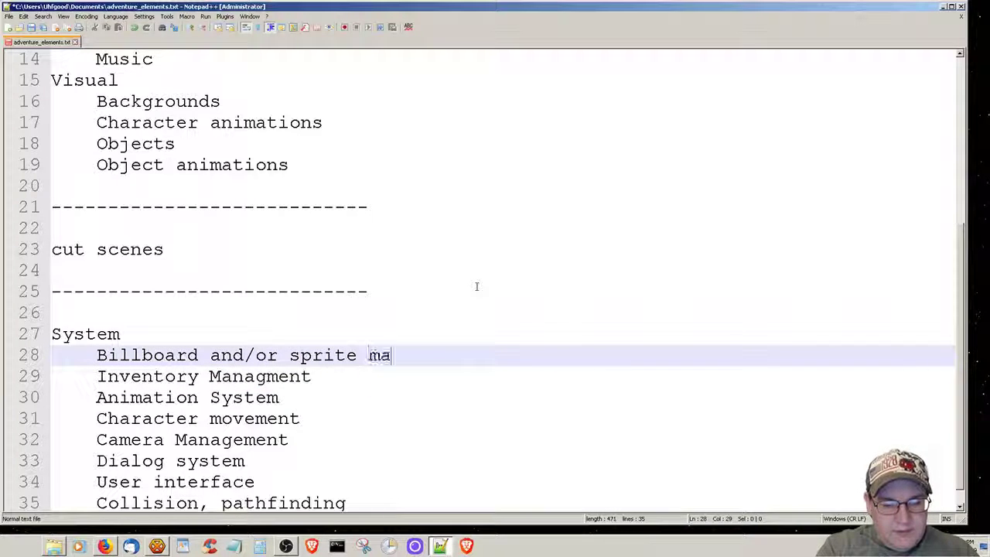
pyautogui.write('nagment')
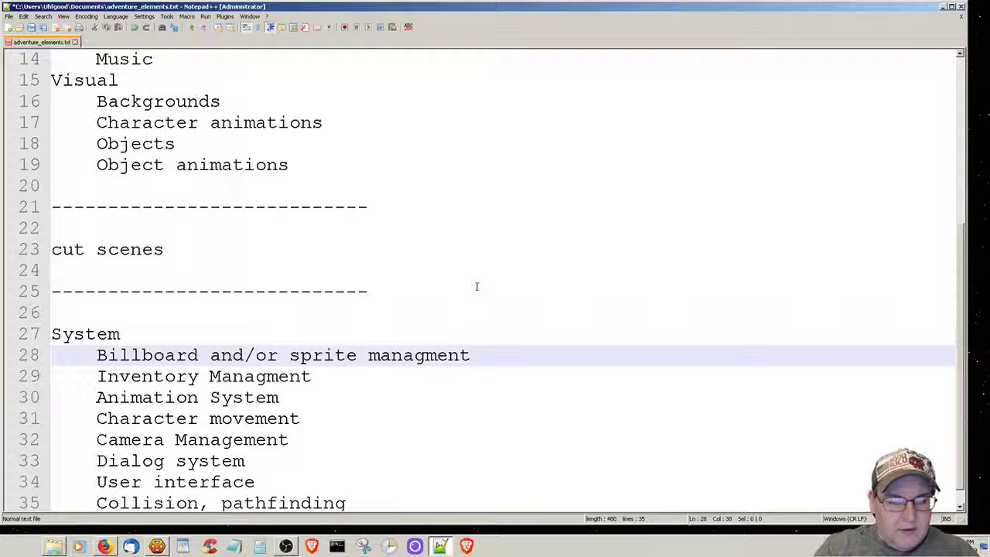
# - Correct the spelling of "managment" to "management" in the billboard and sprite entry
pyautogui.press('Down')
pyautogui.press('Up')
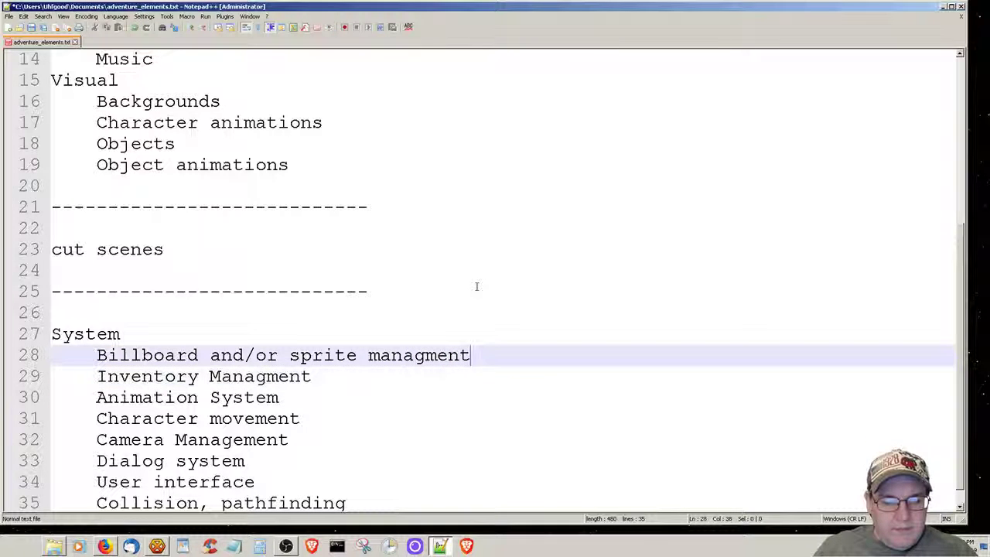
pyautogui.press('Left')
pyautogui.press('Left')
pyautogui.press('Left')
pyautogui.press('Left')
pyautogui.press('Left')
pyautogui.press('Left')
pyautogui.press('Right')
pyautogui.press('Right')
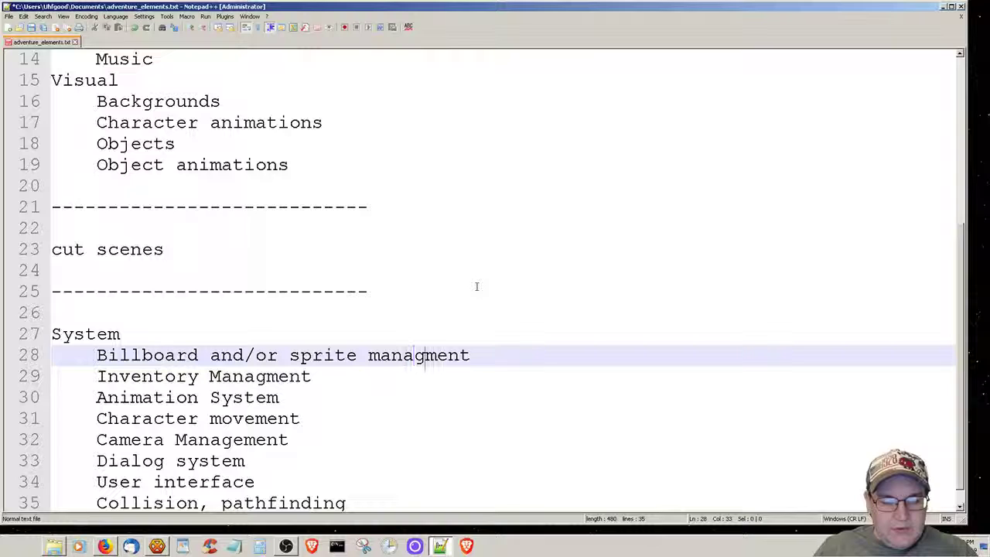
pyautogui.write('e')
pyautogui.press('Escape')
pyautogui.press('Down')
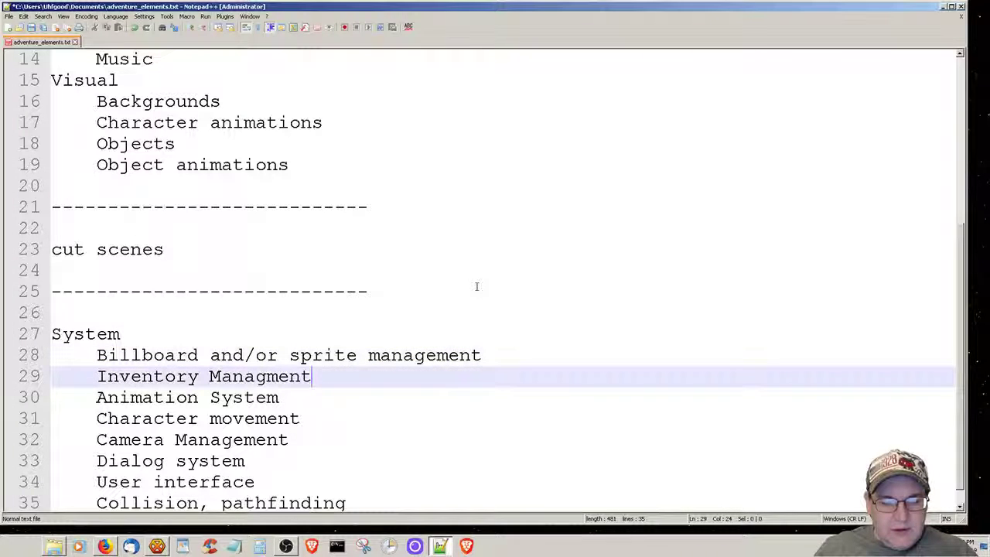
# - Correct the spelling of "Managment" to "Management" in the inventory entry of the System list
pyautogui.press('Left')
pyautogui.press('Left')
pyautogui.press('Left')
pyautogui.press('Left')
pyautogui.write('e')
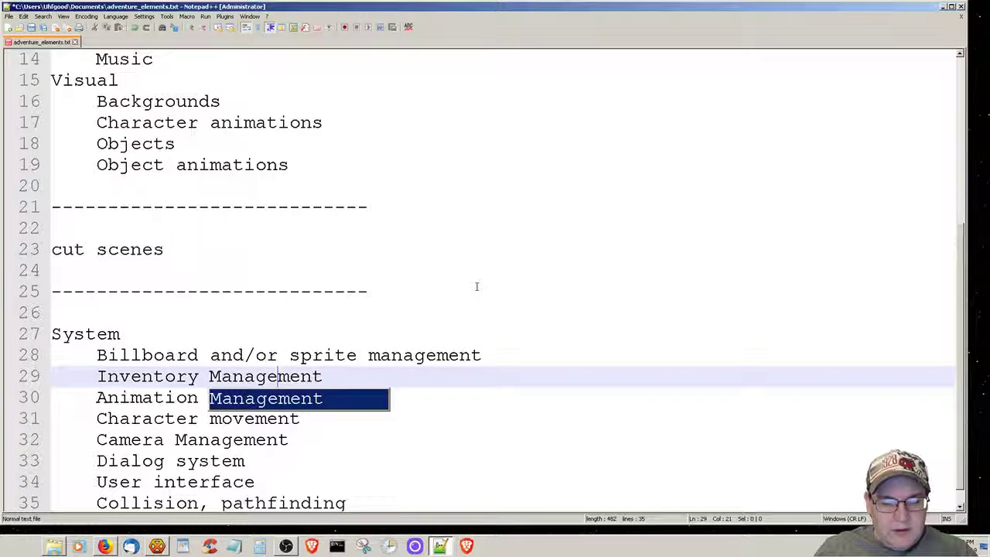
pyautogui.press('Escape')
# - Review the entries of the System list, from the inventory entry down to the collision and pathfinding entry
pyautogui.press('Down')
pyautogui.press('Down')
pyautogui.press('Down')
pyautogui.press('Down')
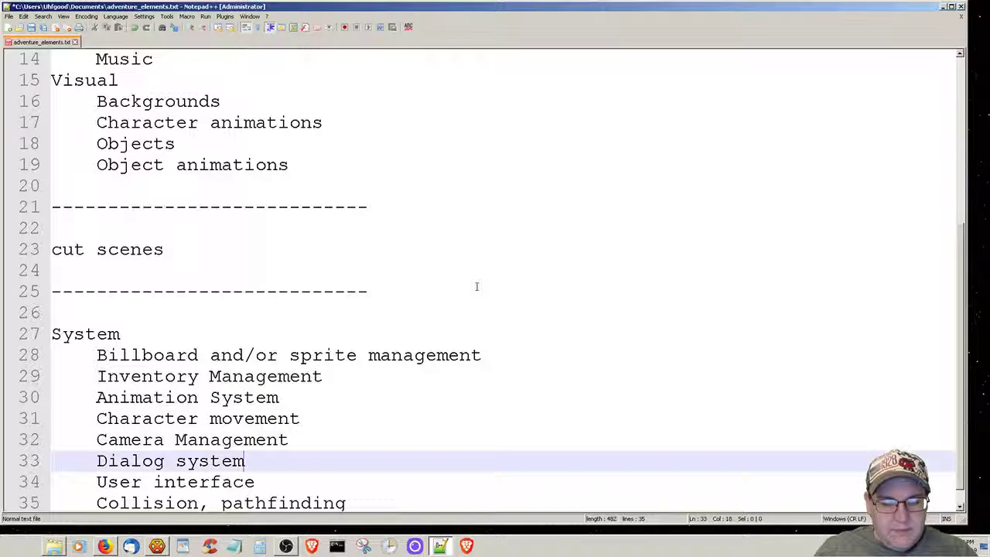
pyautogui.press('Up')
pyautogui.press('Down')
pyautogui.press('Down')
pyautogui.press('Up')
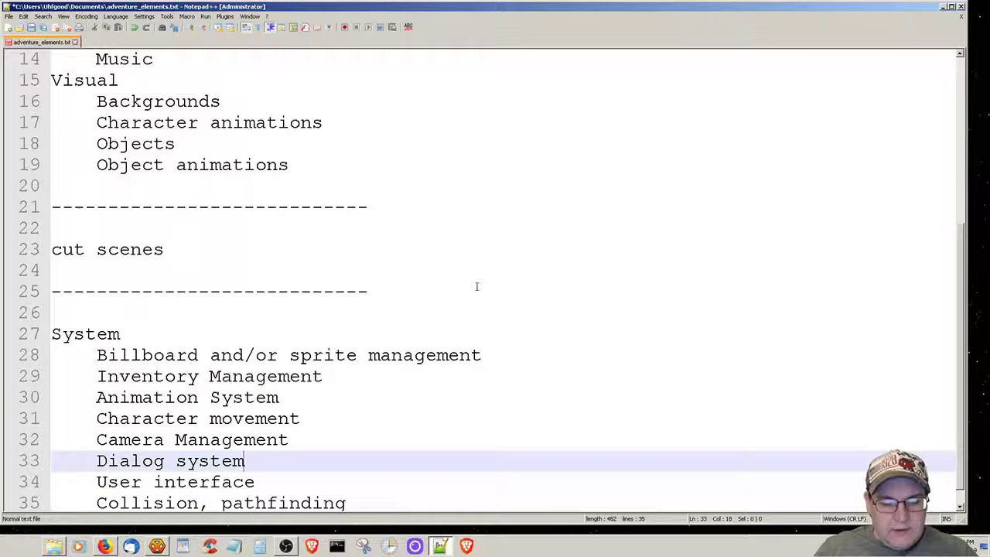
pyautogui.press('Up')
pyautogui.press('Up')
pyautogui.press('Up')
pyautogui.press('Up')
pyautogui.press('Right')
pyautogui.press('Right')
pyautogui.press('Right')
pyautogui.press('Right')
pyautogui.press('Up')
pyautogui.press('Down')
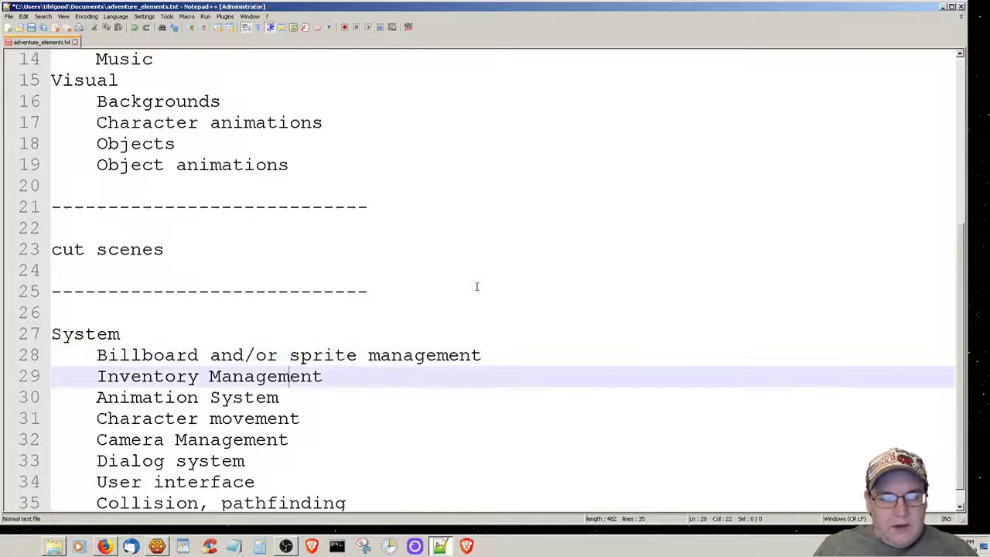
pyautogui.press('Down')
pyautogui.press('Down')
pyautogui.press('Down')
pyautogui.press('Down')
pyautogui.press('Down')
pyautogui.press('Down')
# - Read through the whole outline, from the Story section at its beginning to the last System entry
pyautogui.press('Up')
pyautogui.press('Up')
pyautogui.press('Up')
pyautogui.press('Up')
pyautogui.press('Up')
pyautogui.press('Up')
pyautogui.press('Up')
pyautogui.press('Up')
pyautogui.press('Up')
pyautogui.press('Up')
pyautogui.press('Up')
pyautogui.press('Up')
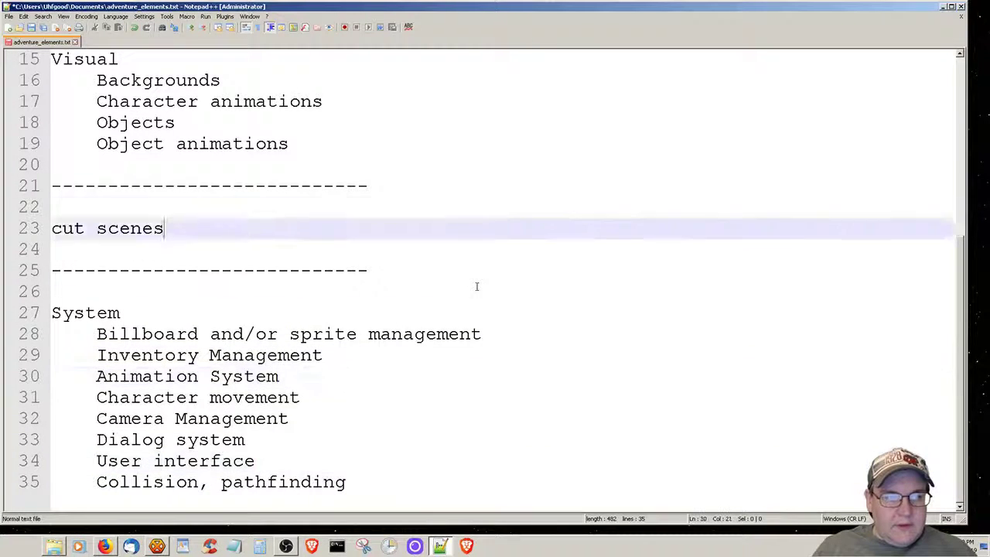
pyautogui.press('Up')
pyautogui.press('Up')
pyautogui.press('Up')
pyautogui.press('Up')
pyautogui.press('Up')
pyautogui.press('Up')
pyautogui.press('Up')
pyautogui.press('Up')
pyautogui.press('Up')
pyautogui.press('Up')
pyautogui.press('Up')
pyautogui.press('Up')
pyautogui.press('Up')
pyautogui.press('Up')
pyautogui.press('Up')
pyautogui.press('Up')
pyautogui.press('Up')
pyautogui.press('Up')
pyautogui.press('Up')
pyautogui.press('Up')
pyautogui.press('Down')
pyautogui.press('End')
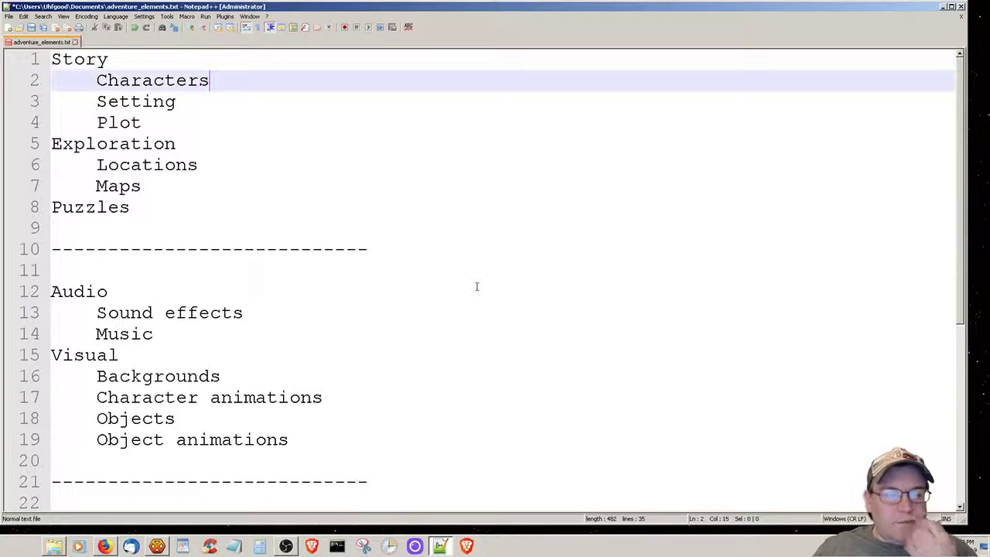
pyautogui.press('Down')
pyautogui.press('Down')
pyautogui.press('Down')
pyautogui.press('Down')
pyautogui.press('Down')
pyautogui.press('Down')
pyautogui.press('Down')
pyautogui.press('Down')
pyautogui.press('Down')
pyautogui.press('Down')
pyautogui.press('Down')
pyautogui.press('Down')
pyautogui.press('Down')
pyautogui.press('Down')
pyautogui.press('Down')
pyautogui.press('Down')
pyautogui.press('Down')
pyautogui.press('Down')
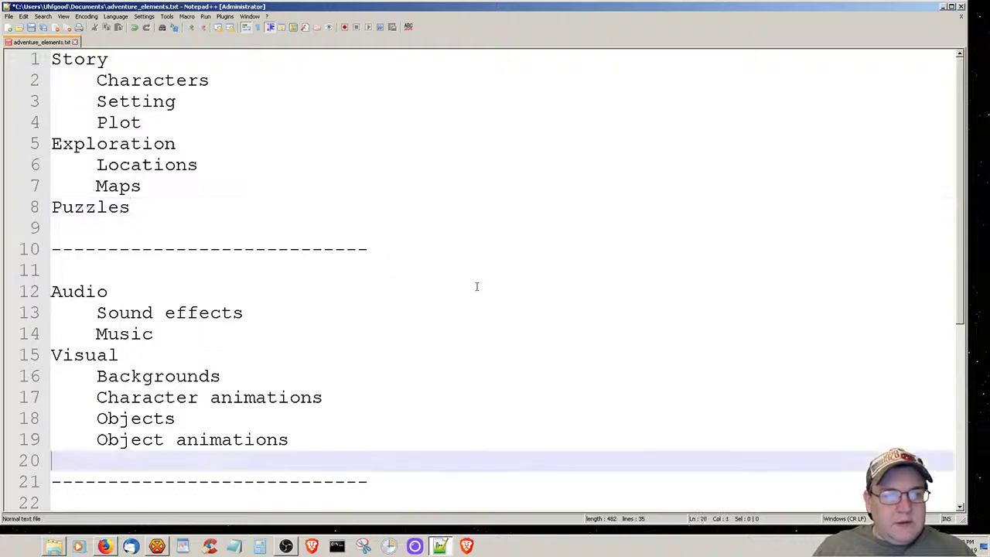
pyautogui.hotkey('ctrl', 'End')
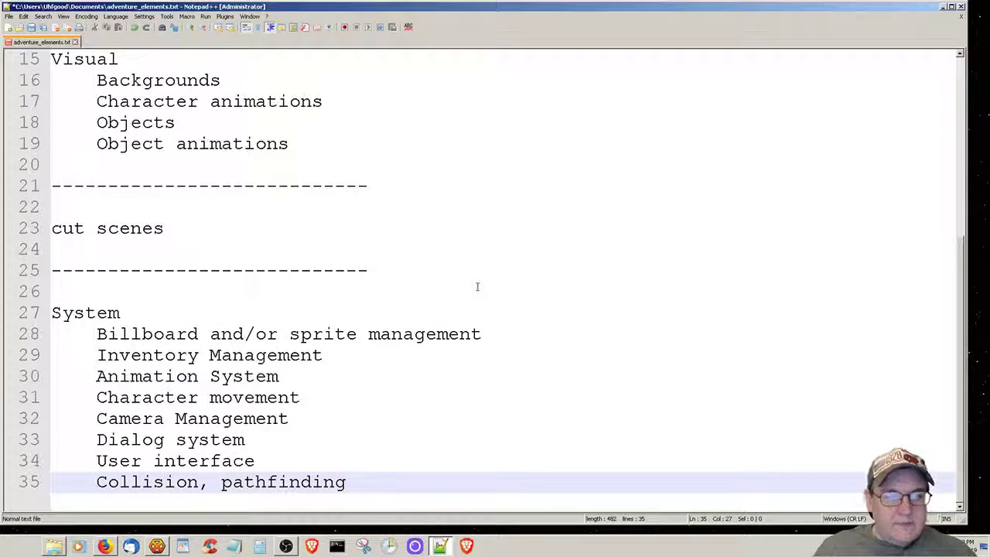
# - Insert the indented entry "Character arcs" directly below "Characters" in the Story section
pyautogui.scroll(5, 477, 287)
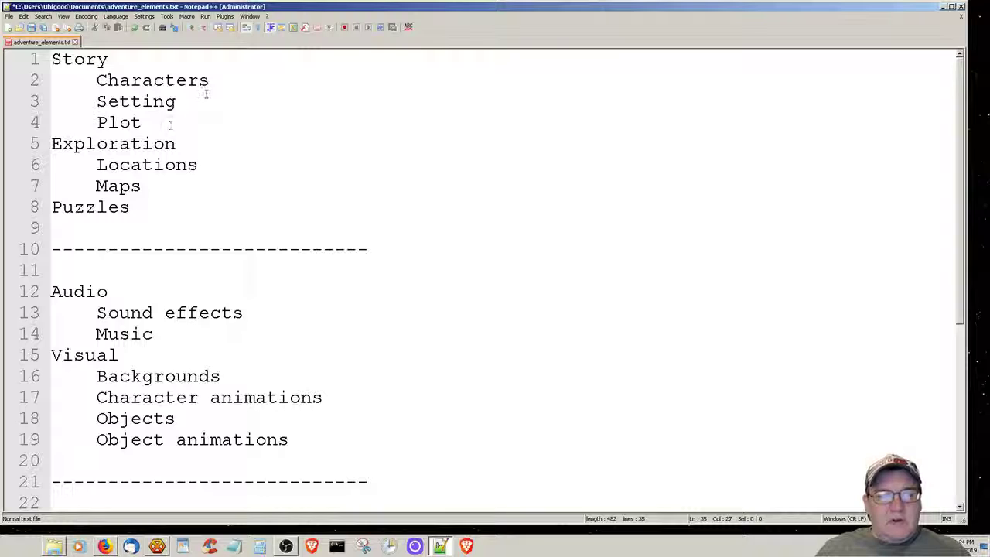
pyautogui.click(225, 81)
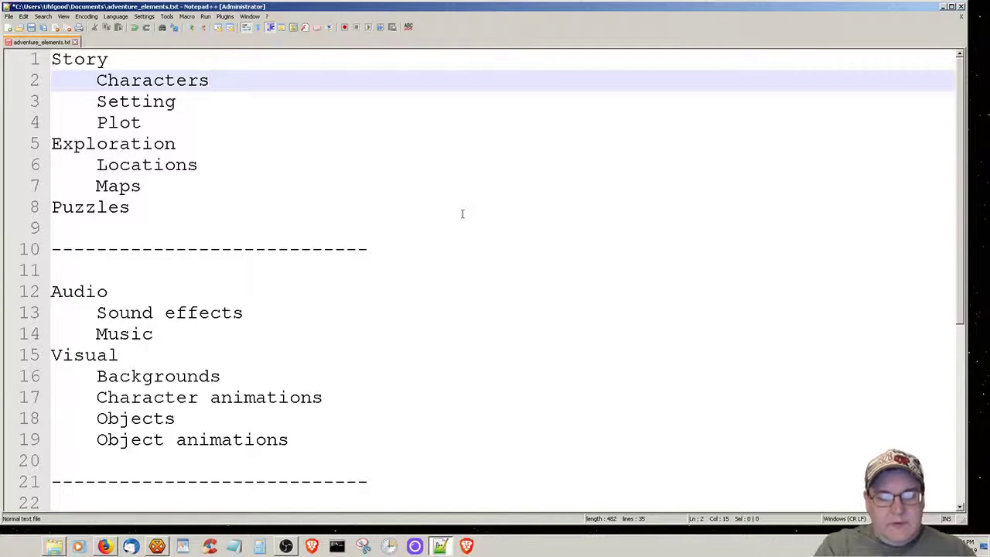
pyautogui.press('Return')
pyautogui.write('Charac')
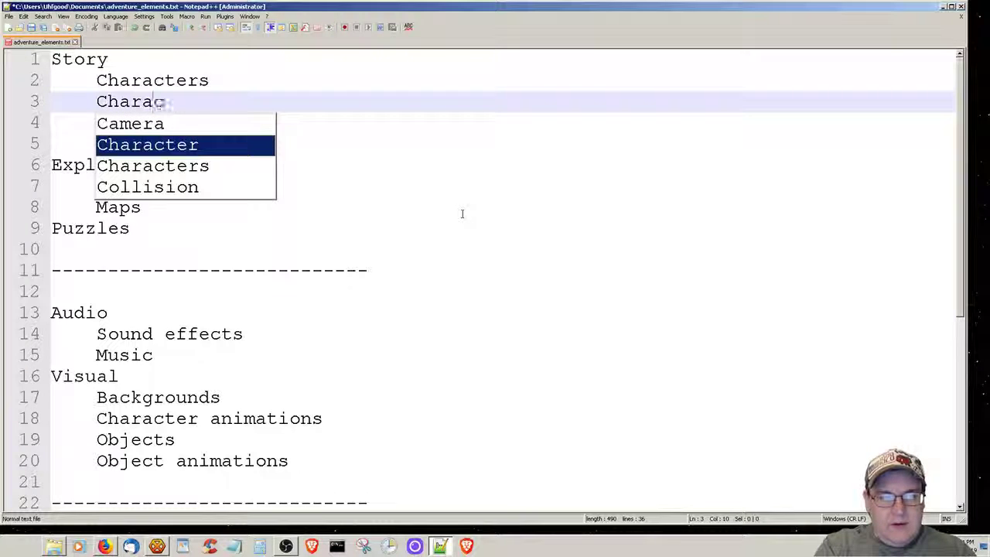
pyautogui.write('ter arcs')
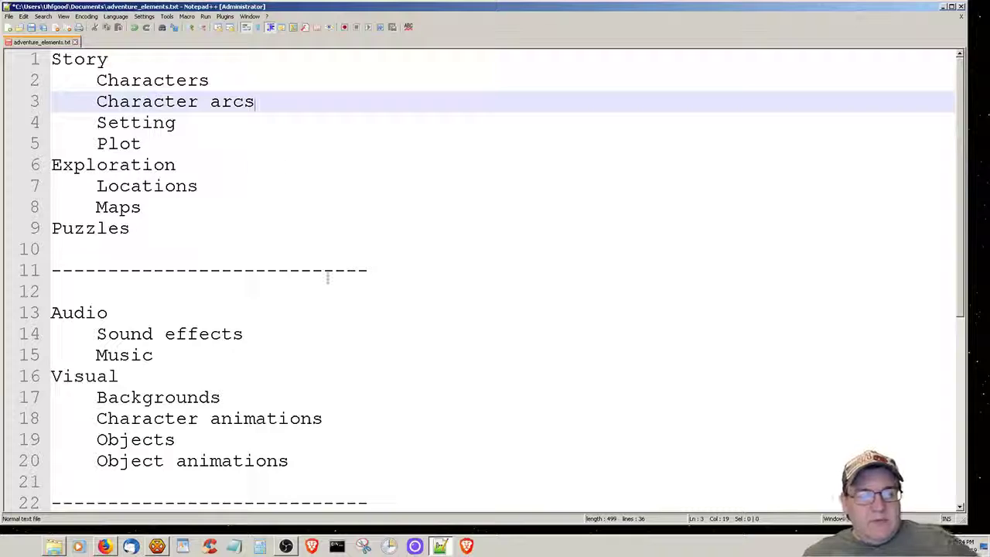
# - Delete the dashed separator line above "cut scenes" together with the blank line following it
pyautogui.scroll(-2, 328, 277)
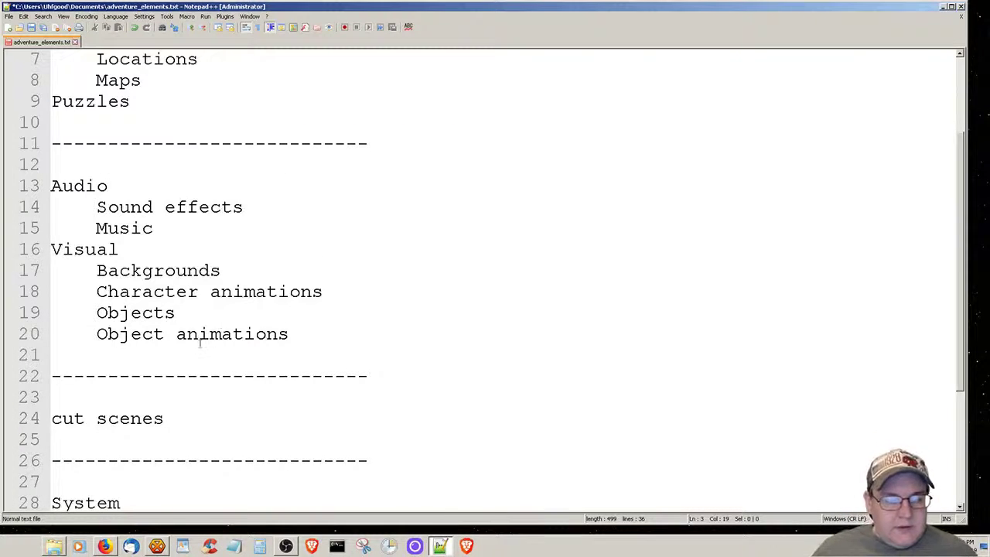
pyautogui.scroll(-3, 204, 336)
pyautogui.scroll(2, 200, 340)
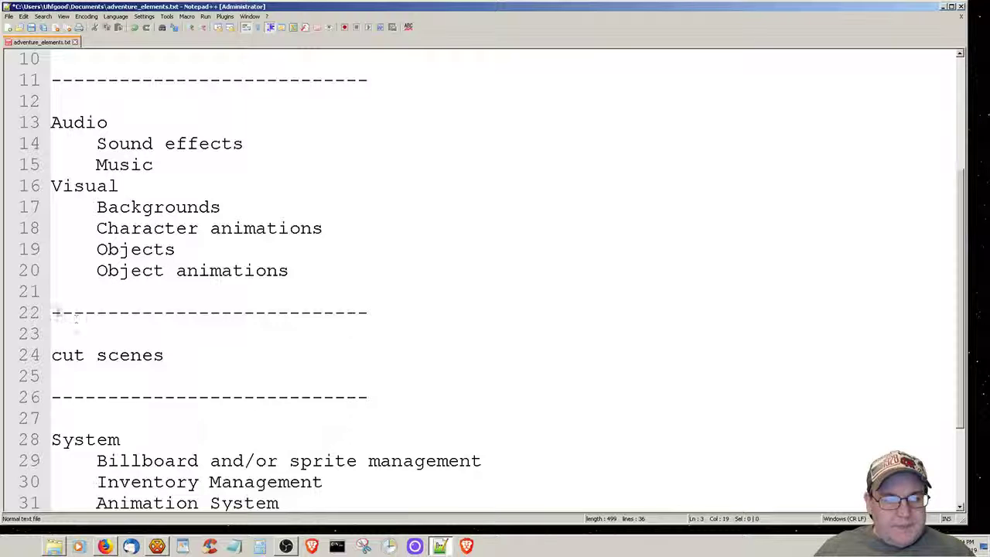
pyautogui.click(54, 312)
pyautogui.hotkey('shift', 'Down')
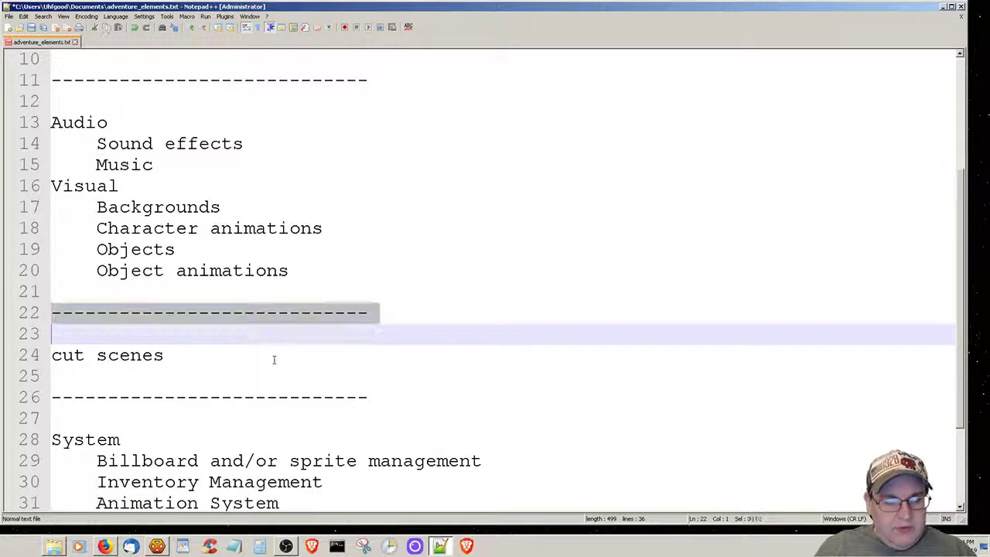
pyautogui.hotkey('shift', 'Down')
pyautogui.press('Delete')
# - Delete the dashed separator between "cut scenes" and the System heading, including the blank line after it
pyautogui.press('Down')
pyautogui.press('Down')
pyautogui.hotkey('shift', 'Down')
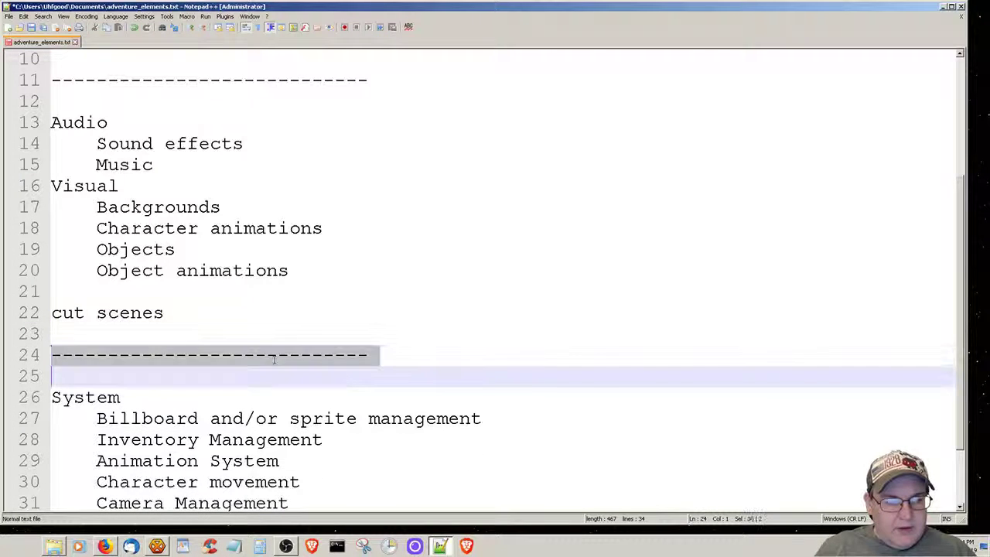
pyautogui.hotkey('shift', 'Down')
pyautogui.press('Delete')
# - Insert the heading "Coding/Scripting" on its own line directly above the System heading
pyautogui.press('Up')
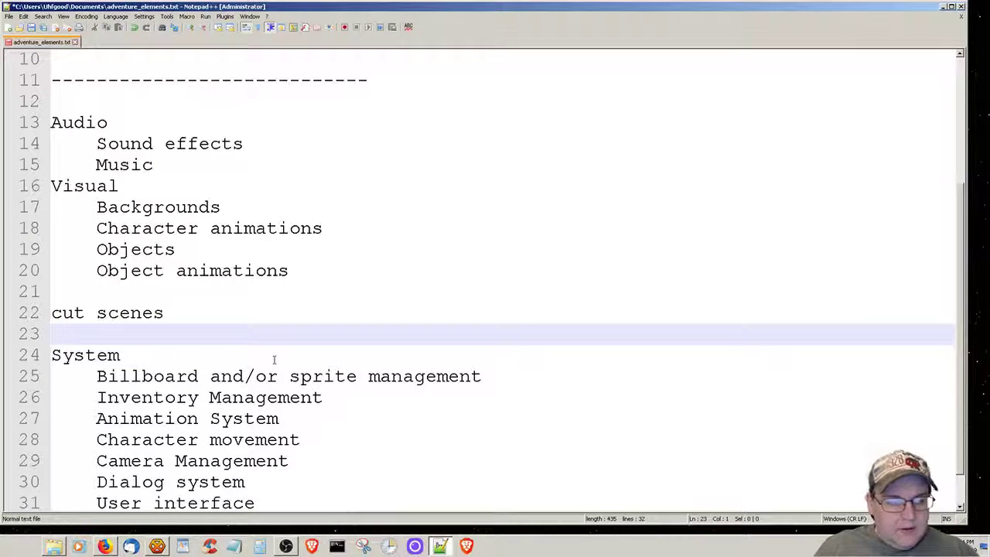
pyautogui.press('Return')
pyautogui.write('coding')
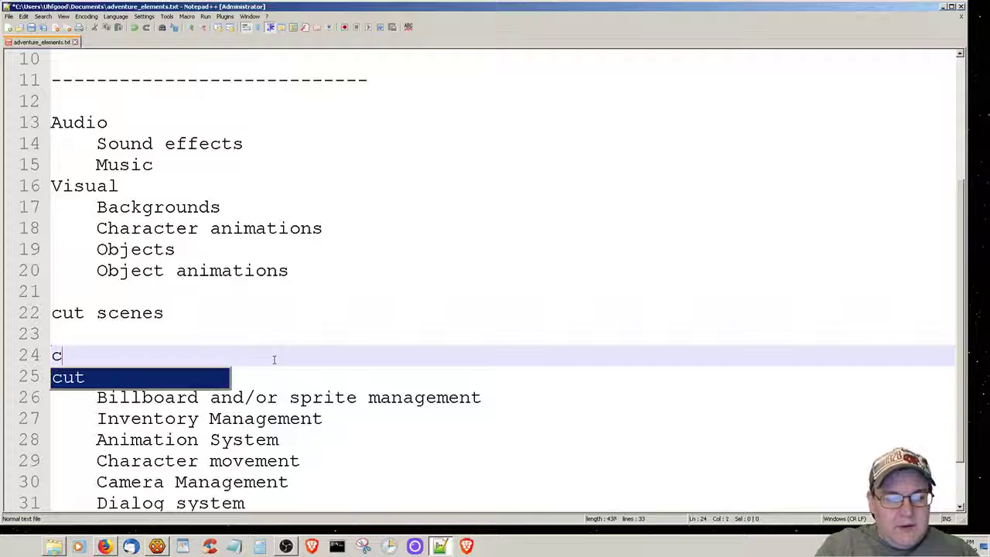
pyautogui.press('BackSpace')
pyautogui.press('BackSpace')
pyautogui.press('BackSpace')
pyautogui.press('BackSpace')
pyautogui.press('BackSpace')
pyautogui.press('BackSpace')
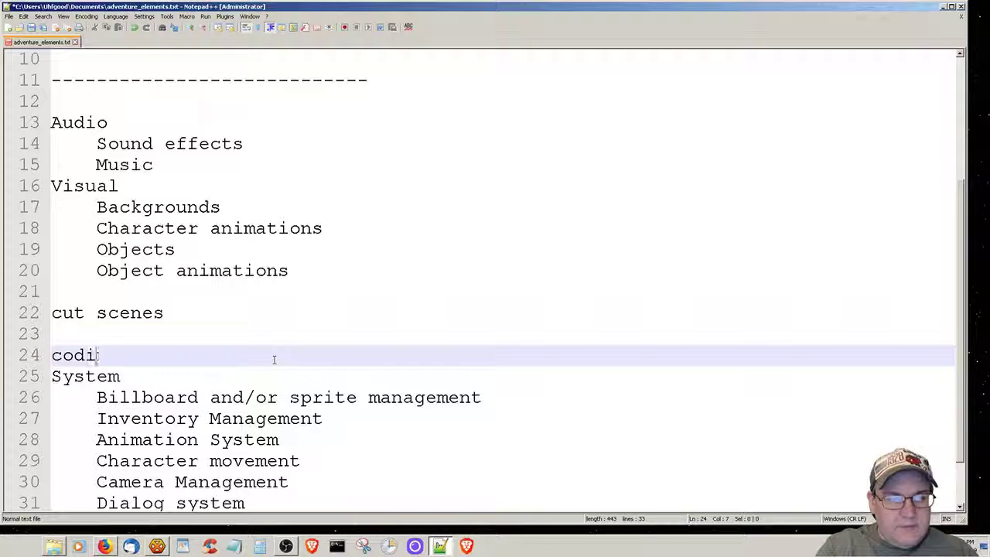
pyautogui.write('Coding')
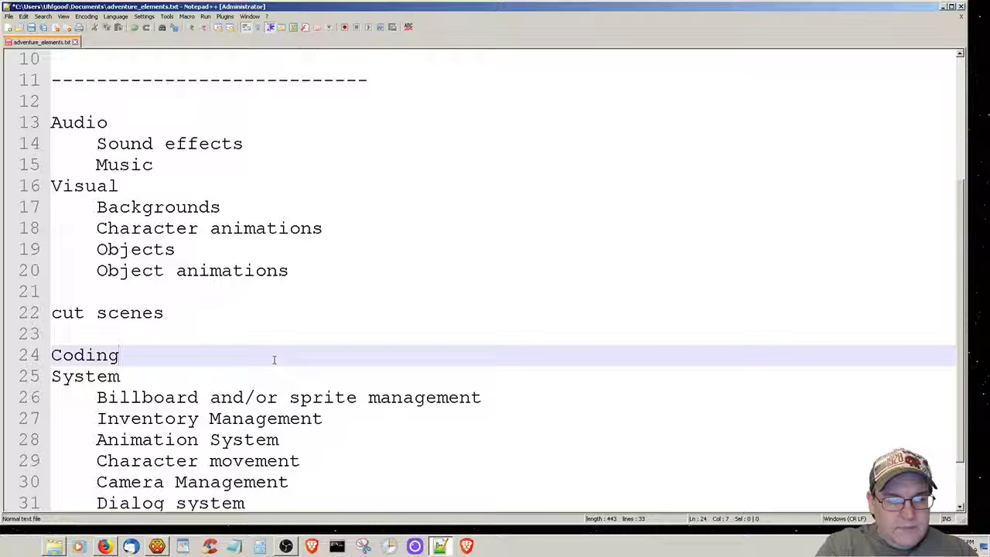
pyautogui.write('/')
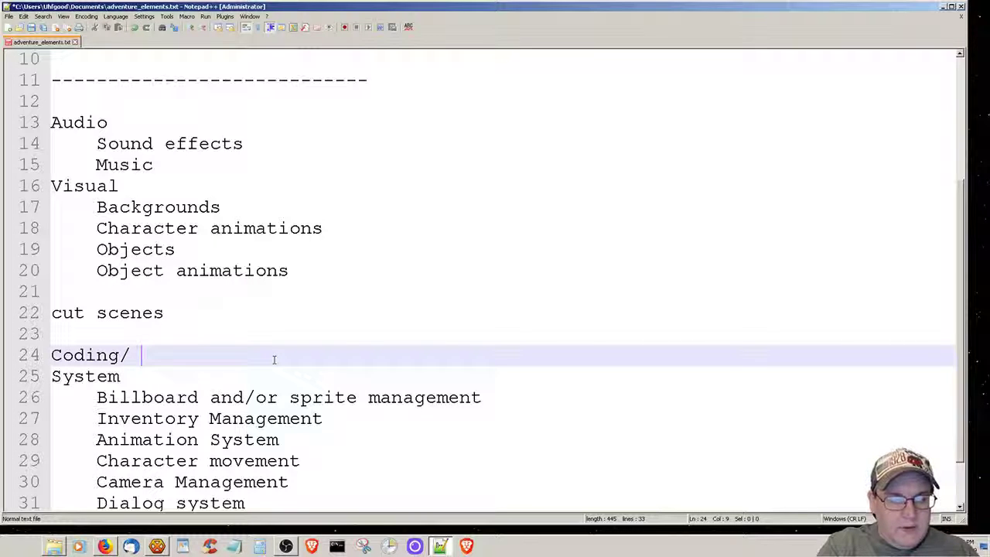
pyautogui.press('BackSpace')
pyautogui.write('Sc')
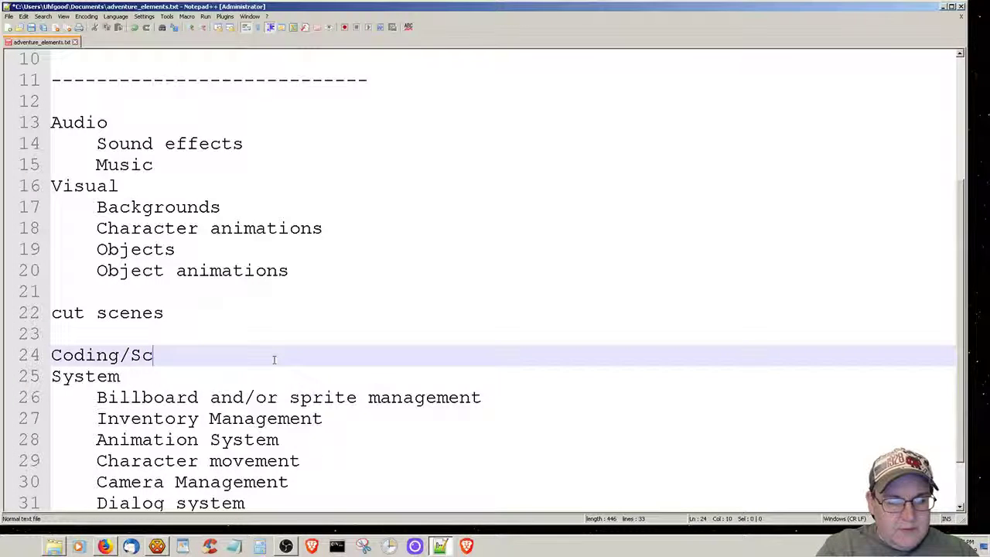
pyautogui.write('ripting')
# - Indent the System heading and all its entries one level so they sit under "Coding/Scripting"
pyautogui.press('Down')
pyautogui.press('Left')
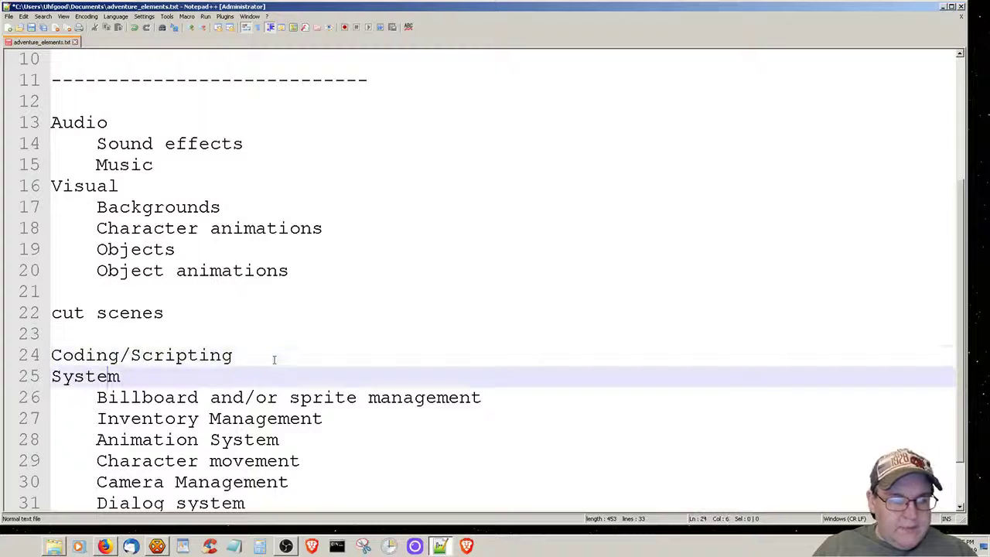
pyautogui.press('Up')
pyautogui.press('Down')
pyautogui.press('Right')
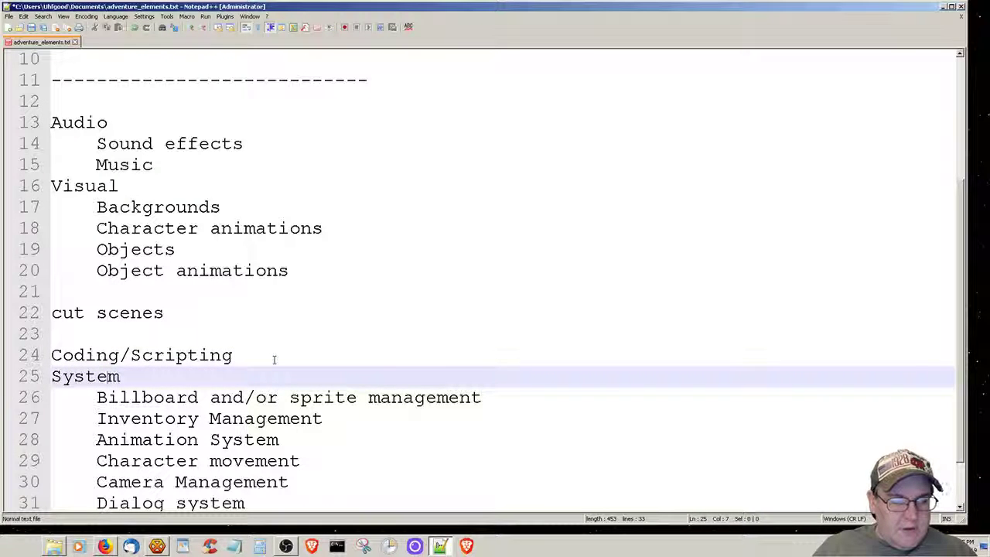
pyautogui.press('Home')
pyautogui.hotkey('shift', 'Down')
pyautogui.hotkey('shift', 'Down')
pyautogui.hotkey('ctrl', 'shift', 'End')
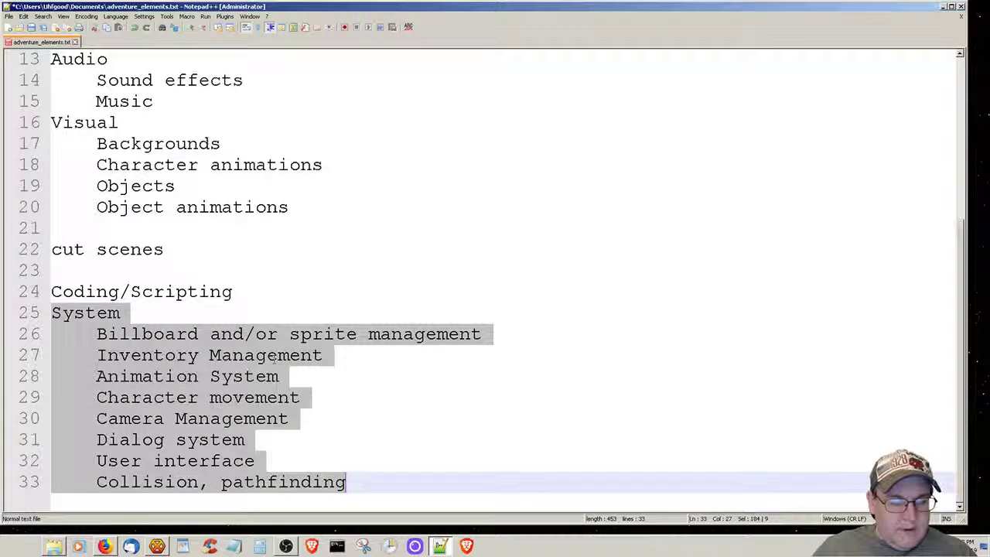
pyautogui.press('Tab')
pyautogui.press('Right')
# - Review the outline from the Story and Exploration sections down to the System entries under Coding/Scripting
pyautogui.press('Up')
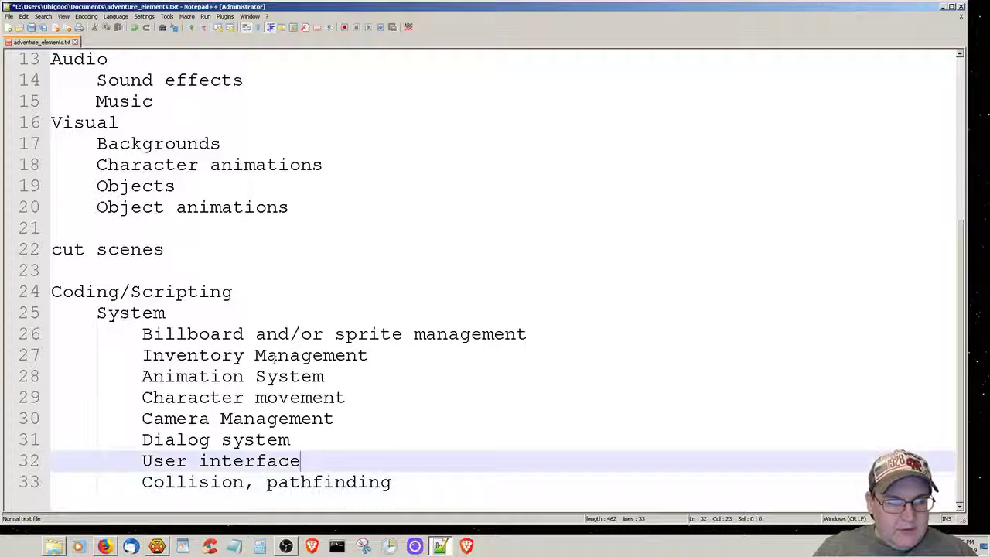
pyautogui.press('Down')
pyautogui.press('Up')
pyautogui.press('Up')
pyautogui.press('Up')
pyautogui.press('Up')
pyautogui.press('Up')
pyautogui.press('Up')
pyautogui.press('Up')
pyautogui.press('Up')
pyautogui.press('Up')
pyautogui.press('Up')
pyautogui.press('Up')
pyautogui.press('Up')
pyautogui.press('Up')
pyautogui.press('Up')
pyautogui.press('Up')
pyautogui.press('Up')
pyautogui.press('Up')
pyautogui.press('Up')
pyautogui.press('Up')
pyautogui.press('Up')
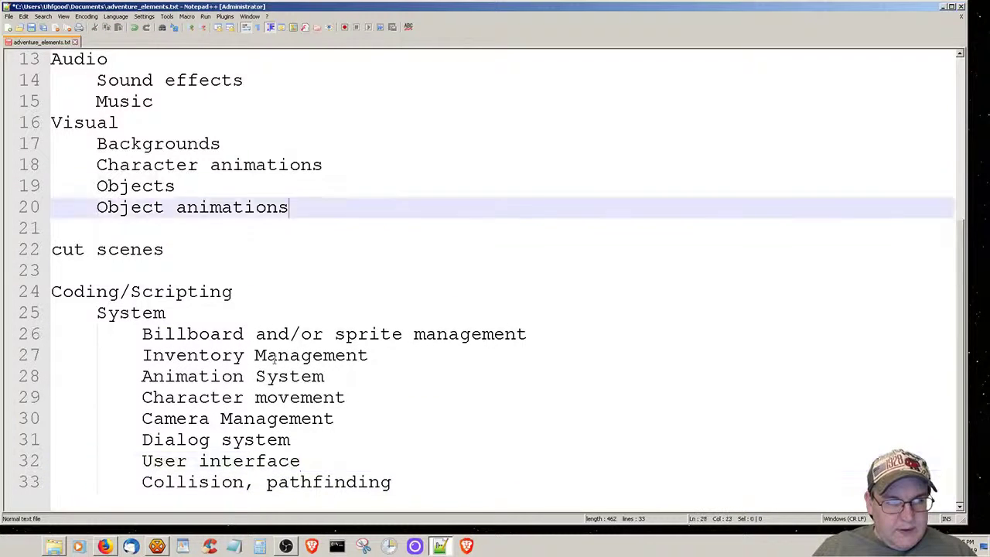
pyautogui.press('Down')
pyautogui.press('Down')
pyautogui.press('Down')
pyautogui.press('Down')
pyautogui.press('Down')
pyautogui.press('Down')
pyautogui.press('Down')
pyautogui.press('Down')
pyautogui.press('Down')
pyautogui.press('Down')
pyautogui.press('Down')
pyautogui.press('Down')
pyautogui.press('Down')
pyautogui.press('Down')
pyautogui.press('Down')
pyautogui.press('Down')
pyautogui.press('Down')
pyautogui.press('Down')
pyautogui.press('Down')
pyautogui.press('Down')
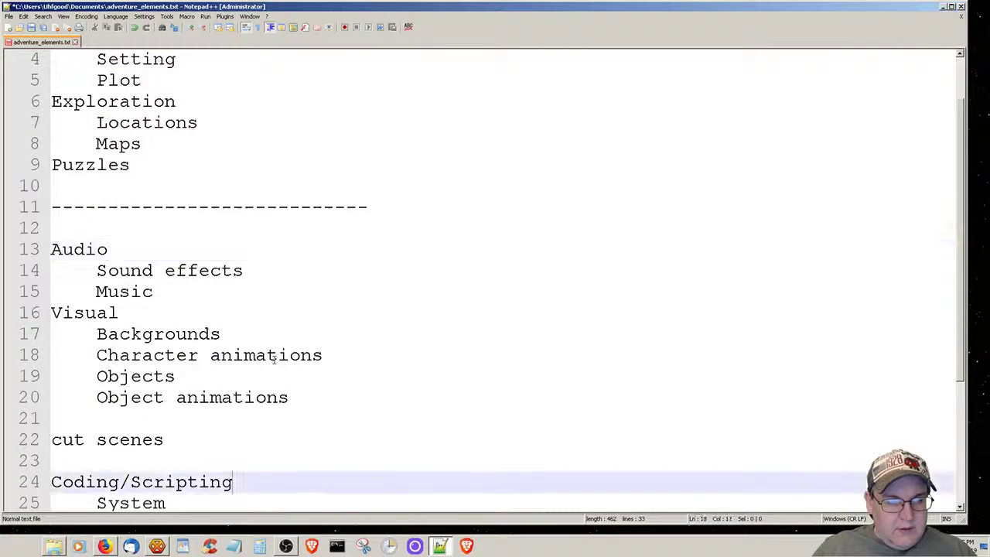
pyautogui.press('Down')
pyautogui.press('Down')
pyautogui.press('Down')
pyautogui.press('Down')
pyautogui.press('Down')
pyautogui.press('Down')
pyautogui.press('Down')
pyautogui.press('Down')
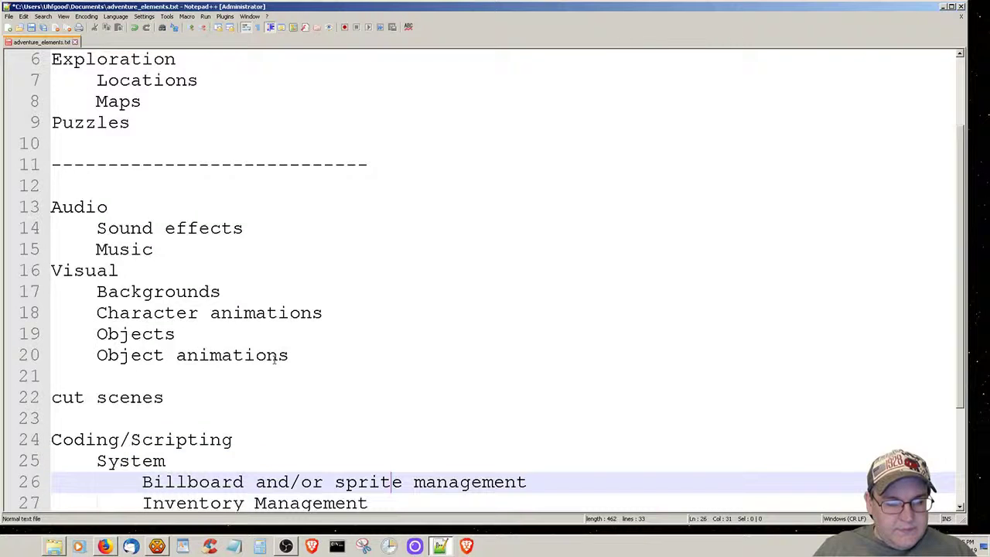
# - Insert the heading "Game Design:" at the very start of the file, followed by a blank line above Story
pyautogui.press('Up')
pyautogui.press('Up')
pyautogui.press('Up')
pyautogui.press('Up')
pyautogui.press('Up')
pyautogui.press('Up')
pyautogui.press('Up')
pyautogui.press('Up')
pyautogui.press('Up')
pyautogui.press('Up')
pyautogui.press('Up')
pyautogui.press('Up')
pyautogui.press('Up')
pyautogui.press('Up')
pyautogui.press('Up')
pyautogui.press('Up')
pyautogui.press('Up')
pyautogui.press('Up')
pyautogui.press('Up')
pyautogui.press('Up')
pyautogui.press('Up')
pyautogui.press('Up')
pyautogui.press('Up')
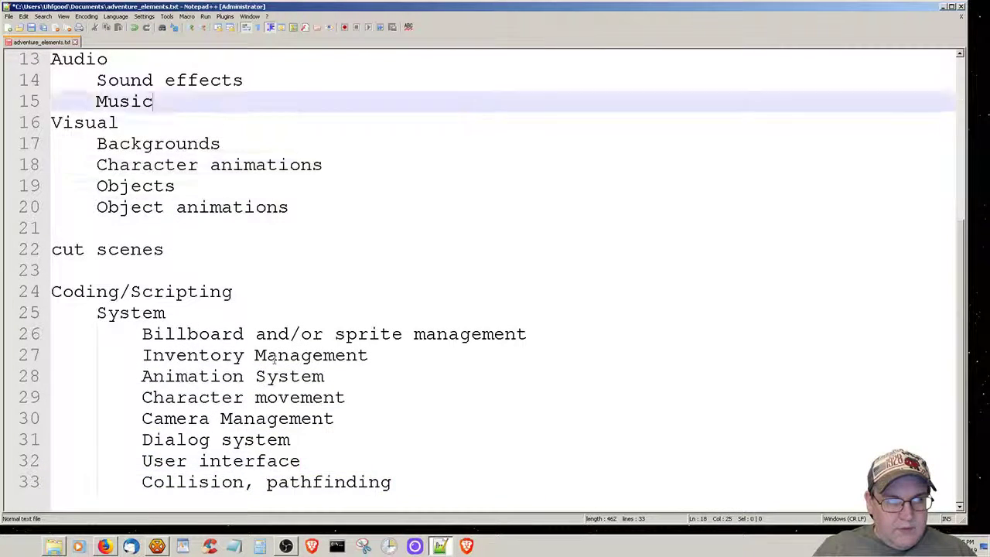
pyautogui.press('Home')
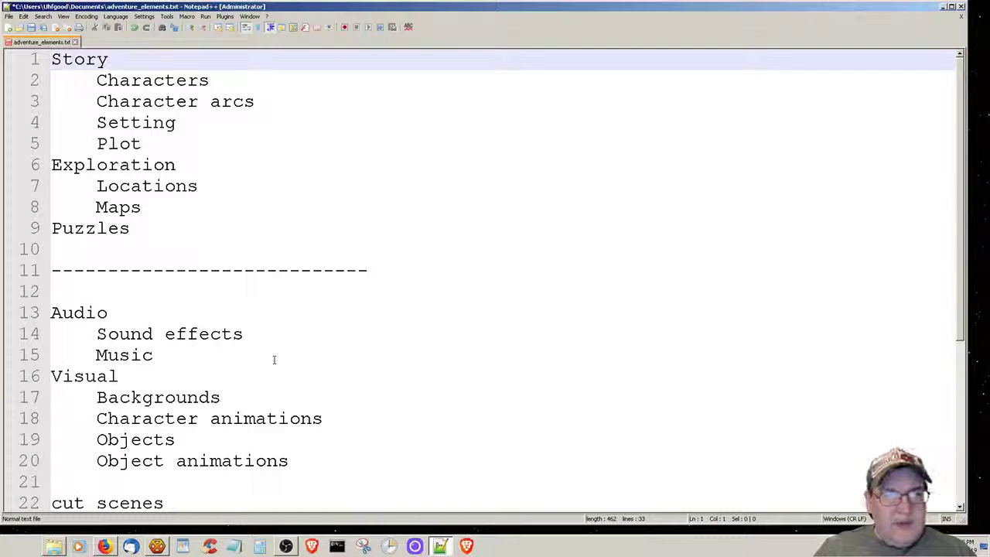
pyautogui.press('Return')
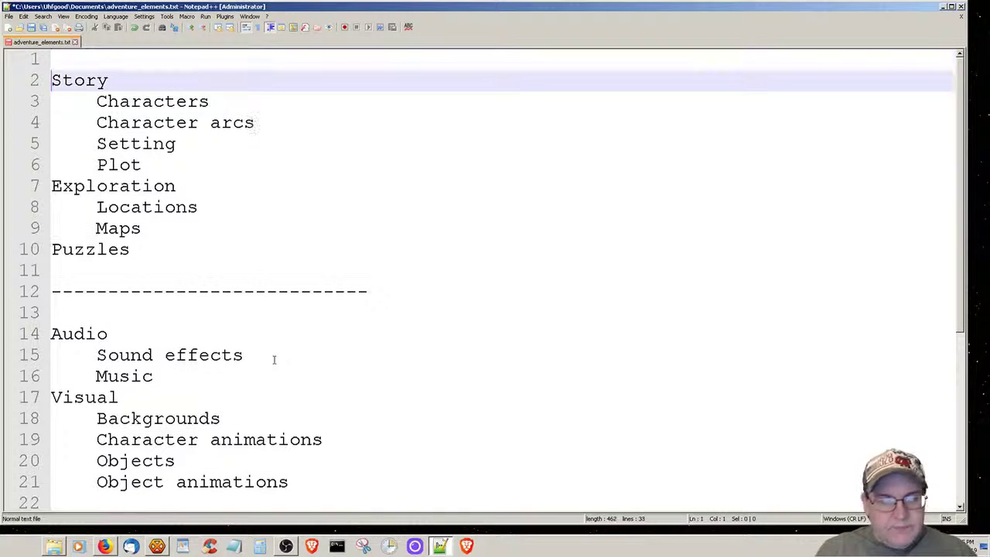
pyautogui.press('Up')
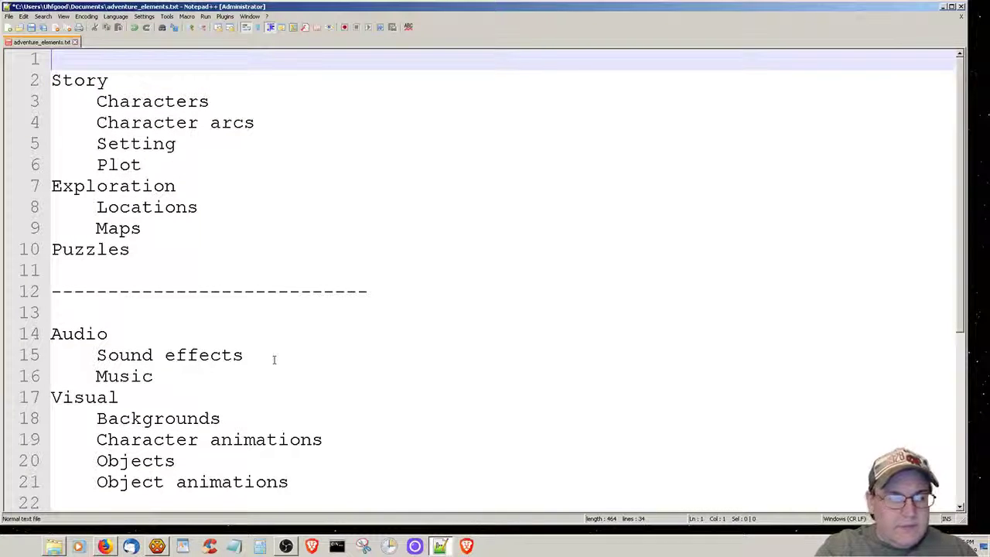
pyautogui.write('Game')
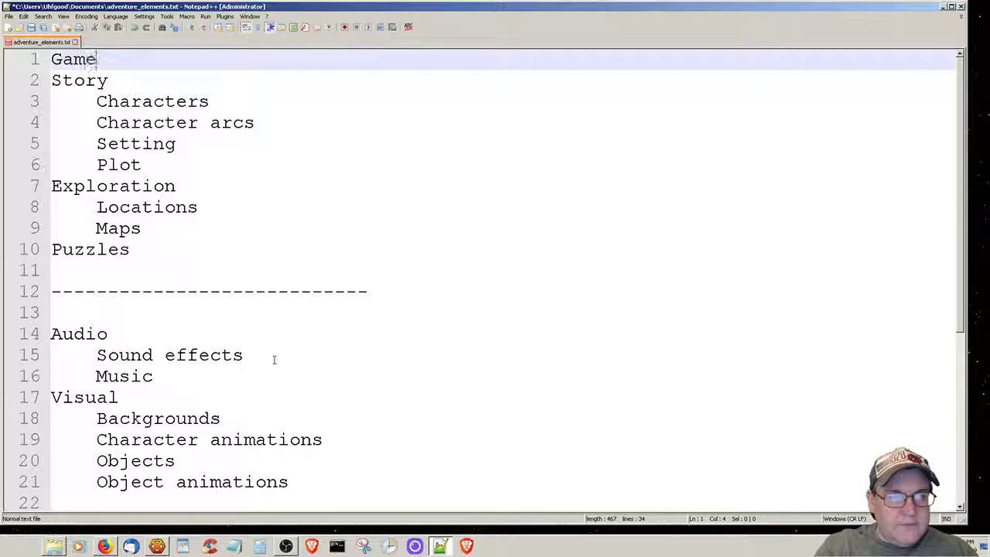
pyautogui.write(' Deisg')
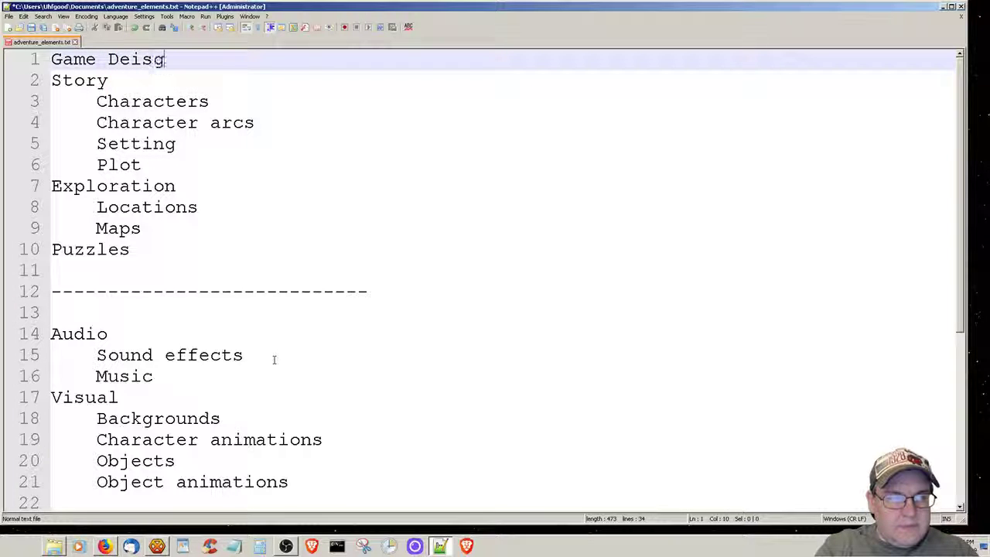
pyautogui.press('BackSpace')
pyautogui.press('BackSpace')
pyautogui.press('BackSpace')
pyautogui.write('sign:')
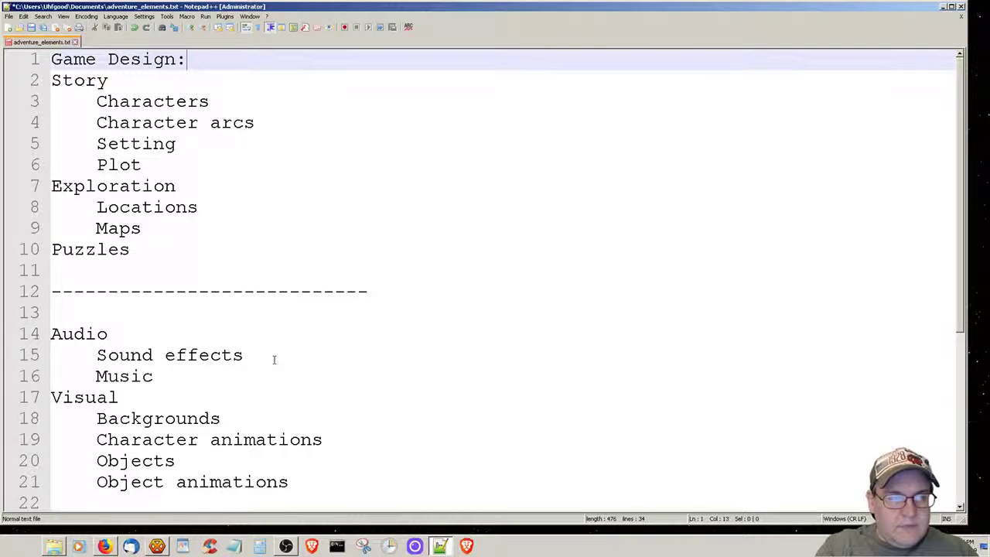
pyautogui.press('Return')
# - Insert the heading "Technical Design:" directly below the dashed separator, keeping a blank line between it and Audio
pyautogui.press('Down')
pyautogui.press('Down')
pyautogui.press('Down')
pyautogui.press('Down')
pyautogui.press('Down')
pyautogui.press('Down')
pyautogui.press('Down')
pyautogui.press('Down')
pyautogui.press('Down')
pyautogui.press('Down')
pyautogui.press('Down')
pyautogui.press('Down')
pyautogui.press('Down')
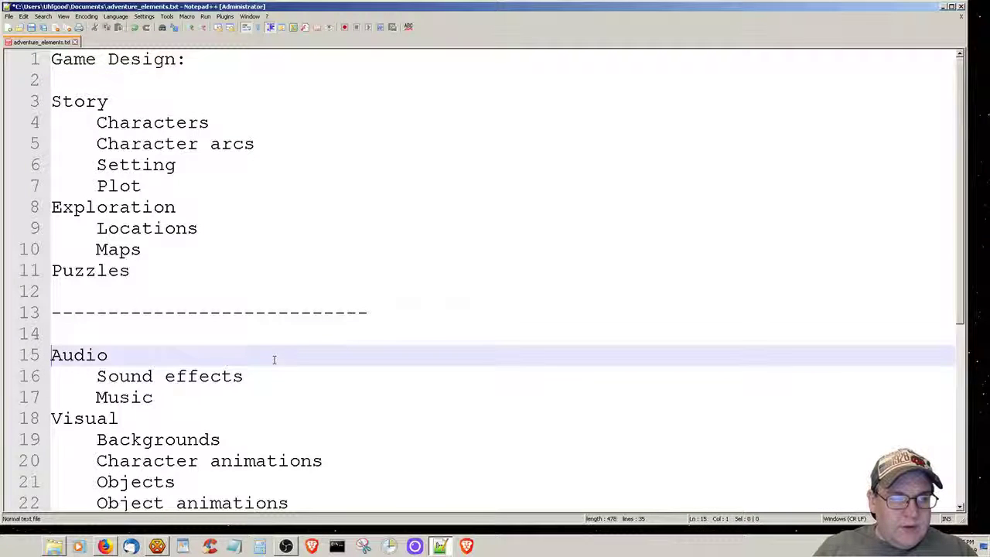
pyautogui.press('Up')
pyautogui.press('Return')
pyautogui.press('Up')
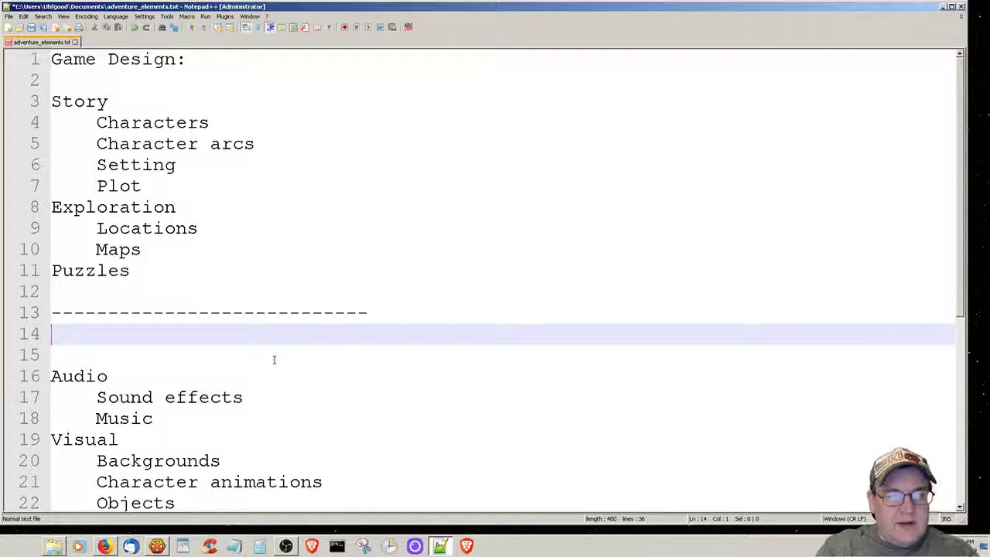
pyautogui.write('Technica')
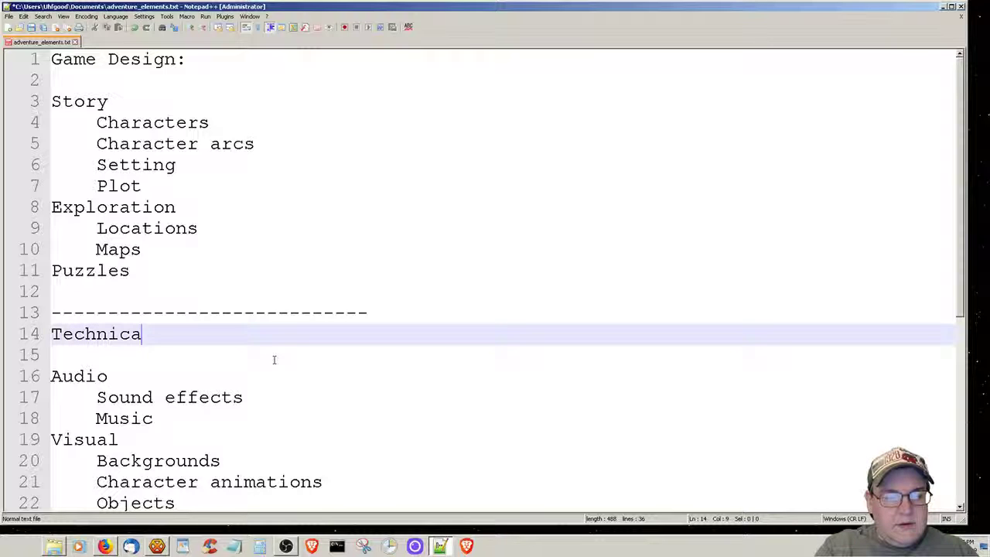
pyautogui.write('l Design:')
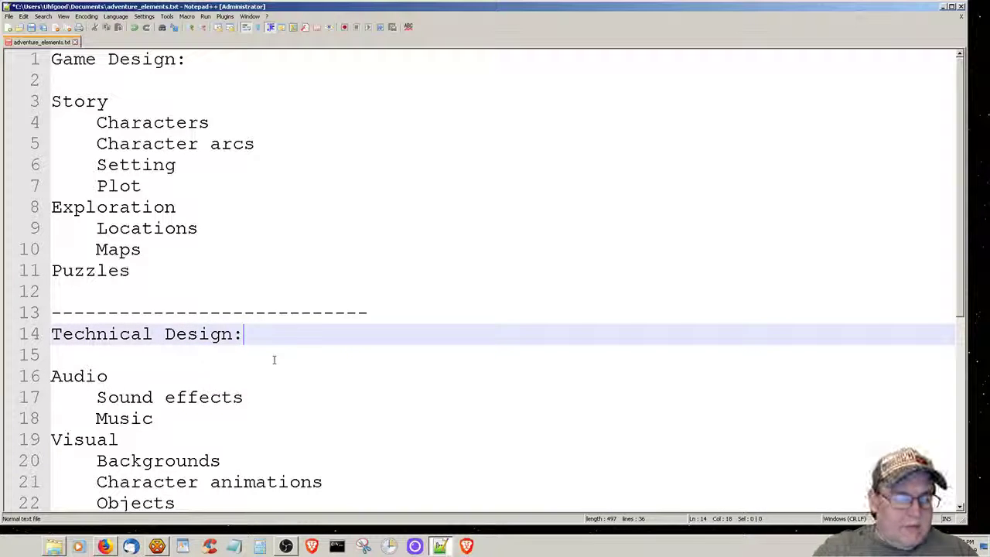
# - Review the Technical Design part of the outline, covering the Audio, Visual, cut scenes and Coding/Scripting entries
pyautogui.press('Down')
pyautogui.press('Down')
pyautogui.press('Down')
pyautogui.press('Down')
pyautogui.press('Down')
pyautogui.press('Down')
pyautogui.press('Down')
pyautogui.press('Down')
pyautogui.press('Down')
pyautogui.press('Down')
pyautogui.press('Down')
pyautogui.press('Down')
pyautogui.press('Down')
pyautogui.press('Down')
pyautogui.press('Down')
pyautogui.press('Down')
pyautogui.press('Down')
pyautogui.press('Down')
pyautogui.press('Down')
pyautogui.press('Down')
pyautogui.press('End')
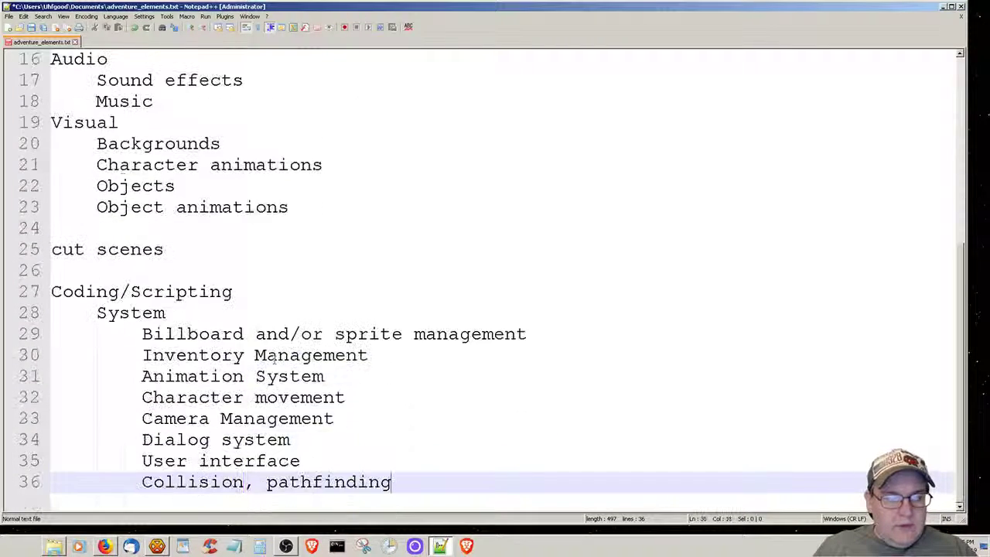
pyautogui.press('Up')
pyautogui.press('Up')
pyautogui.press('Up')
pyautogui.press('Up')
pyautogui.press('Up')
pyautogui.press('Up')
pyautogui.press('Up')
pyautogui.press('Up')
pyautogui.press('Up')
pyautogui.press('Up')
pyautogui.press('Up')
pyautogui.press('Up')
pyautogui.press('Up')
pyautogui.press('Up')
pyautogui.press('Up')
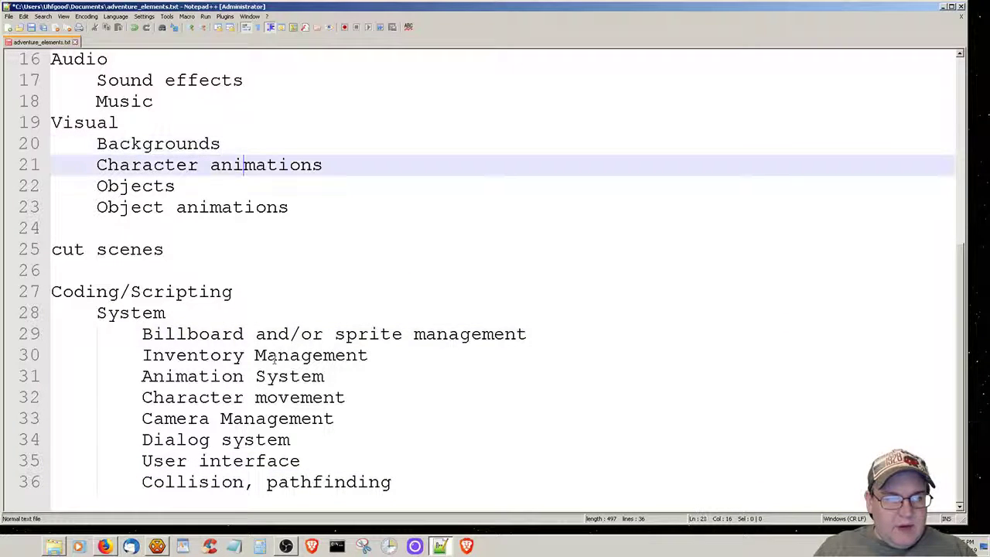
pyautogui.press('Down')
pyautogui.press('Down')
pyautogui.press('Down')
pyautogui.press('Down')
pyautogui.press('Down')
pyautogui.press('Up')
pyautogui.press('Up')
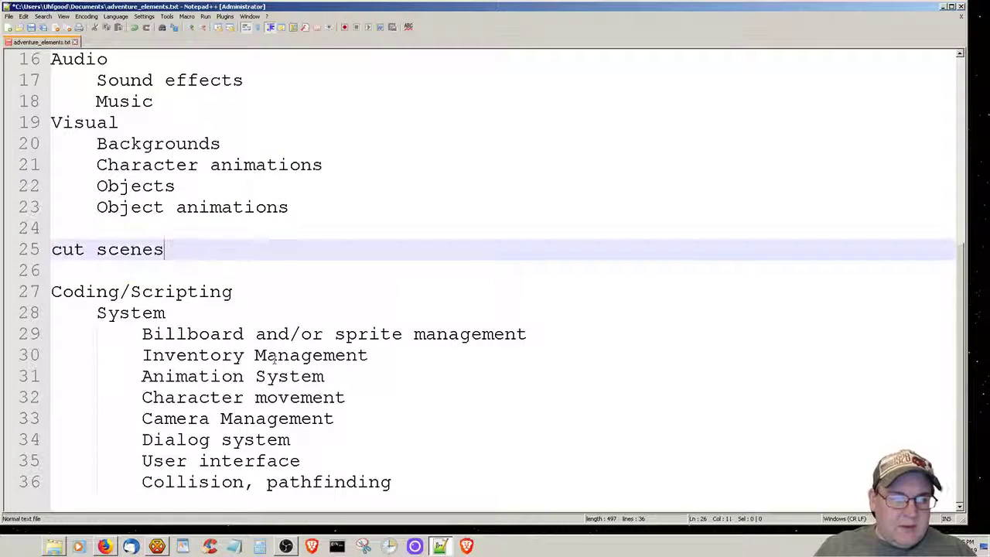
pyautogui.press('Up')
pyautogui.press('Up')
pyautogui.press('Up')
pyautogui.press('Up')
pyautogui.press('Up')
pyautogui.press('End')
pyautogui.press('Down')
pyautogui.press('Down')
pyautogui.press('Down')
pyautogui.press('Down')
pyautogui.press('Down')
pyautogui.press('Down')
pyautogui.press('Down')
pyautogui.press('Down')
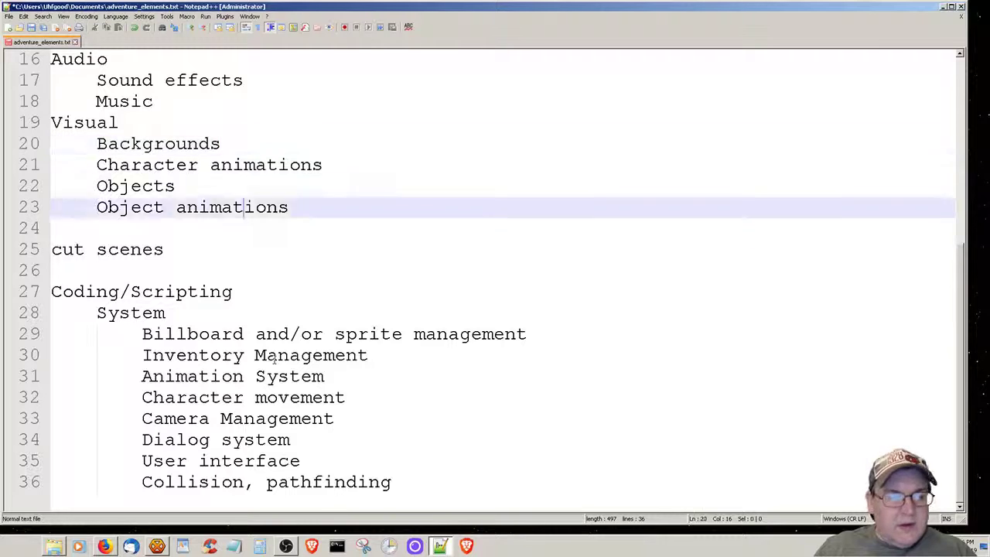
# - Review the System entries under Coding/Scripting, from Billboard and/or sprite management down to Dialog system
pyautogui.press('Down')
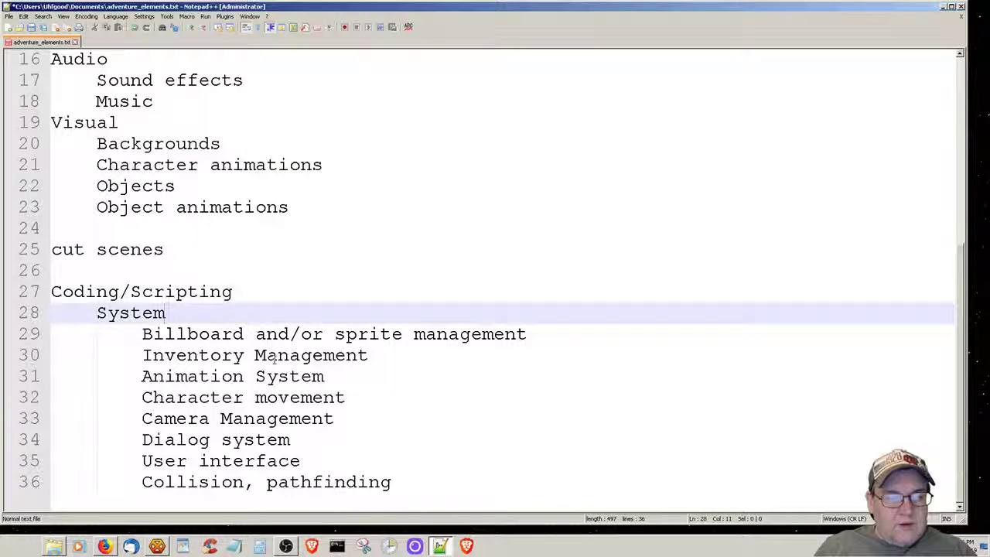
pyautogui.press('Down')
pyautogui.press('Down')
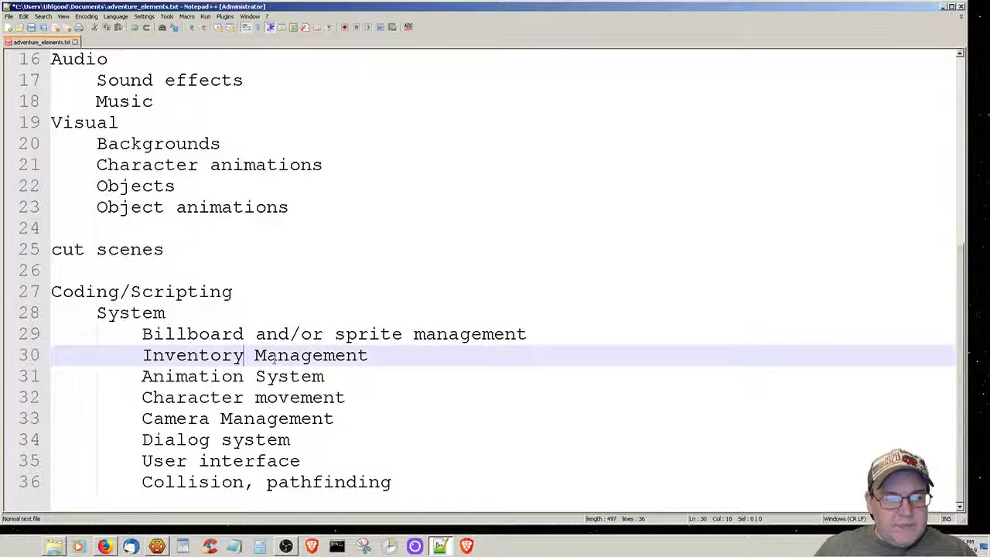
pyautogui.press('Up')
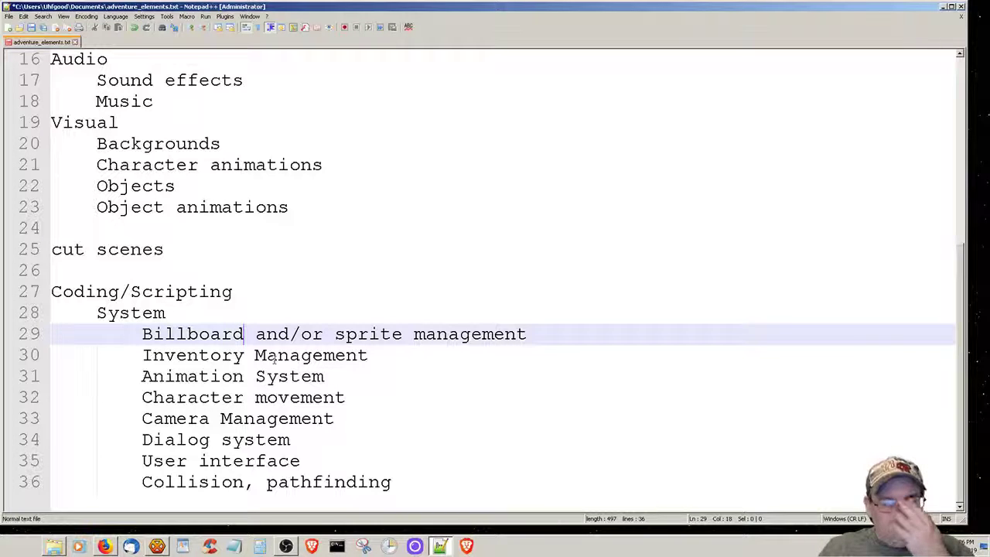
pyautogui.press('Down')
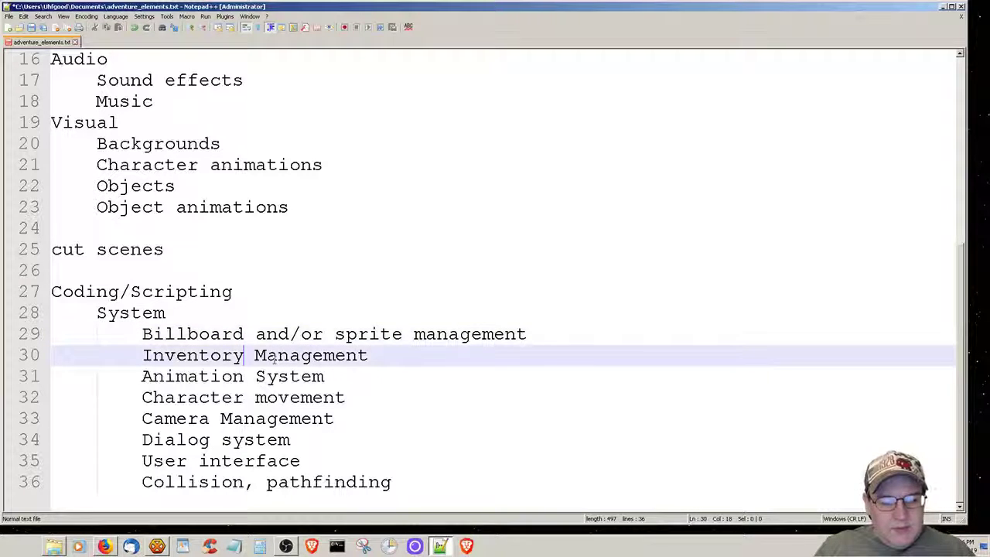
pyautogui.press('Down')
pyautogui.press('Down')
pyautogui.press('Down')
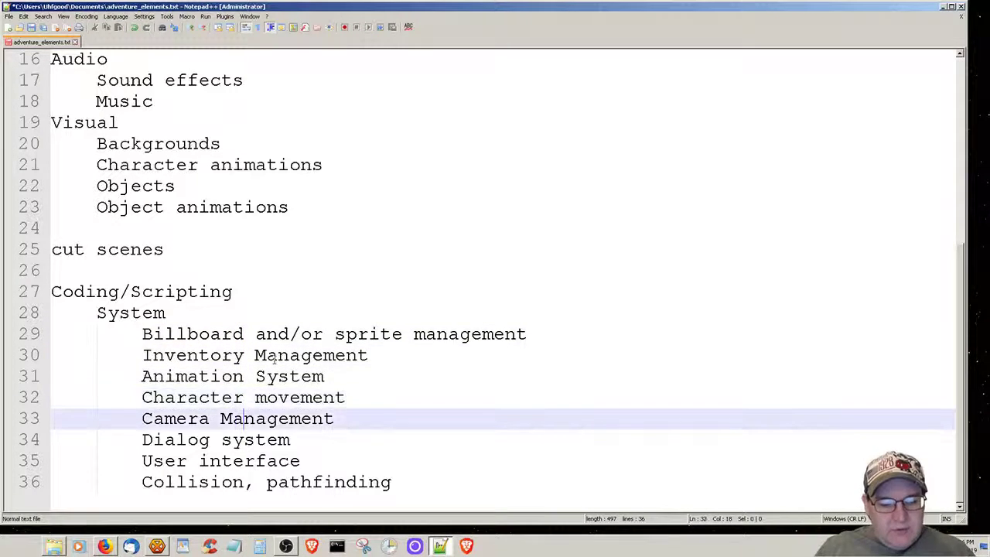
pyautogui.press('Down')
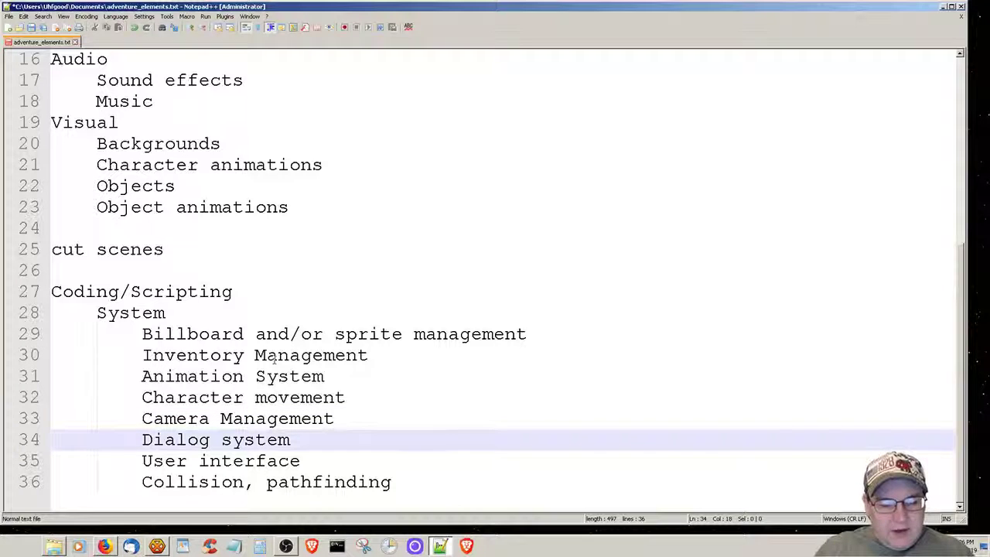
# - Add a "Scripting" entry below "Collision, pathfinding" in the System list, at the same indentation
pyautogui.press('Down')
pyautogui.press('Down')
pyautogui.press('End')
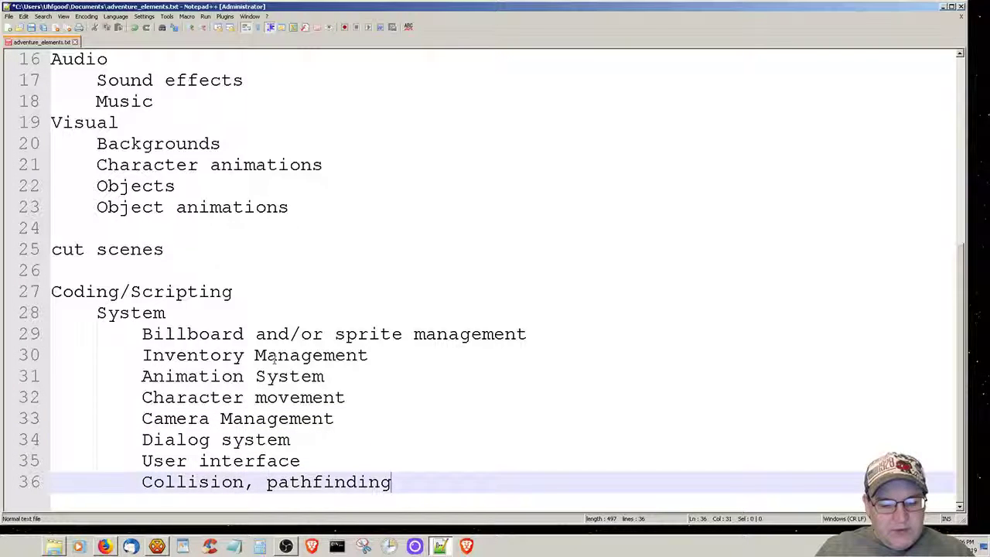
pyautogui.press('Return')
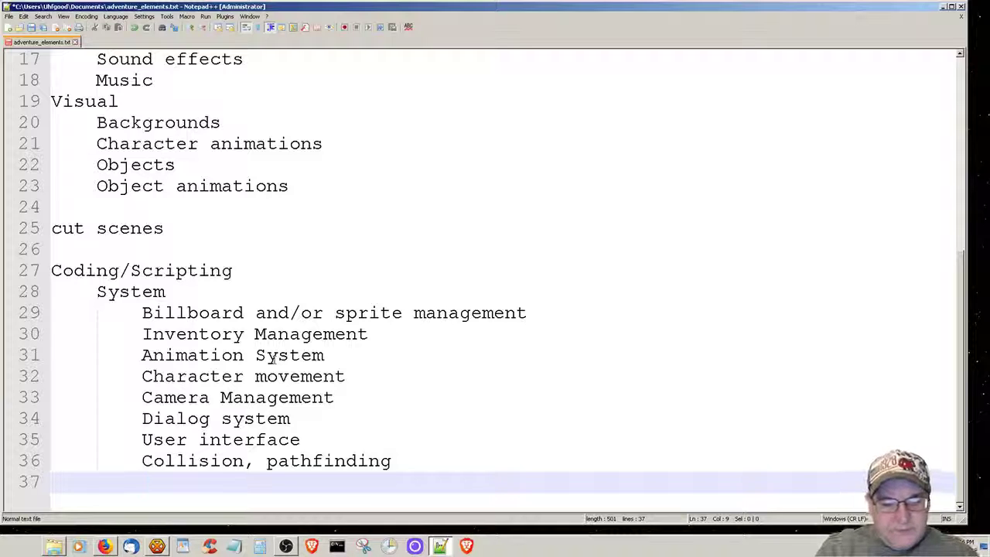
pyautogui.write('Scriptin')
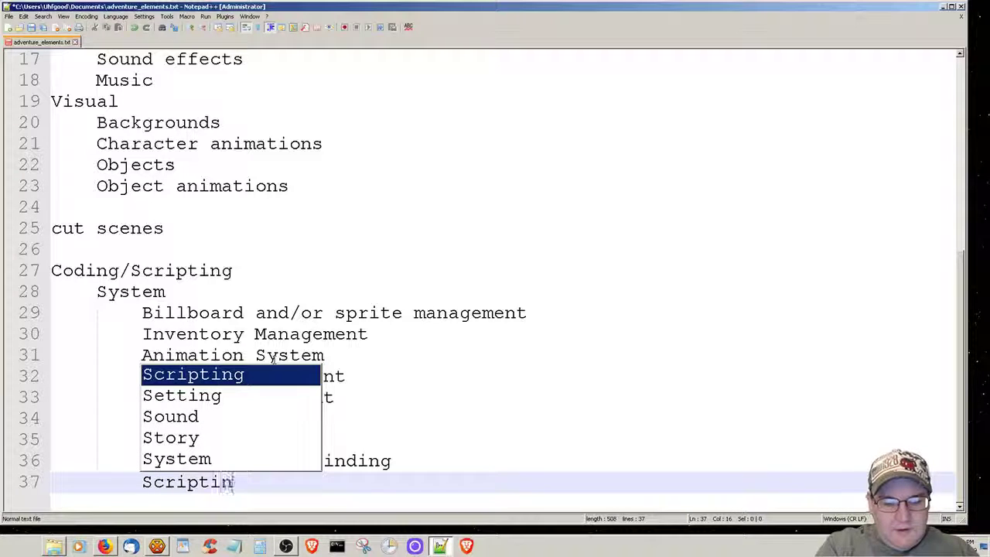
pyautogui.write('g')
pyautogui.press('Escape')
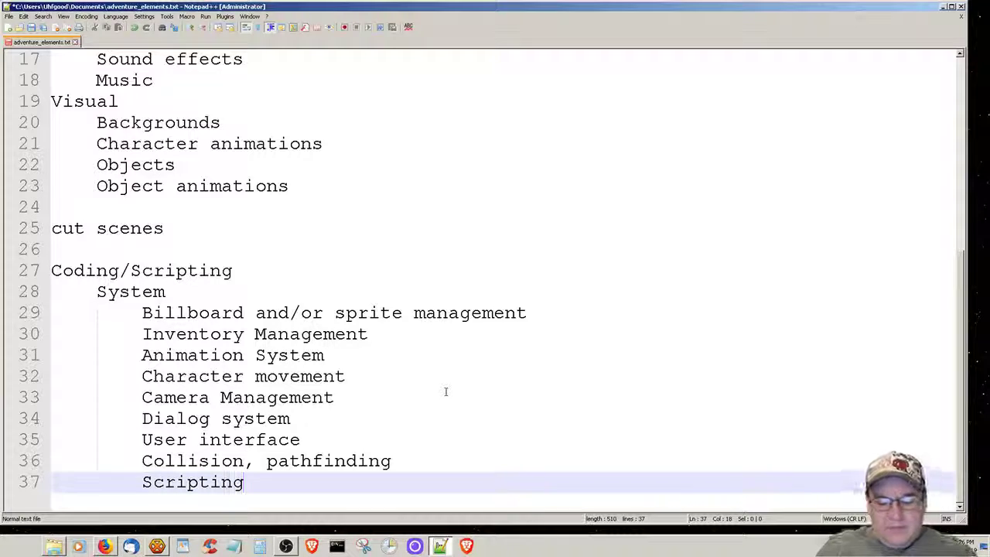
# - Add the entry "Possible event system" below Scripting at the end of the System list
pyautogui.press('Return')
pyautogui.write('Possibl event')
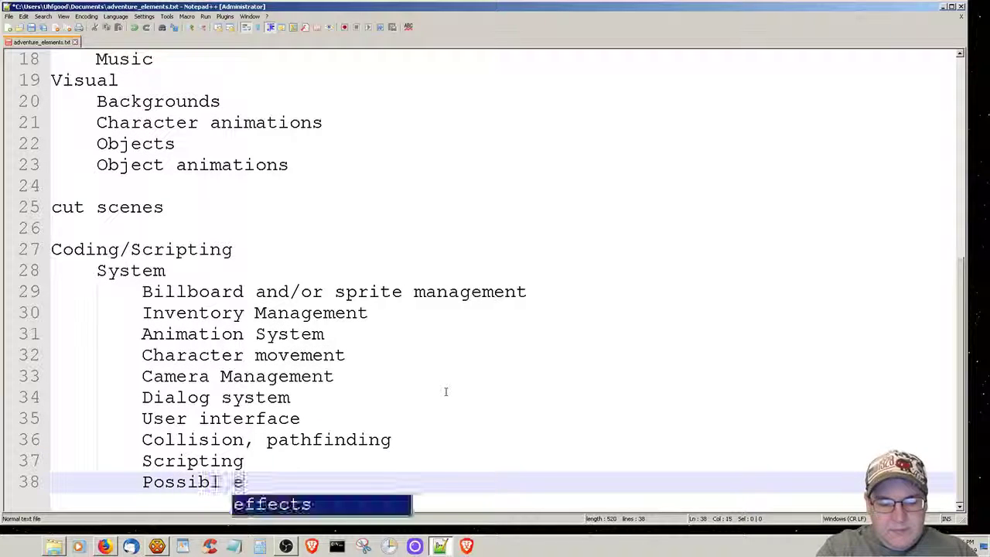
pyautogui.press('BackSpace')
pyautogui.press('BackSpace')
pyautogui.press('BackSpace')
pyautogui.press('BackSpace')
pyautogui.press('BackSpace')
pyautogui.press('BackSpace')
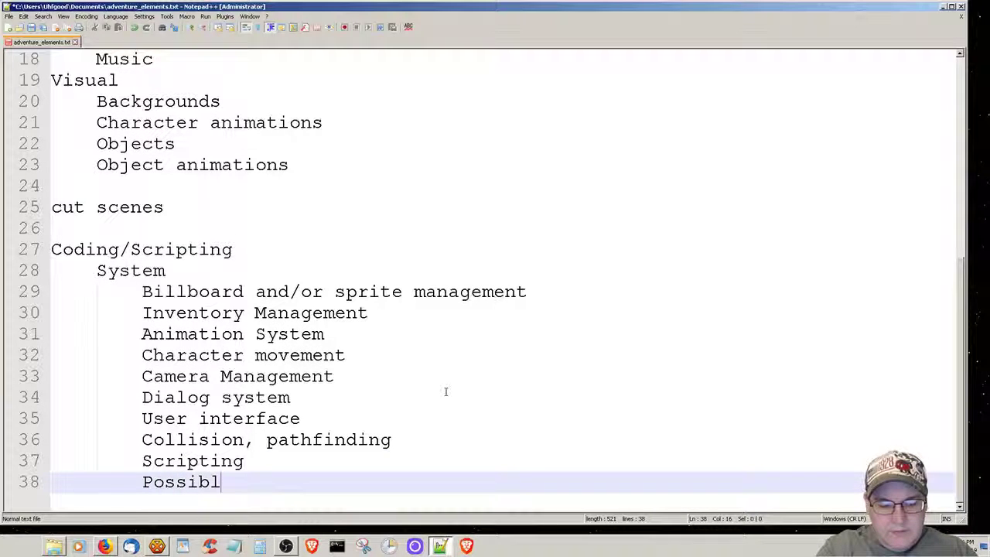
pyautogui.write('e event system')
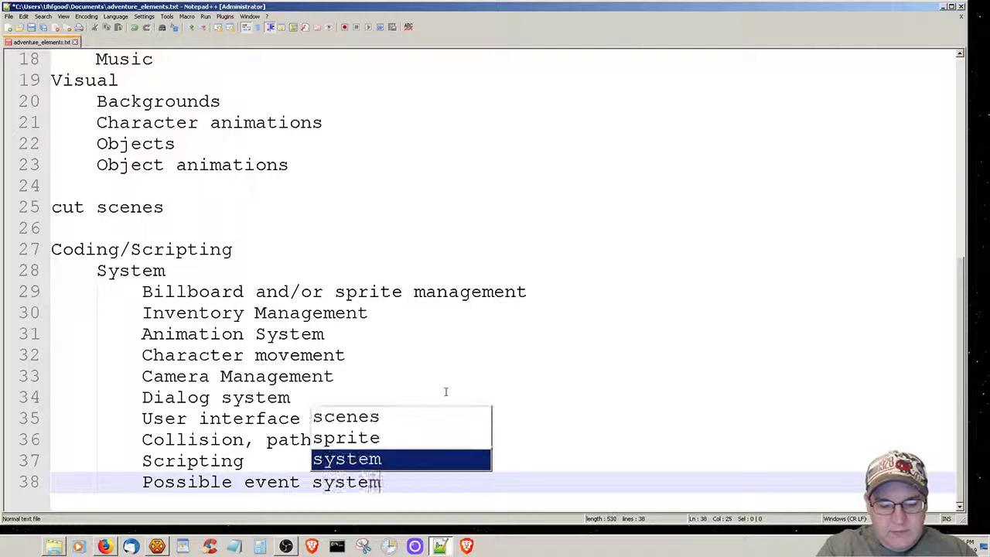
pyautogui.press('Escape')
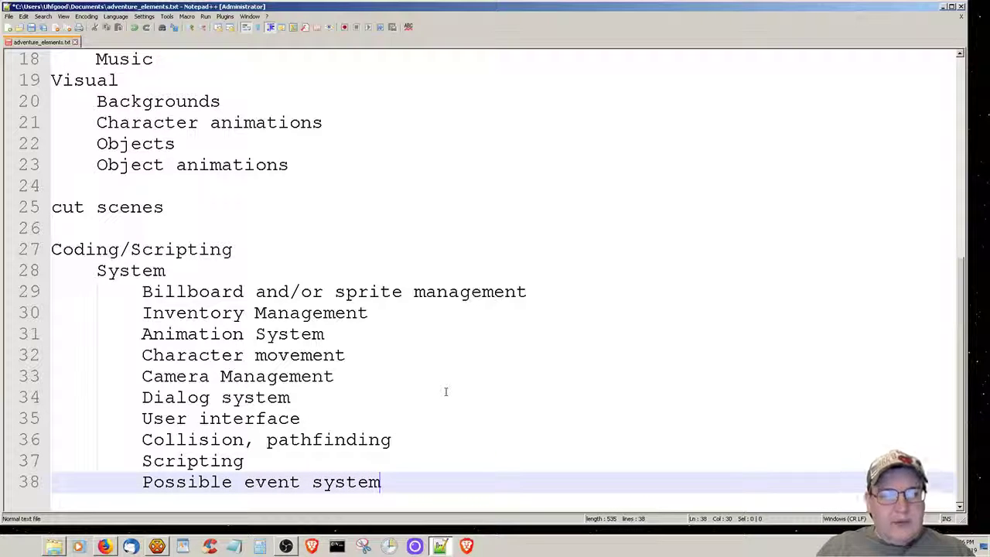
# - Indent "Character arcs" one more level so it is a sub-item of Characters in the Story section
pyautogui.scroll(3, 285, 323)
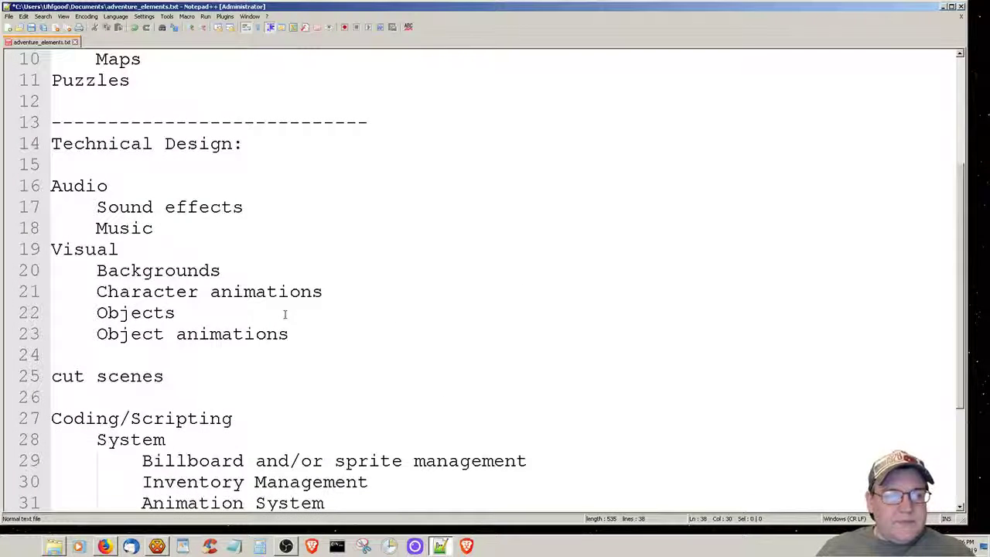
pyautogui.scroll(3, 284, 313)
pyautogui.scroll(1, 285, 313)
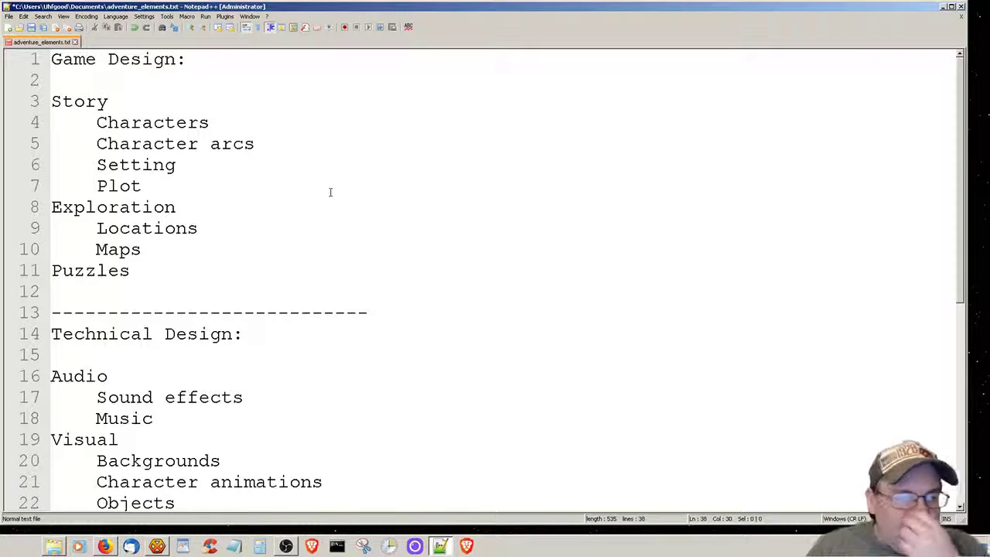
pyautogui.click(96, 143)
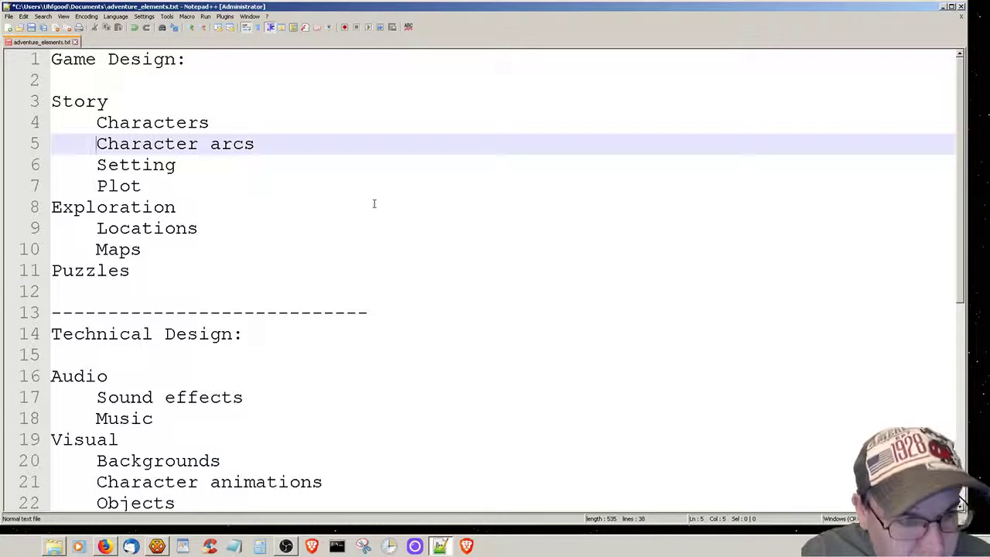
pyautogui.press('Tab')
pyautogui.press('End')
pyautogui.press('Left')
pyautogui.press('Left')
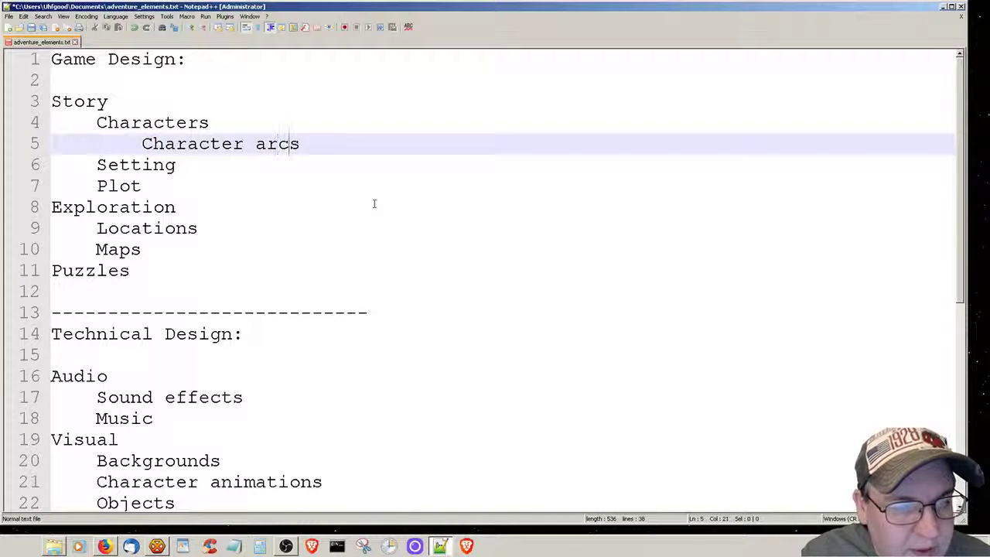
# - Insert a "Concept art" sub-item under Characters, above Character arcs
pyautogui.press('End')
pyautogui.press('Up')
pyautogui.press('Return')
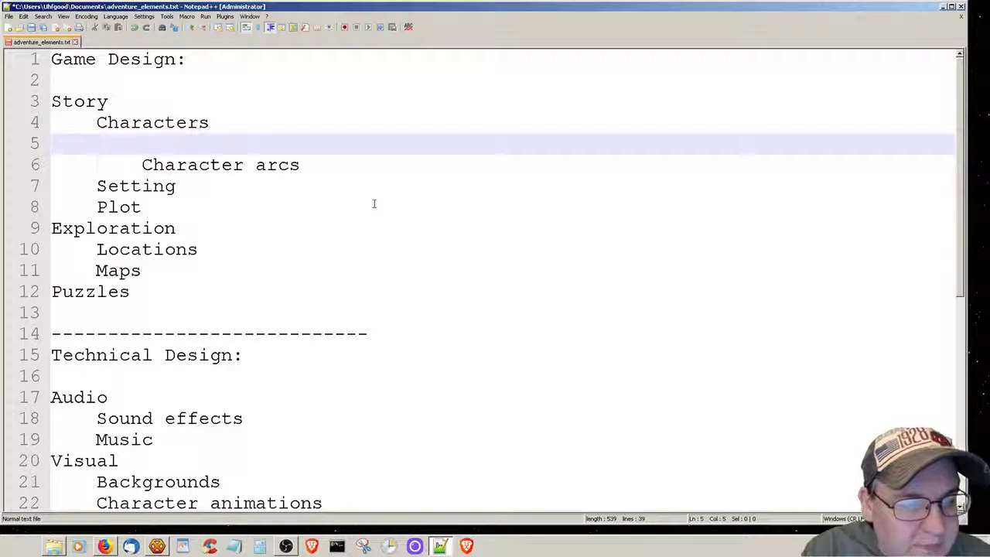
pyautogui.press('Tab')
pyautogui.write('Conc')
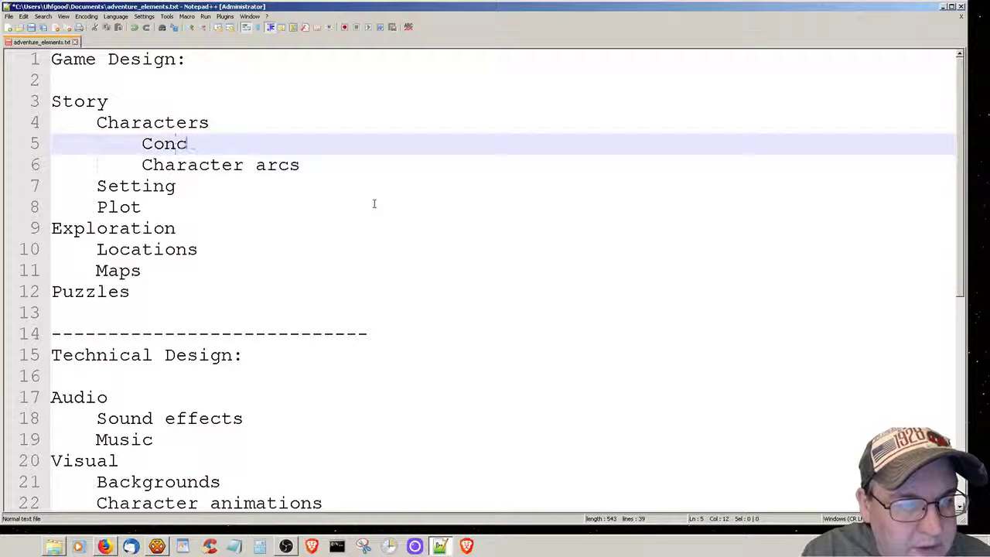
pyautogui.write('ept')
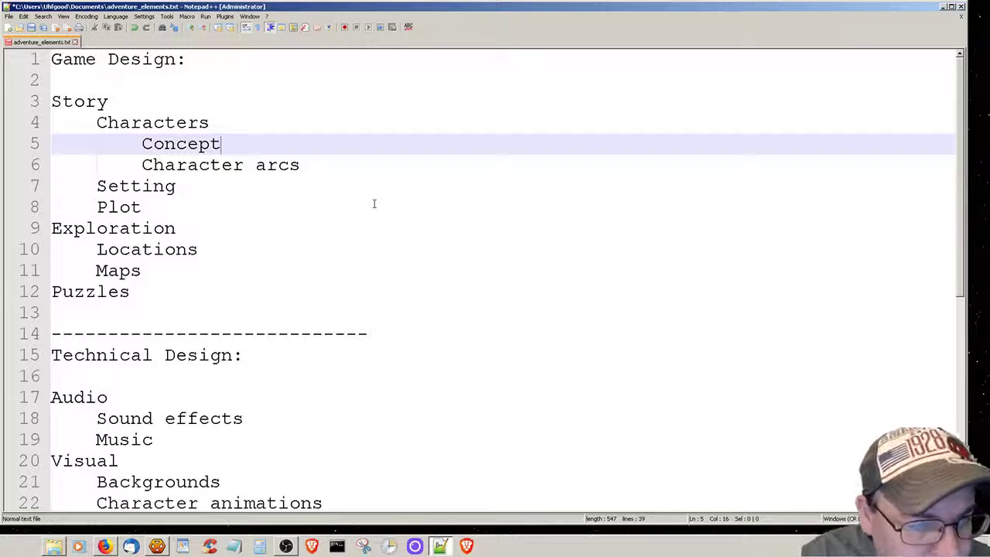
pyautogui.write(' art')
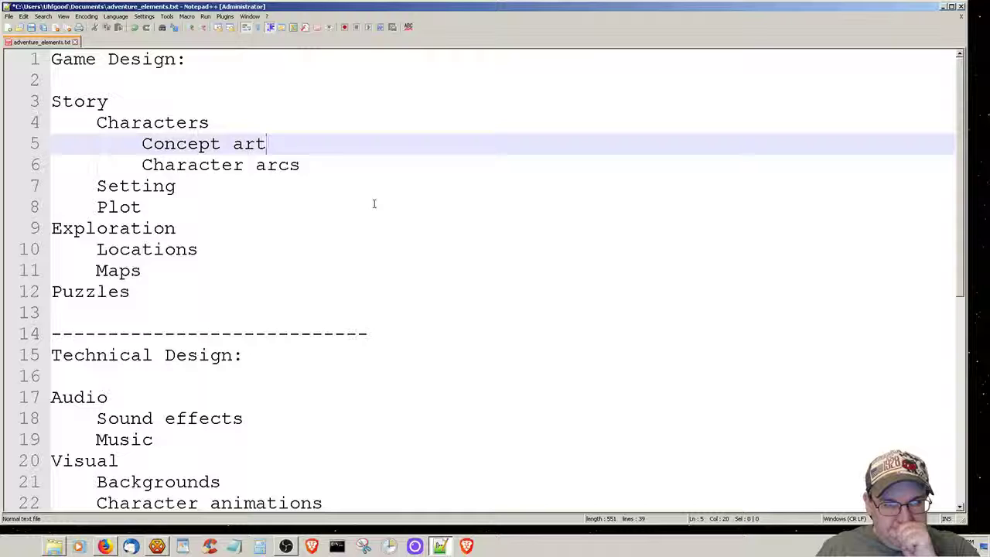
# - Remove the "Concept art" line so Character arcs directly follows Characters
pyautogui.press('BackSpace')
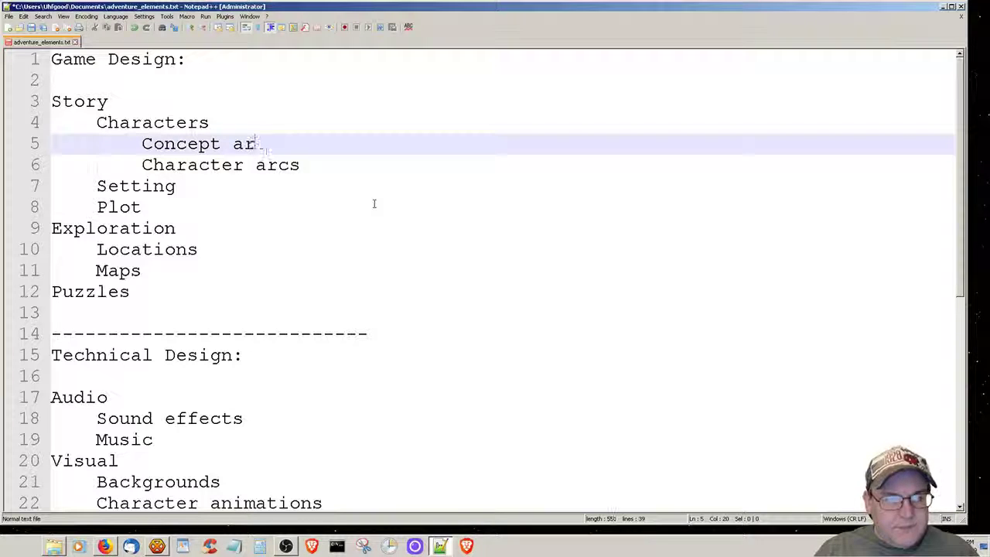
pyautogui.press('BackSpace')
pyautogui.press('BackSpace')
pyautogui.press('BackSpace')
pyautogui.press('BackSpace')
pyautogui.press('BackSpace')
pyautogui.press('BackSpace')
pyautogui.press('BackSpace')
pyautogui.press('BackSpace')
pyautogui.press('BackSpace')
pyautogui.press('BackSpace')
pyautogui.press('BackSpace')
pyautogui.press('BackSpace')
pyautogui.press('BackSpace')
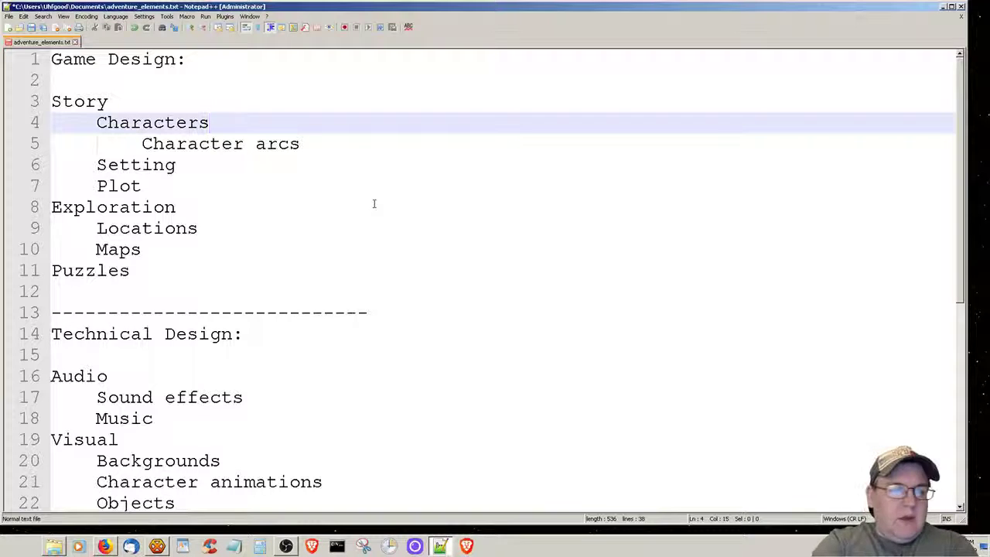
# - Duplicate the dashed separator above Technical Design directly below Puzzles, keeping a blank line between the two separators
pyautogui.press('Down')
pyautogui.press('Down')
pyautogui.press('Down')
pyautogui.press('Down')
pyautogui.press('Down')
pyautogui.press('Down')
pyautogui.press('Down')
pyautogui.press('Down')
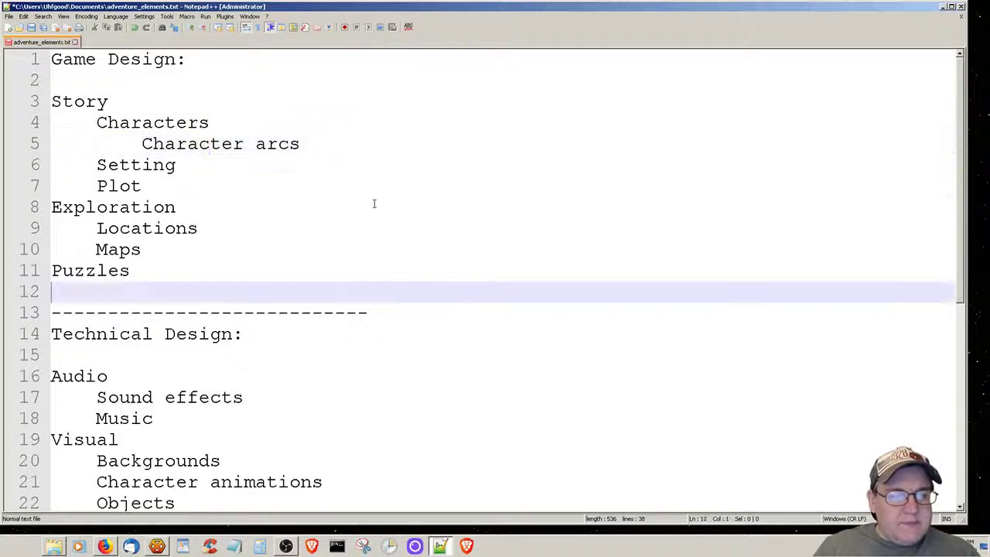
pyautogui.press('Down')
pyautogui.press('Up')
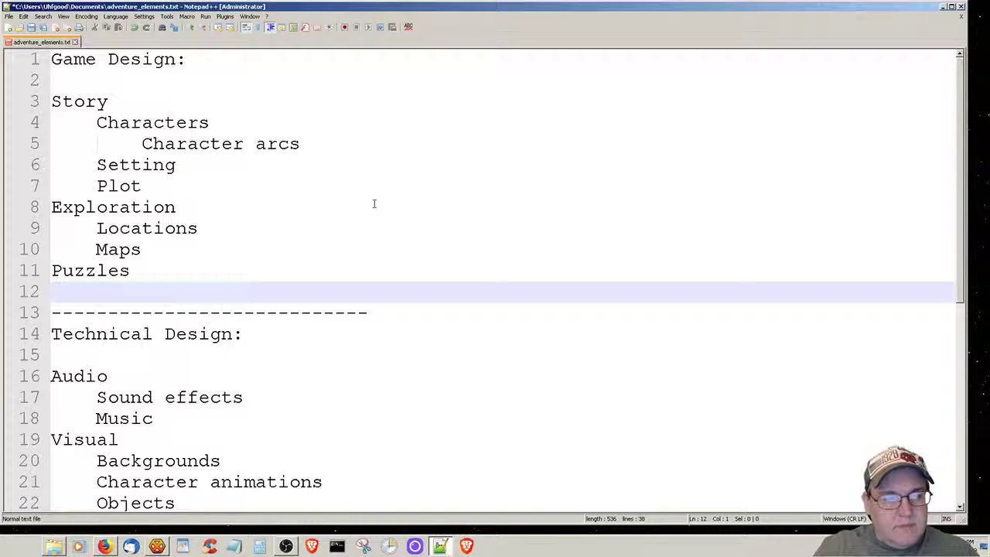
pyautogui.press('Down')
pyautogui.press('Left')
pyautogui.press('Left')
pyautogui.press('Left')
pyautogui.press('Left')
pyautogui.press('Left')
pyautogui.press('Left')
pyautogui.press('Left')
pyautogui.press('Left')
pyautogui.press('Left')
pyautogui.press('Left')
pyautogui.press('Left')
pyautogui.press('Left')
pyautogui.press('Left')
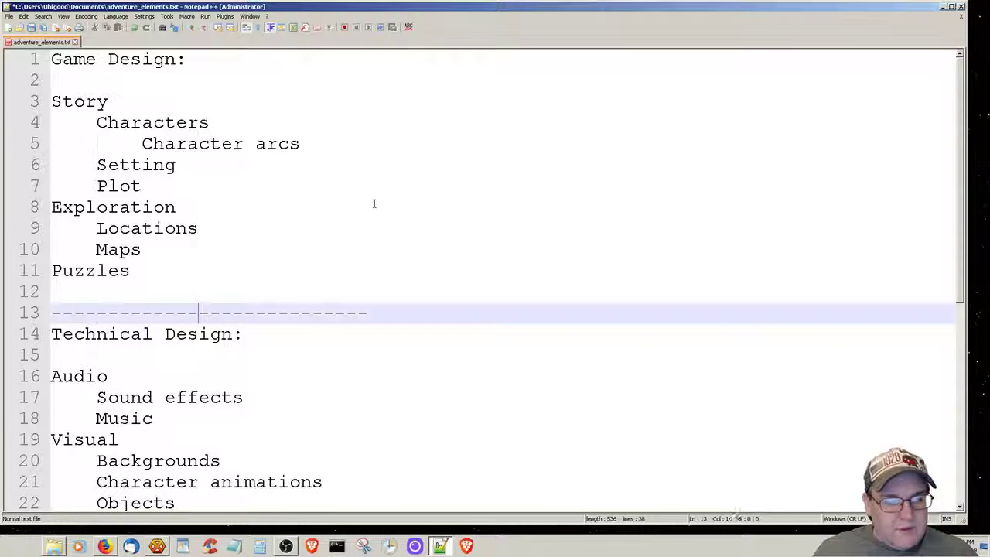
pyautogui.hotkey('shift', 'Down')
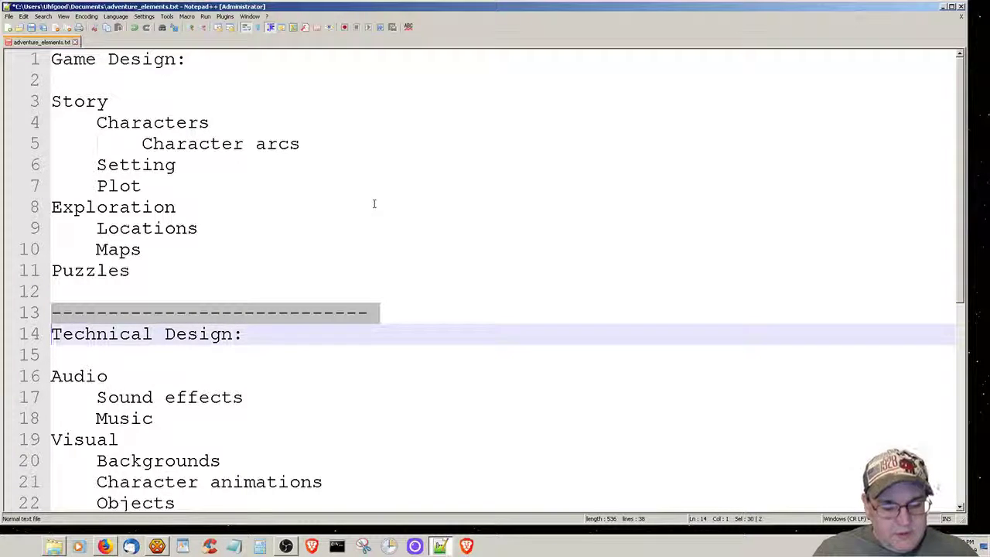
pyautogui.press('Up')
pyautogui.press('Up')
pyautogui.write('----------------------------')
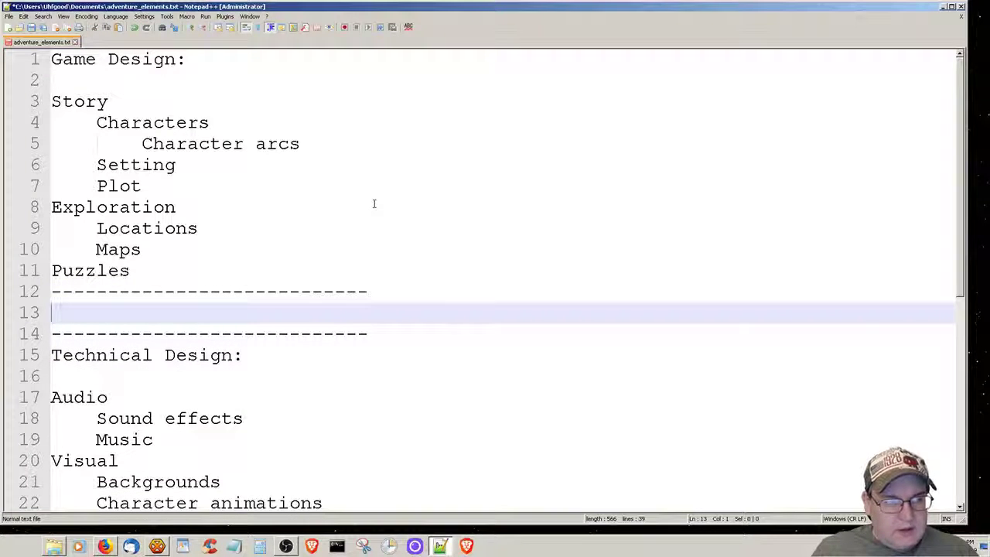
# - Enter "Art Design" and "Sound Design" on separate lines between the two dashed separators
pyautogui.write('Art ')
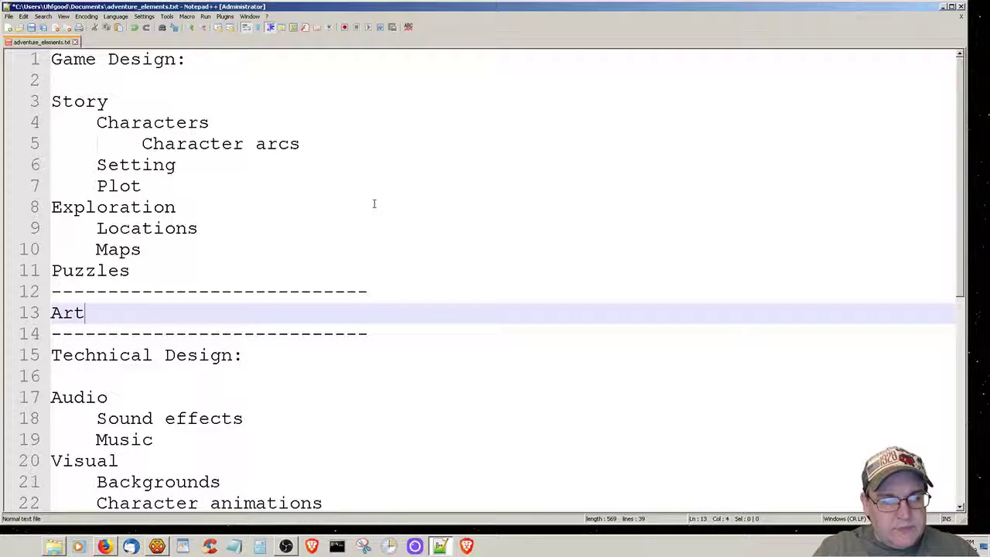
pyautogui.write('Design')
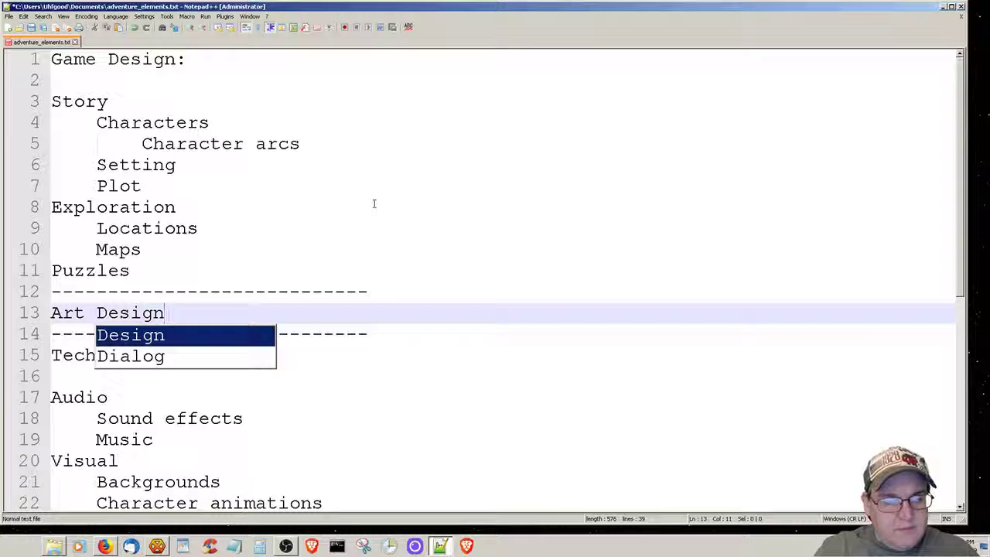
pyautogui.press('Return')
pyautogui.press('Return')
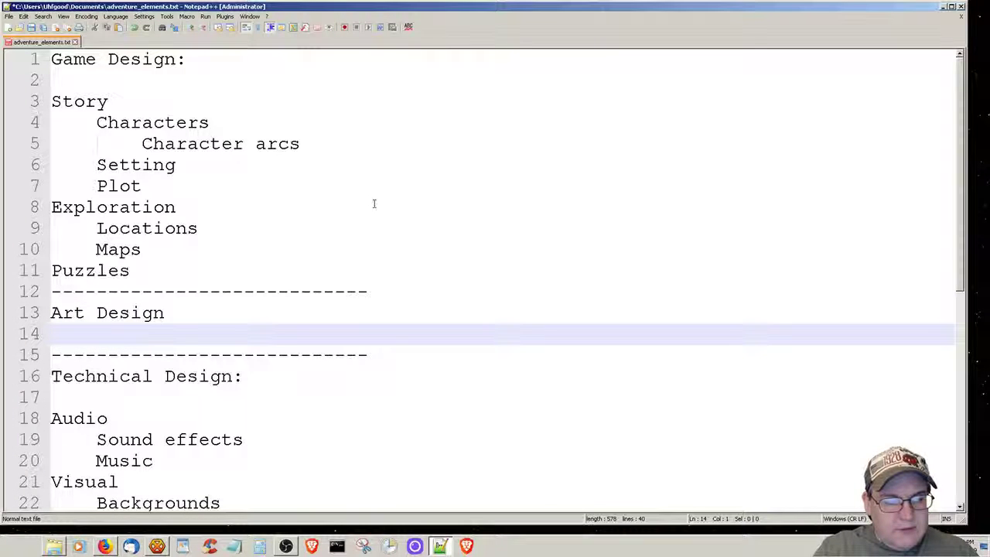
pyautogui.write('Sound ')
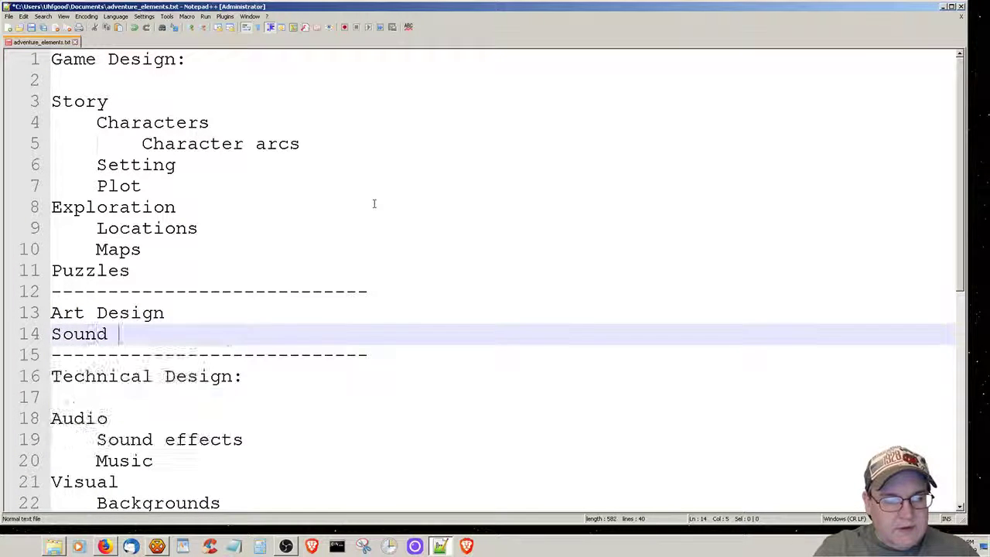
pyautogui.write('Design')
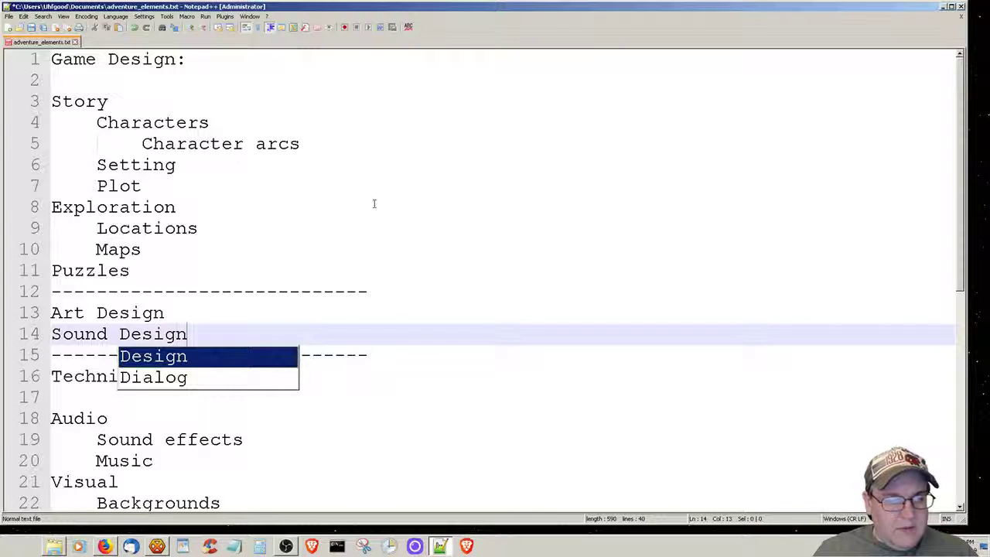
pyautogui.press('Escape')
pyautogui.press('Down')
pyautogui.press('Up')
pyautogui.press('Up')
pyautogui.press('Up')
pyautogui.press('Down')
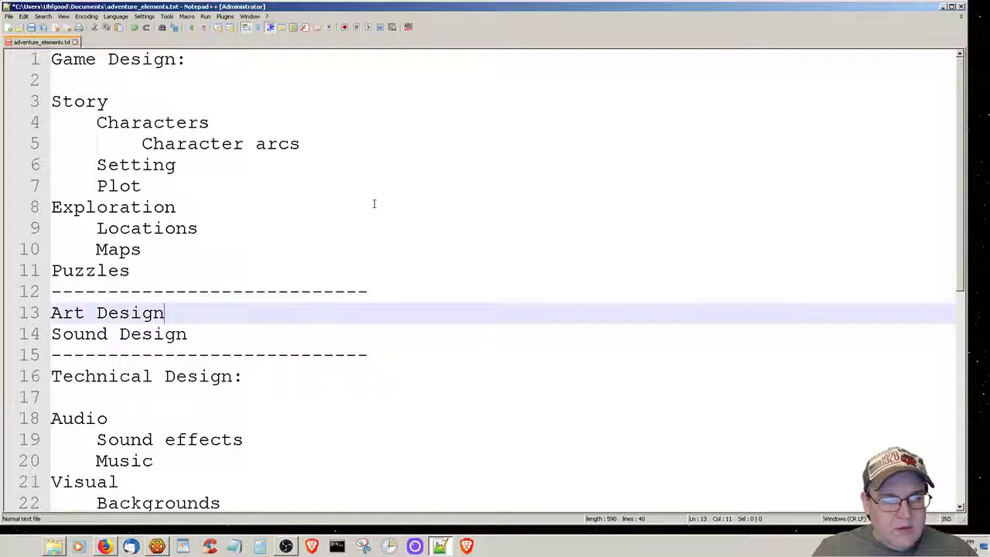
# - Add a colon to the end of both the Art Design and Sound Design headings
pyautogui.write('"')
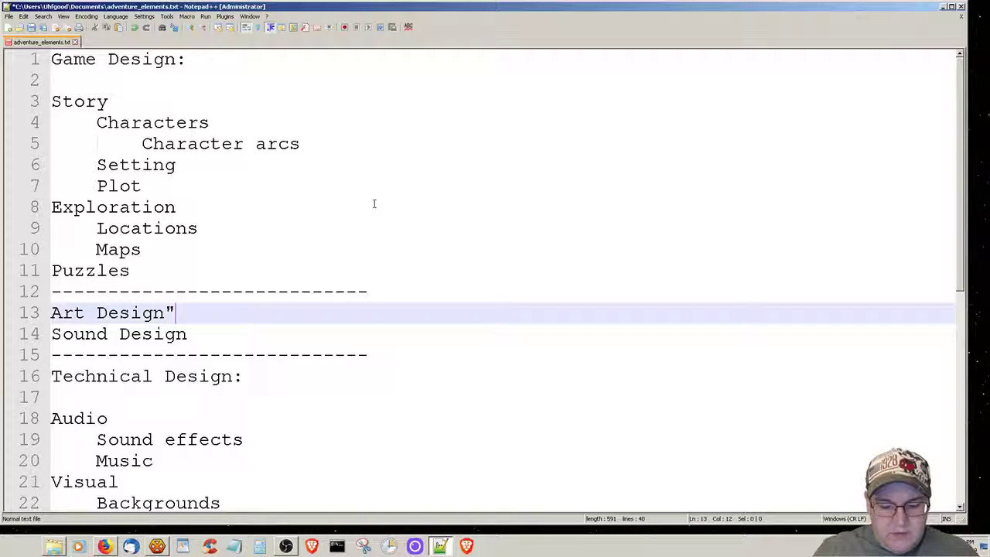
pyautogui.press('BackSpace')
pyautogui.write(':')
pyautogui.press('Down')
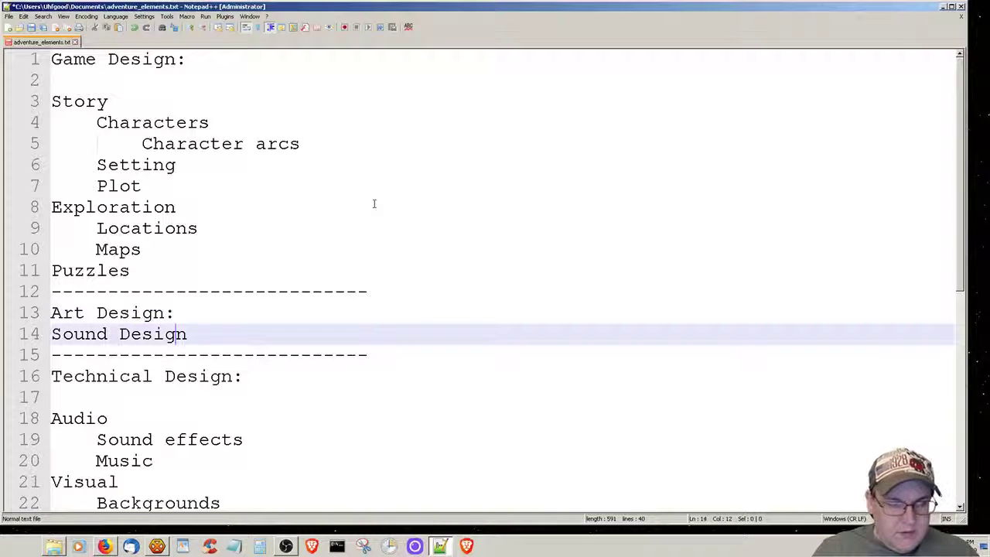
pyautogui.press('End')
pyautogui.write(':')
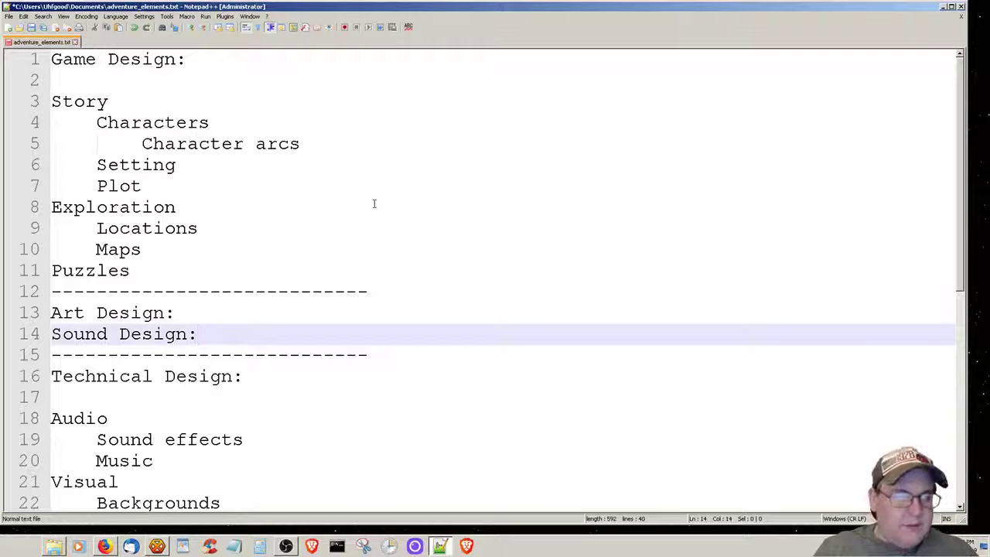
# - Add an indented "Concept Art" item beneath the Art Design heading
pyautogui.press('Up')
pyautogui.press('Return')
pyautogui.press('Tab')
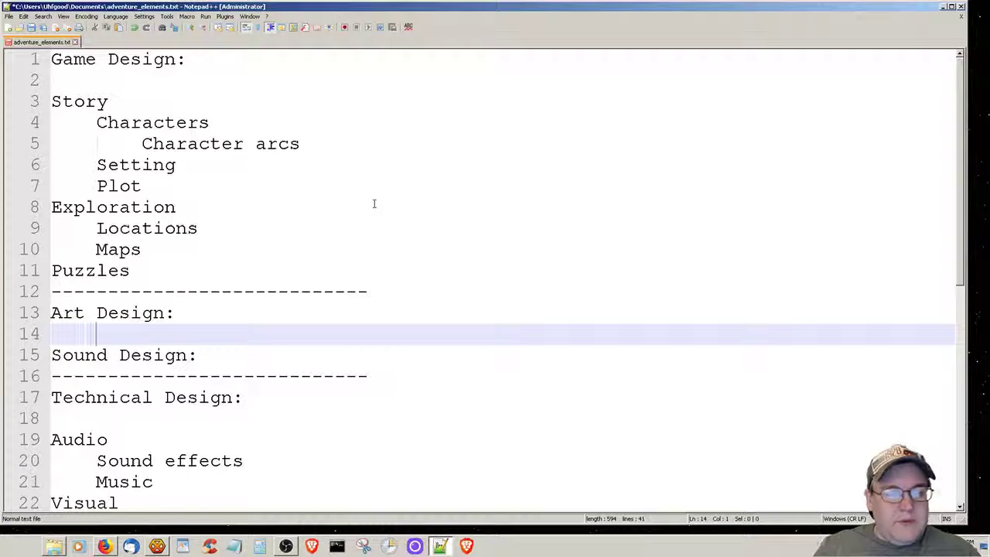
pyautogui.write('Concept ')
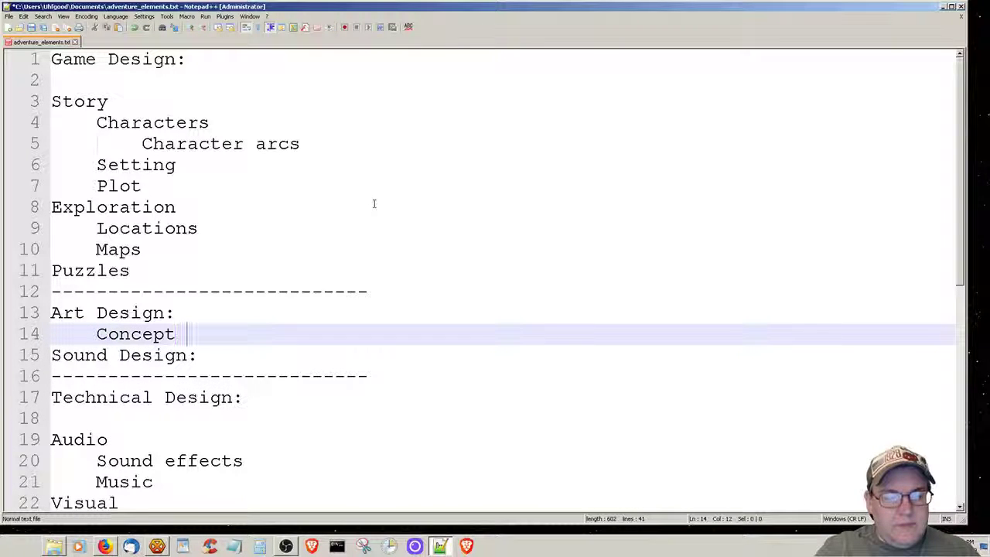
pyautogui.write('Art')
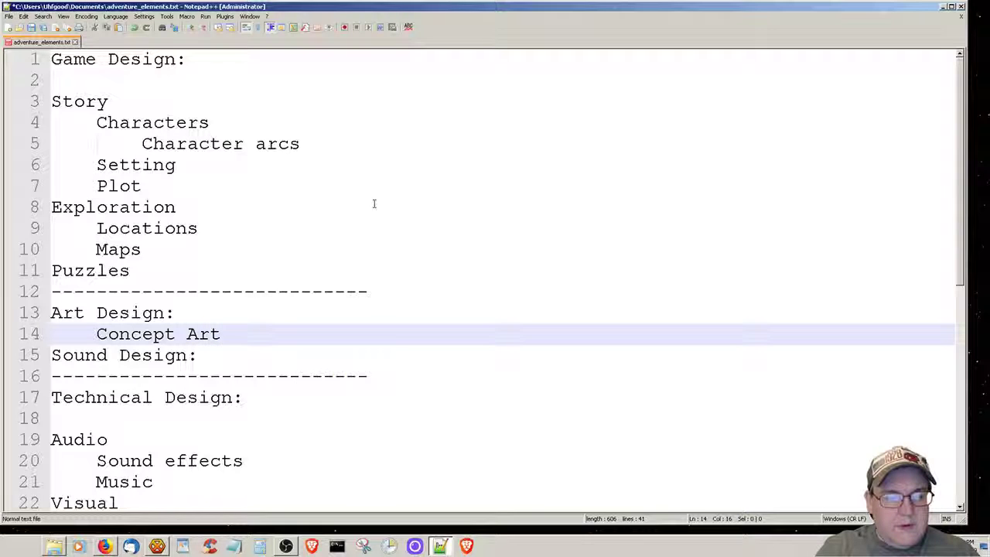
# - List "Characters,", "Locations," and "Objects" on separate lines, indented one level deeper under Concept Art
pyautogui.press('Return')
pyautogui.press('Tab')
pyautogui.write('Charactge')
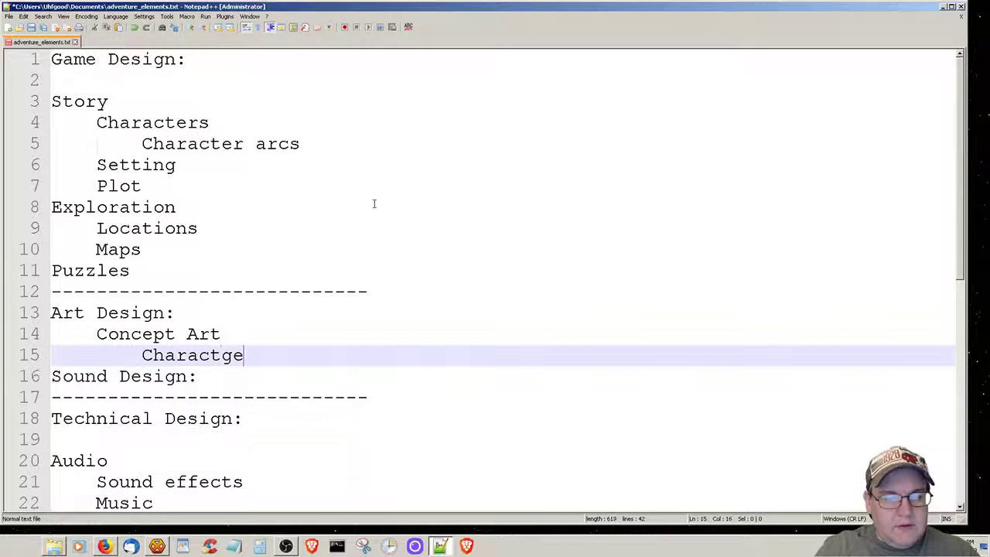
pyautogui.press('BackSpace')
pyautogui.press('BackSpace')
pyautogui.write('ers')
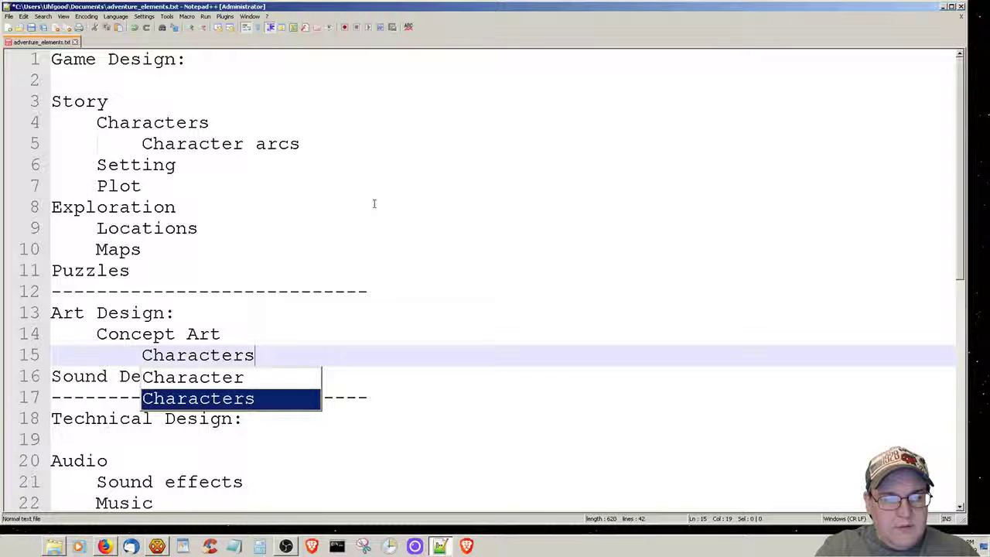
pyautogui.write(',')
pyautogui.press('Return')
pyautogui.write('L')
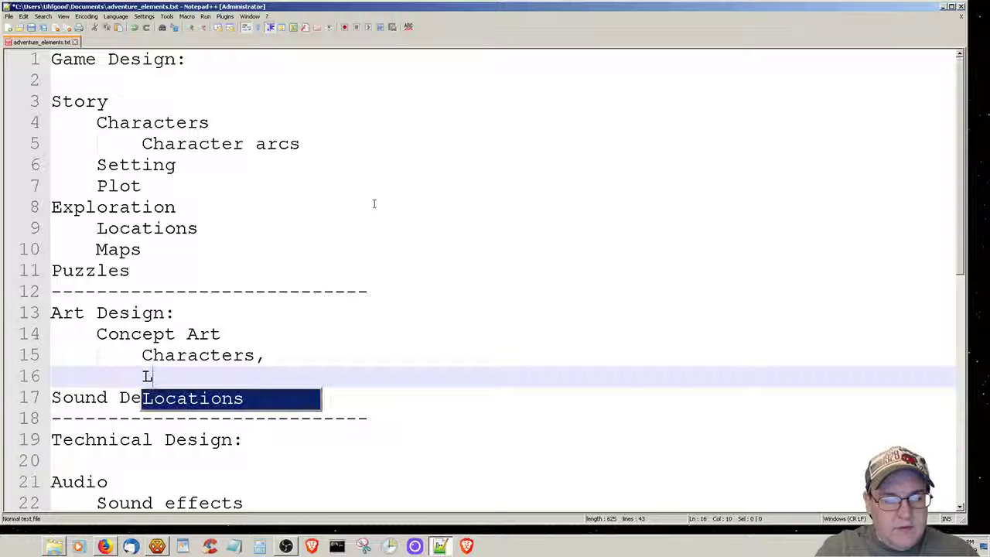
pyautogui.write('ocations,')
pyautogui.press('Return')
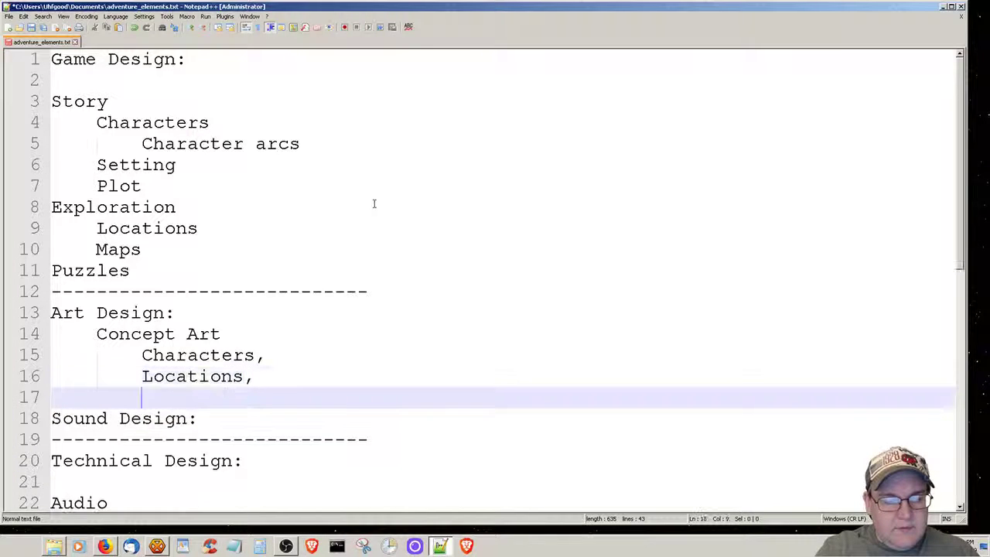
pyautogui.write('Objects')
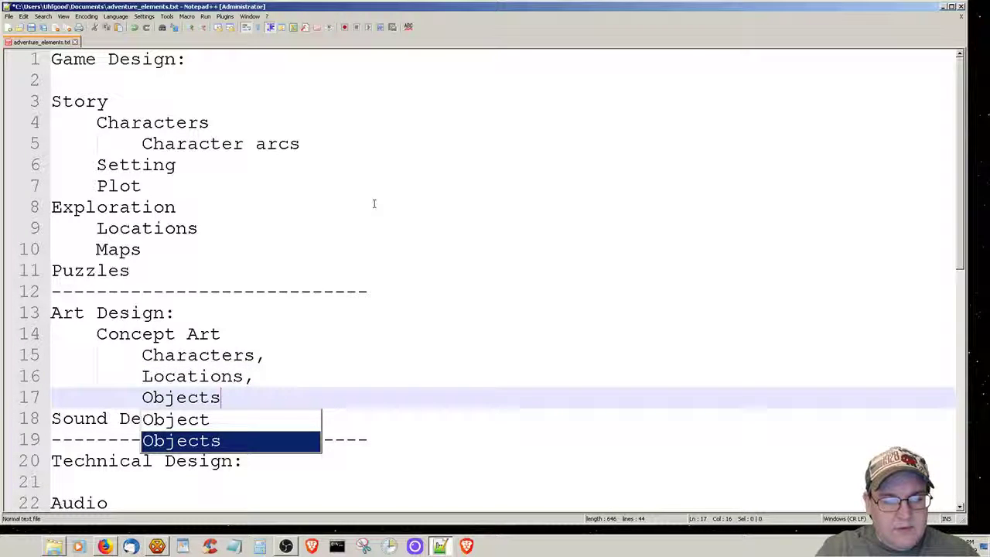
pyautogui.press('Escape')
# - Insert a blank line between Objects and the Sound Design heading
pyautogui.press('Down')
pyautogui.press('Up')
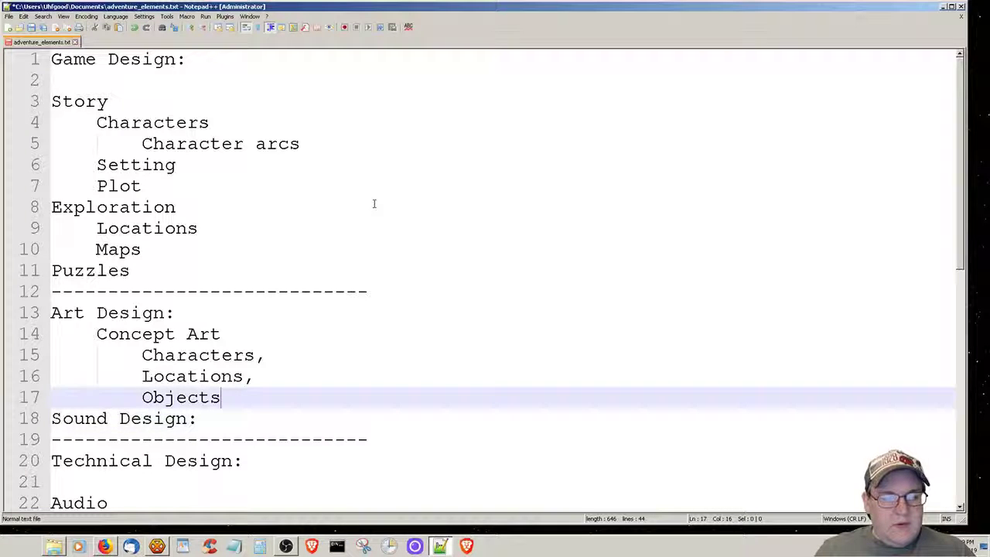
pyautogui.press('Down')
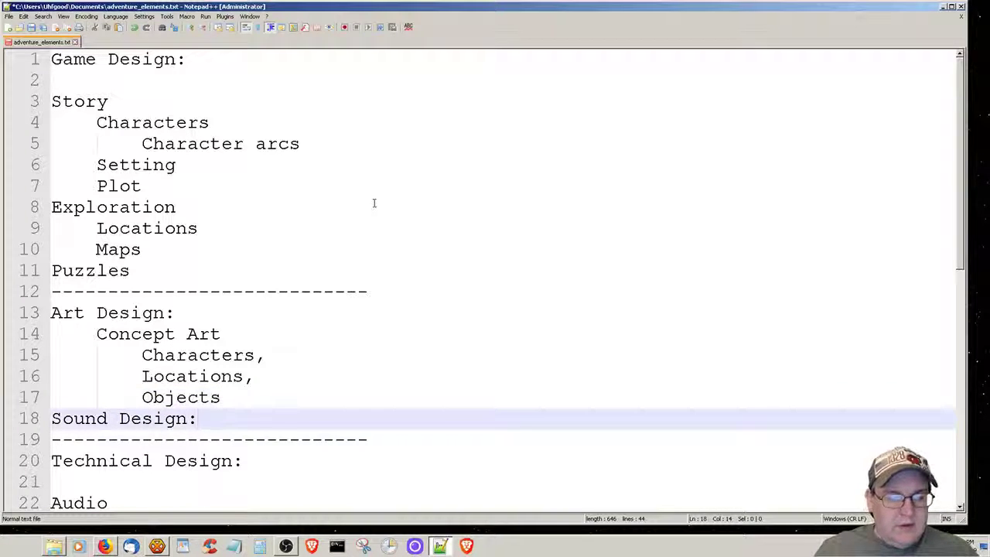
pyautogui.press('Up')
pyautogui.press('Return')
pyautogui.press('Down')
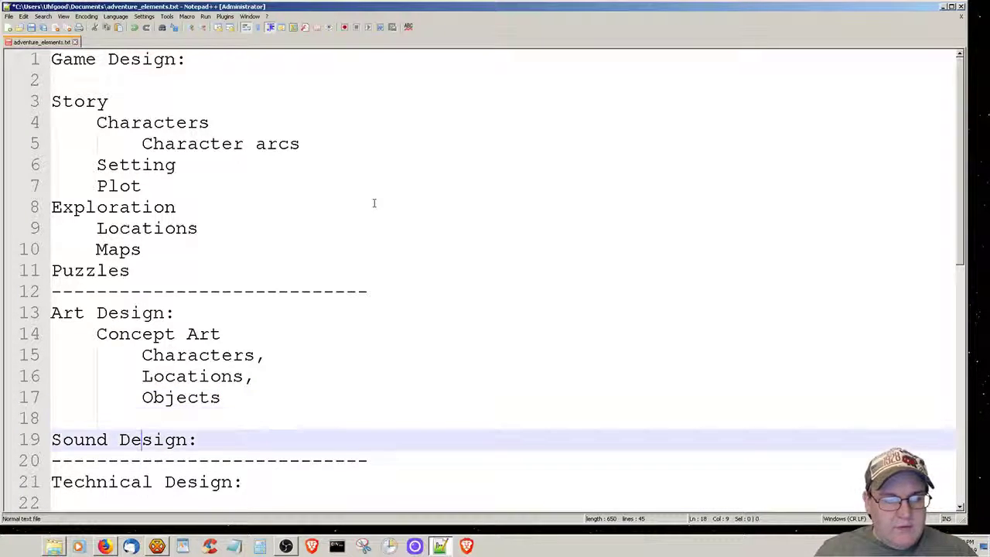
# - Copy the whole dashed separator line between Puzzles and Art Design
pyautogui.press('Down')
pyautogui.press('Down')
pyautogui.press('Down')
pyautogui.press('Down')
pyautogui.press('Down')
pyautogui.press('Right')
pyautogui.press('Right')
pyautogui.press('Right')
pyautogui.press('Right')
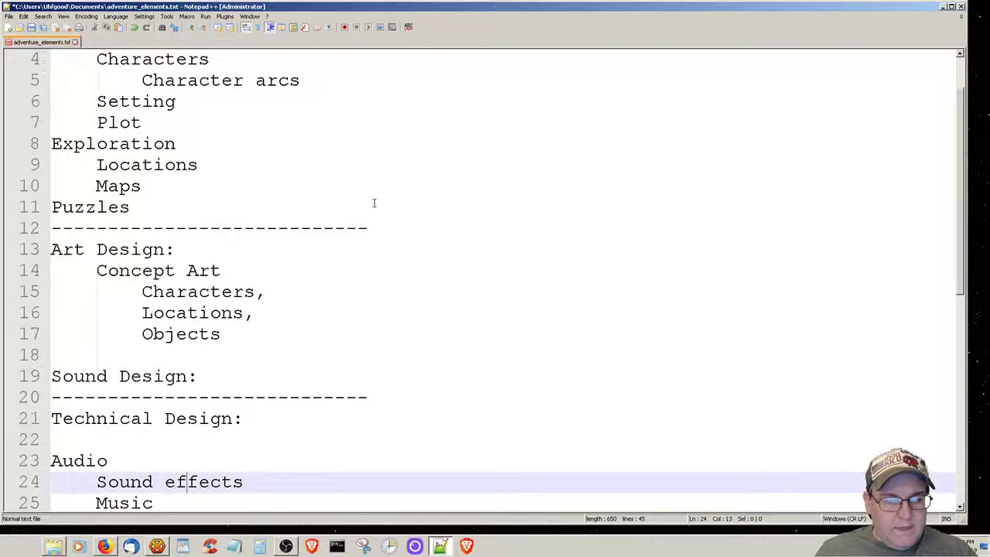
pyautogui.press('Up')
pyautogui.press('Up')
pyautogui.press('Up')
pyautogui.press('Up')
pyautogui.press('Up')
pyautogui.press('Up')
pyautogui.press('Up')
pyautogui.press('Up')
pyautogui.press('Up')
pyautogui.press('Up')
pyautogui.press('Up')
pyautogui.press('Up')
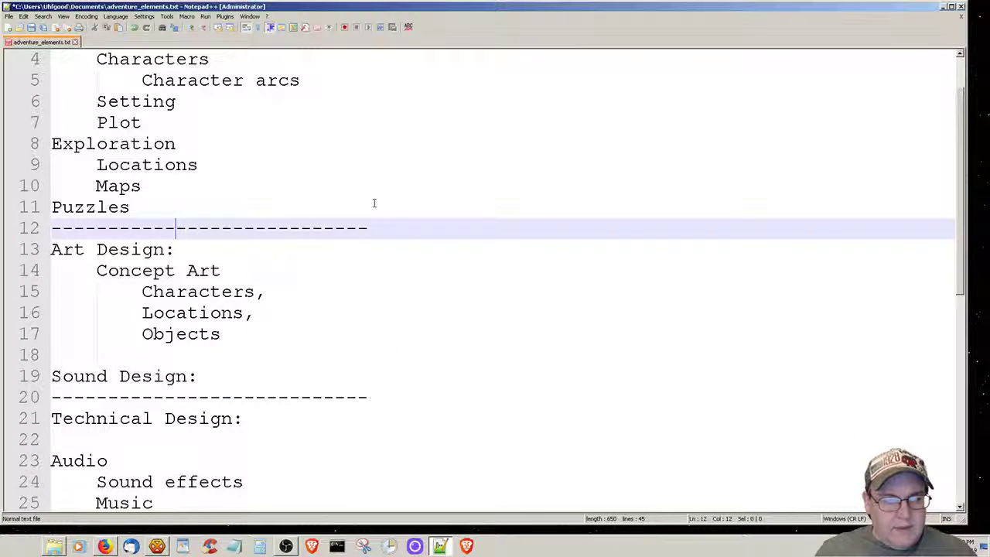
pyautogui.press('Home')
pyautogui.hotkey('shift', 'Down')
pyautogui.hotkey('ctrl', 'c')
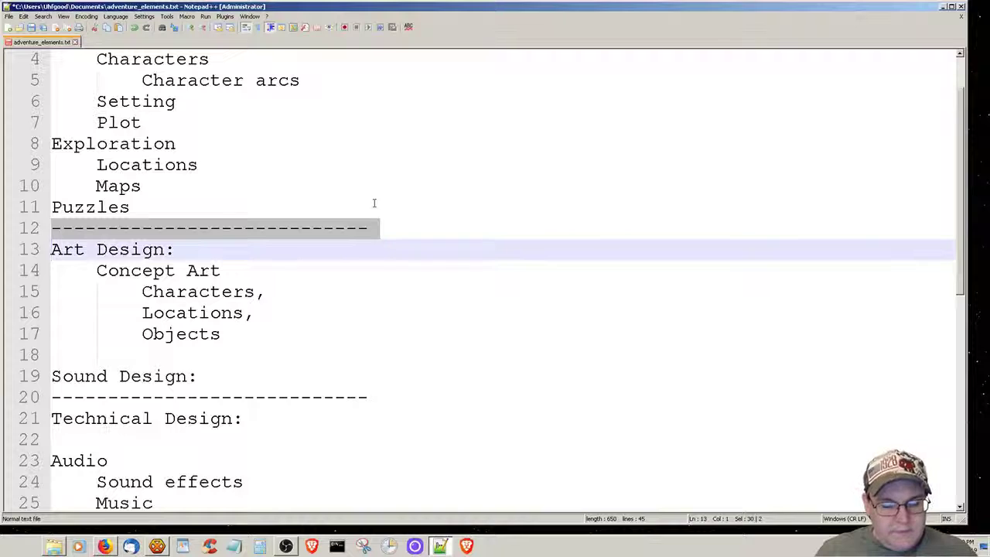
# - Add a blank line above and below the dashed separator that follows Puzzles
pyautogui.press('Up')
pyautogui.press('Return')
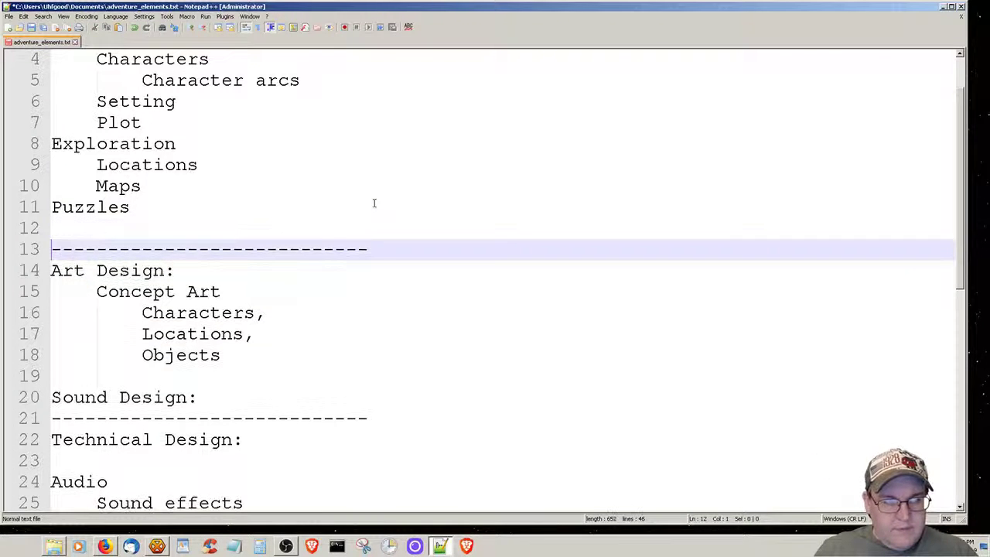
pyautogui.press('Down')
pyautogui.press('Return')
# - Paste the copied dashed separator directly below the Sound Design heading
pyautogui.press('Down')
pyautogui.press('Down')
pyautogui.press('Down')
pyautogui.press('Down')
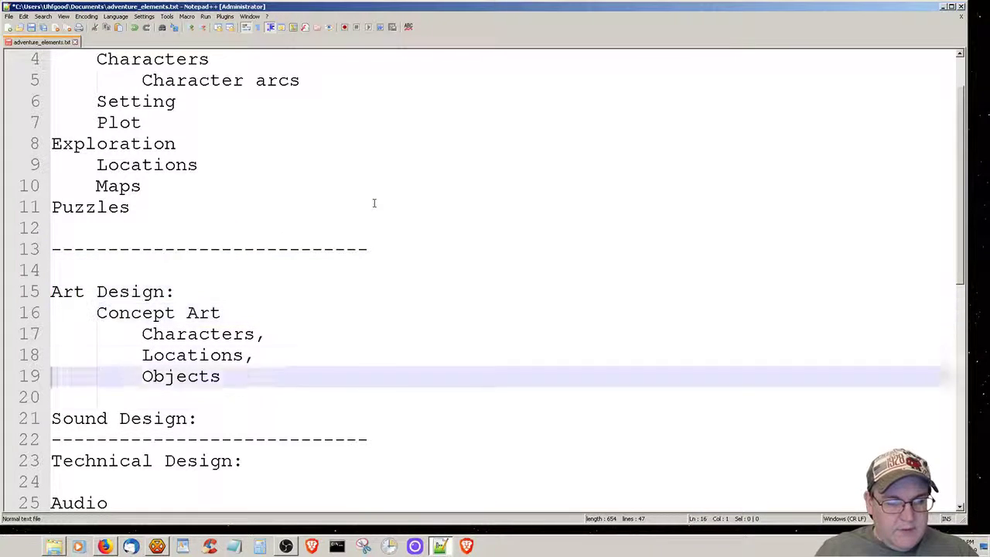
pyautogui.press('Down')
pyautogui.press('Down')
pyautogui.press('Down')
pyautogui.hotkey('ctrl', 'v')
pyautogui.press('Up')
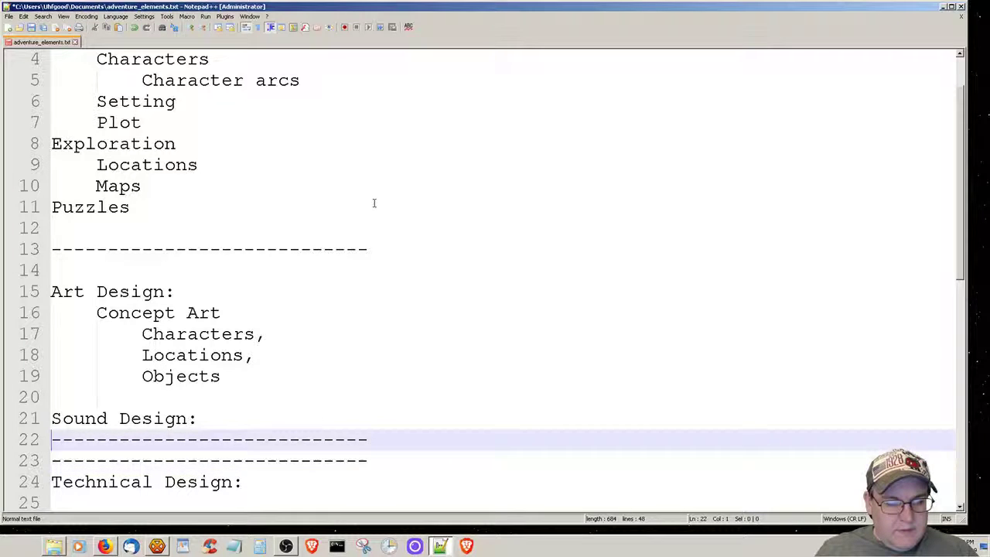
# - Remove one of the two dashed separator lines directly below Sound Design
pyautogui.press('Up')
pyautogui.hotkey('ctrl', 'Right')
pyautogui.hotkey('ctrl', 'Right')
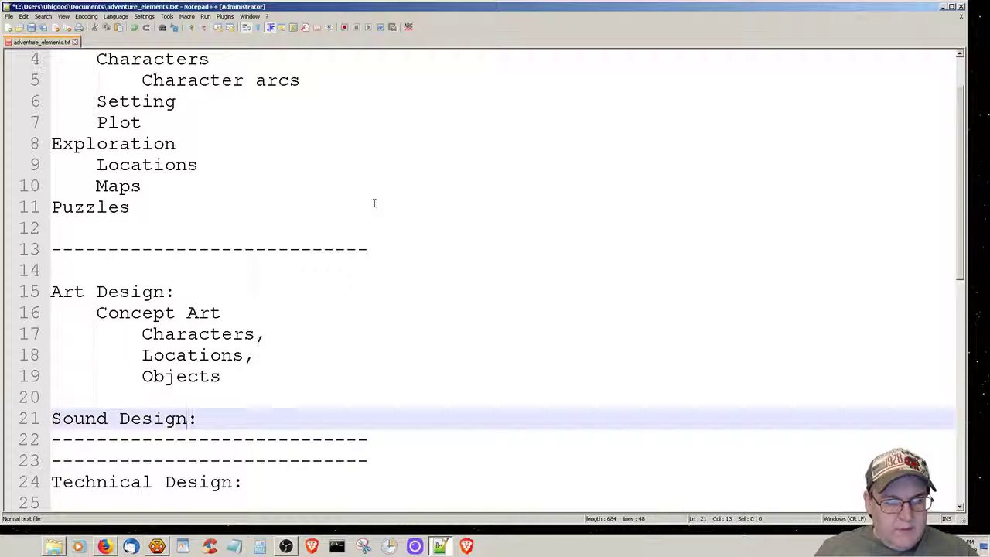
pyautogui.press('Right')
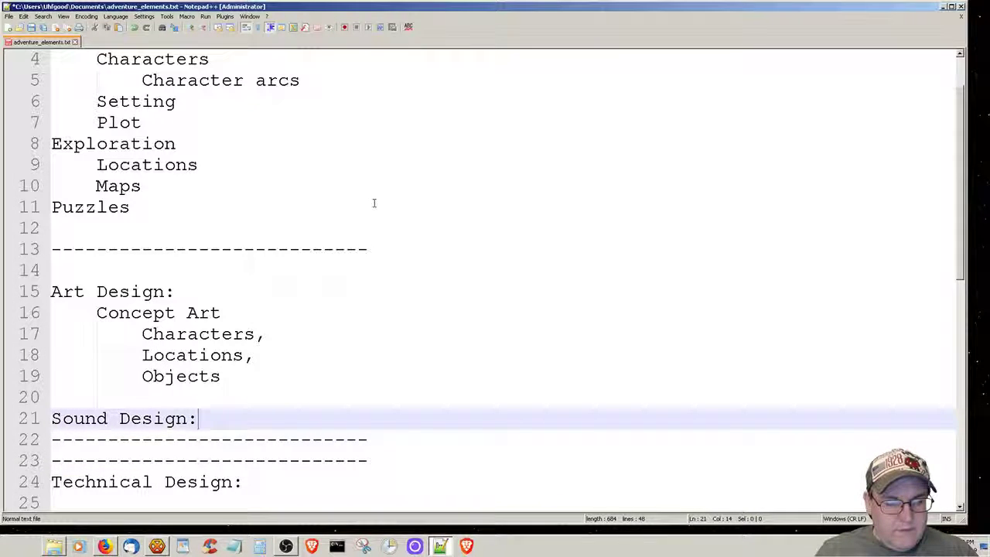
pyautogui.press('Down')
pyautogui.hotkey('ctrl', 'l')
# - Insert a dashed separator between Objects and Sound Design, with a blank line above and below it
pyautogui.press('Up')
pyautogui.press('Up')
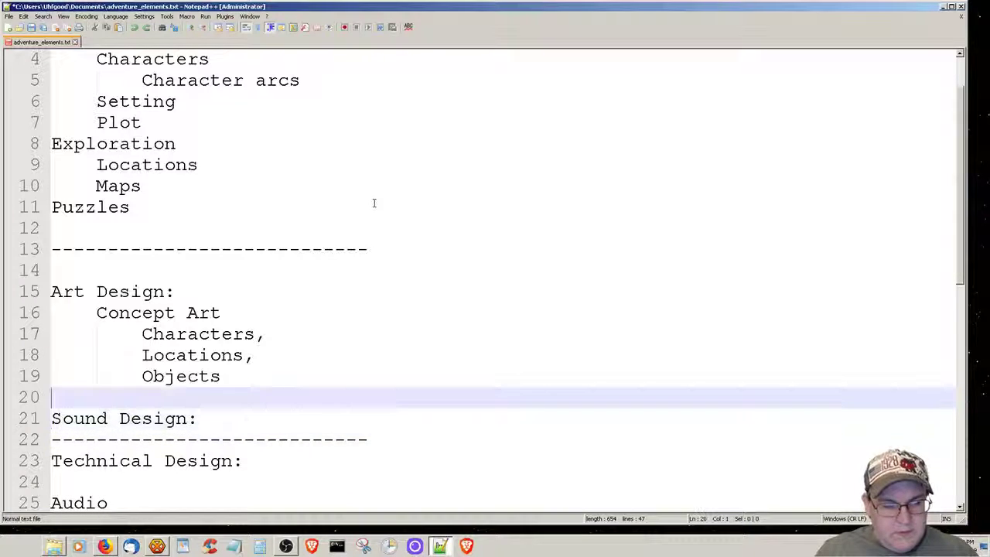
pyautogui.hotkey('ctrl', 'v')
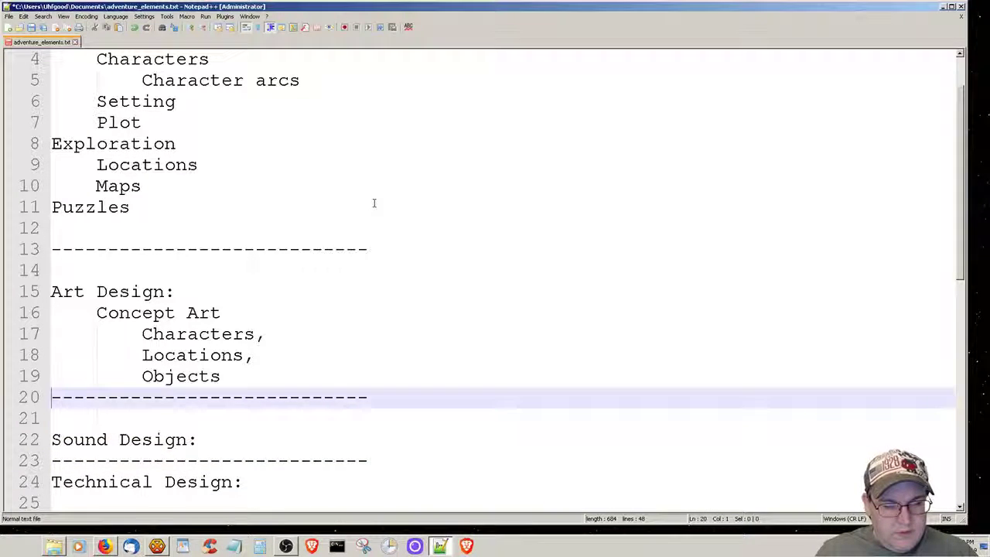
pyautogui.press('Return')
pyautogui.press('Down')
pyautogui.press('Down')
pyautogui.press('Down')
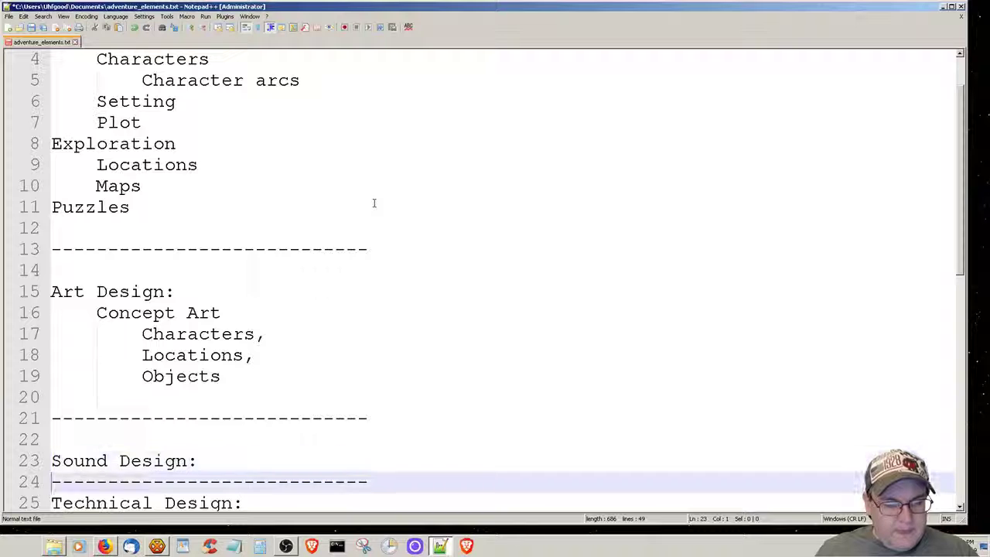
# - Add an indented "Sound effects" item under the Sound Design heading
pyautogui.press('Up')
pyautogui.press('End')
pyautogui.press('Down')
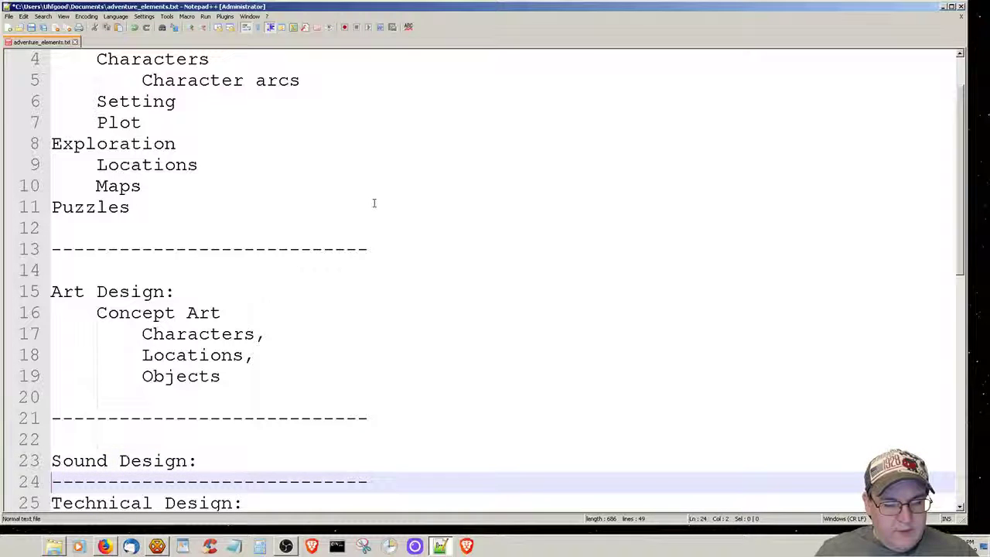
pyautogui.press('Up')
pyautogui.press('Return')
pyautogui.press('Tab')
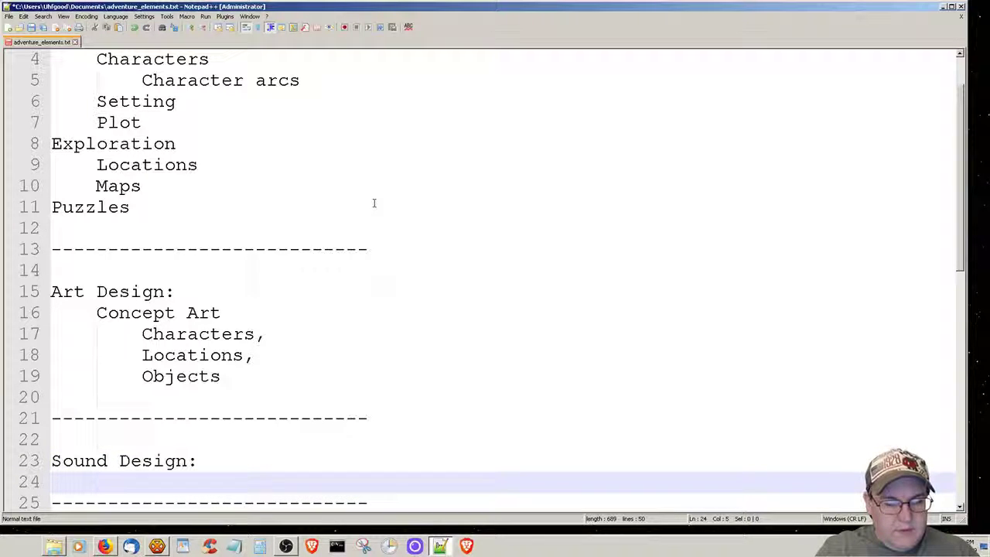
pyautogui.write('Sound e')
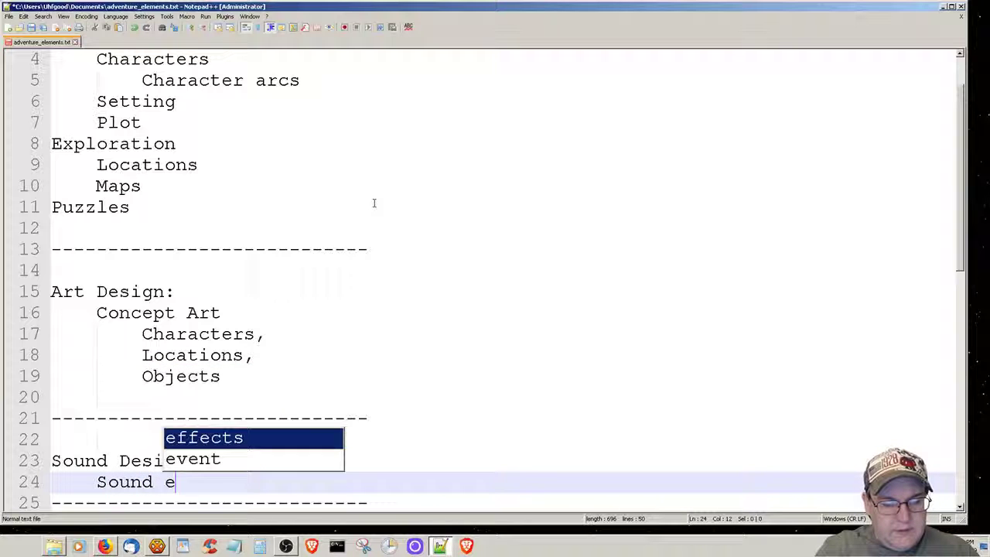
pyautogui.write('ffects')
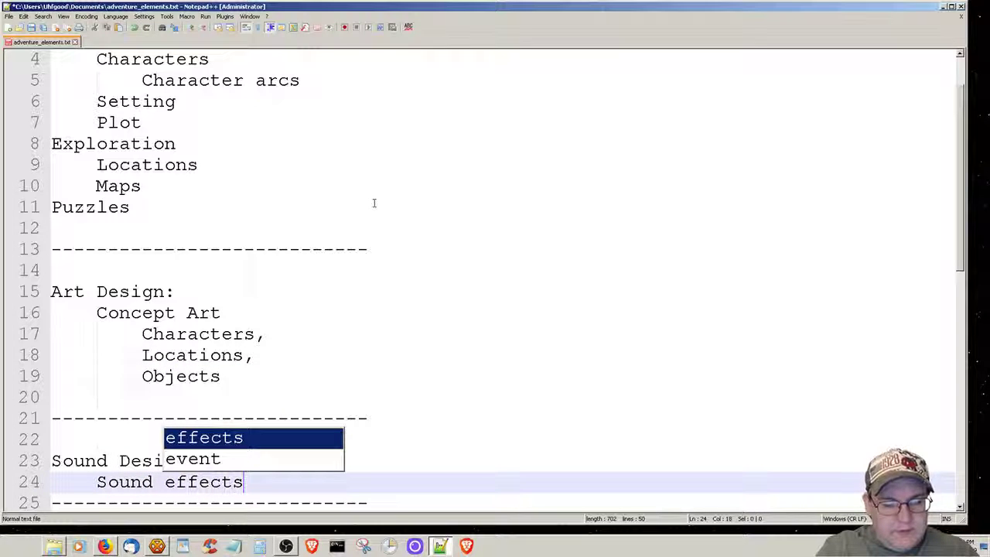
pyautogui.press('Return')
# - Add a "Music" item below Sound effects in the Sound Design section, followed by a blank line
pyautogui.press('Return')
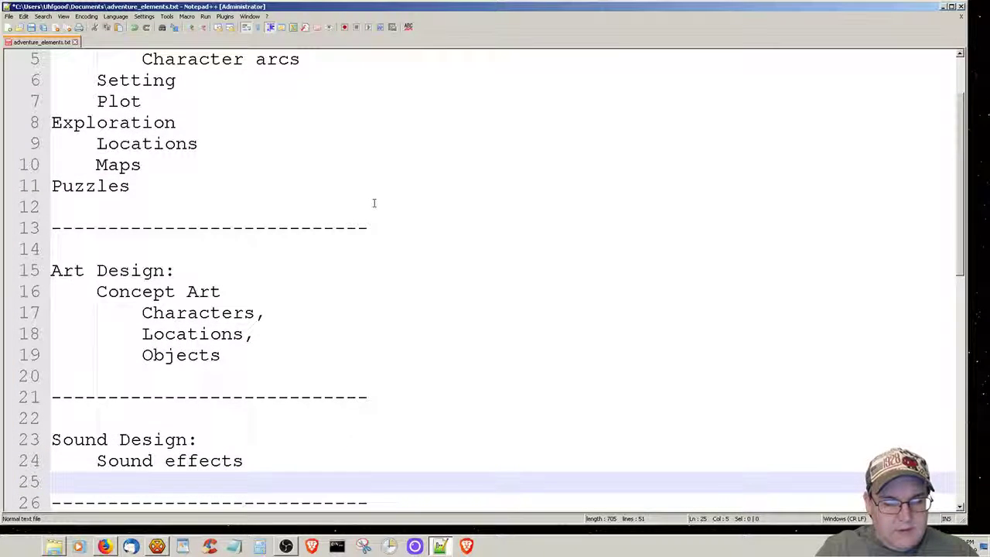
pyautogui.write('Music')
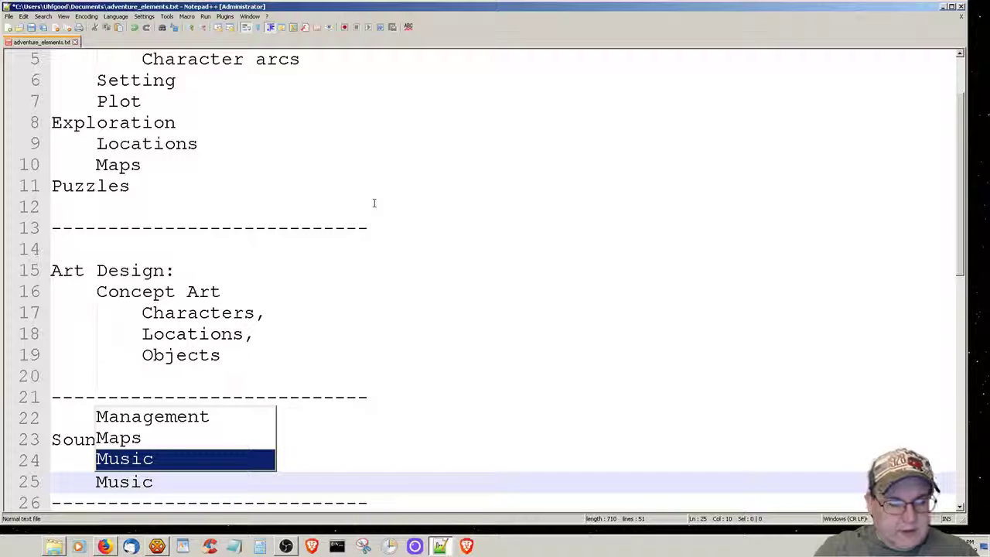
pyautogui.press('Escape')
pyautogui.press('Down')
pyautogui.press('Up')
pyautogui.press('Return')
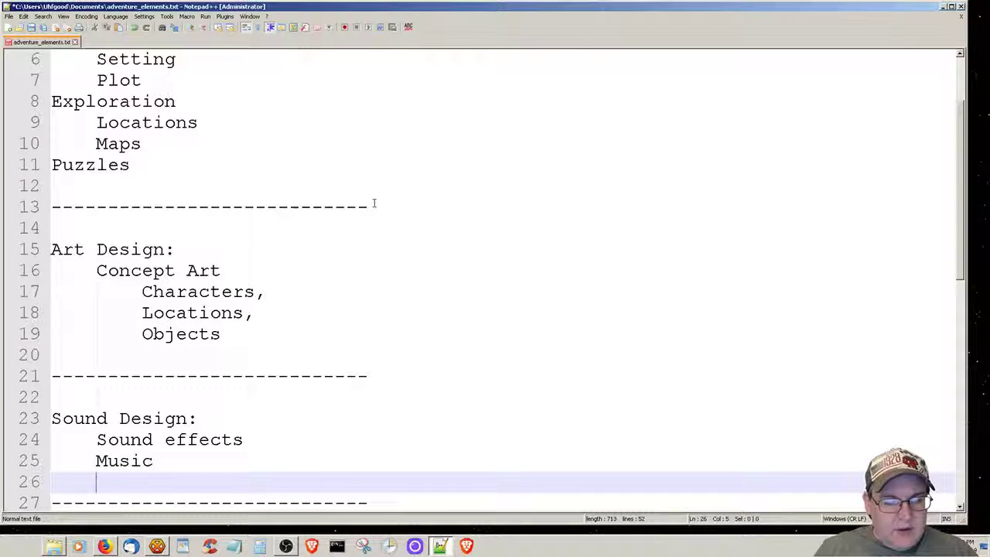
# - Review the outline down to the end of the Coding/Scripting list and back up to the Game Design heading
pyautogui.press('Down')
pyautogui.press('Down')
pyautogui.press('Down')
pyautogui.press('Down')
pyautogui.press('Down')
pyautogui.press('Down')
pyautogui.press('Down')
pyautogui.press('Down')
pyautogui.press('Down')
pyautogui.press('Down')
pyautogui.press('Down')
pyautogui.press('Down')
pyautogui.press('Down')
pyautogui.press('Down')
pyautogui.press('Down')
pyautogui.press('Down')
pyautogui.press('Down')
pyautogui.press('Down')
pyautogui.press('Down')
pyautogui.press('Down')
pyautogui.press('End')
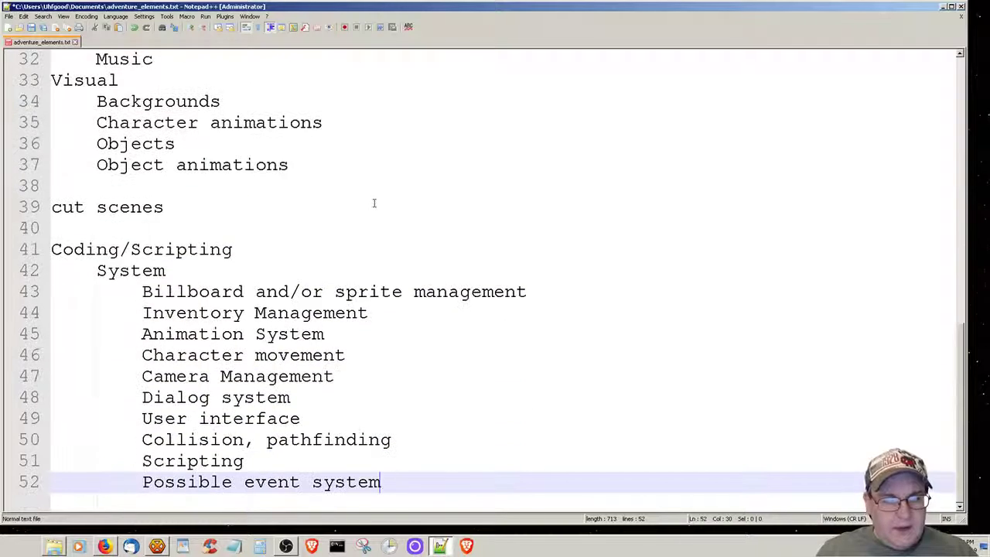
pyautogui.press('Up')
pyautogui.press('Up')
pyautogui.press('Up')
pyautogui.press('Up')
pyautogui.press('Up')
pyautogui.press('Up')
pyautogui.press('Up')
pyautogui.press('Up')
pyautogui.press('Up')
pyautogui.press('Up')
pyautogui.press('Up')
pyautogui.press('Up')
pyautogui.press('Up')
pyautogui.press('Up')
pyautogui.press('Up')
pyautogui.press('Up')
pyautogui.press('Up')
pyautogui.press('Up')
pyautogui.press('Up')
pyautogui.press('Up')
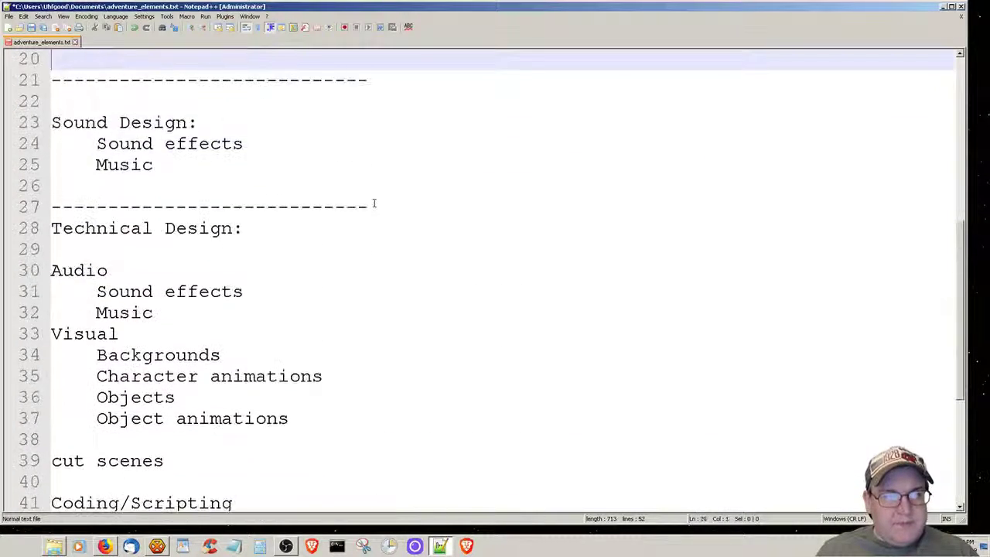
pyautogui.press('Up')
pyautogui.press('Up')
pyautogui.press('Up')
pyautogui.press('Up')
pyautogui.press('Up')
pyautogui.press('Up')
pyautogui.press('Up')
pyautogui.press('Up')
pyautogui.press('Up')
pyautogui.press('Up')
pyautogui.press('Up')
pyautogui.press('Up')
pyautogui.press('Up')
pyautogui.press('Up')
pyautogui.press('Up')
pyautogui.press('Up')
pyautogui.press('Up')
pyautogui.press('Up')
pyautogui.press('Up')
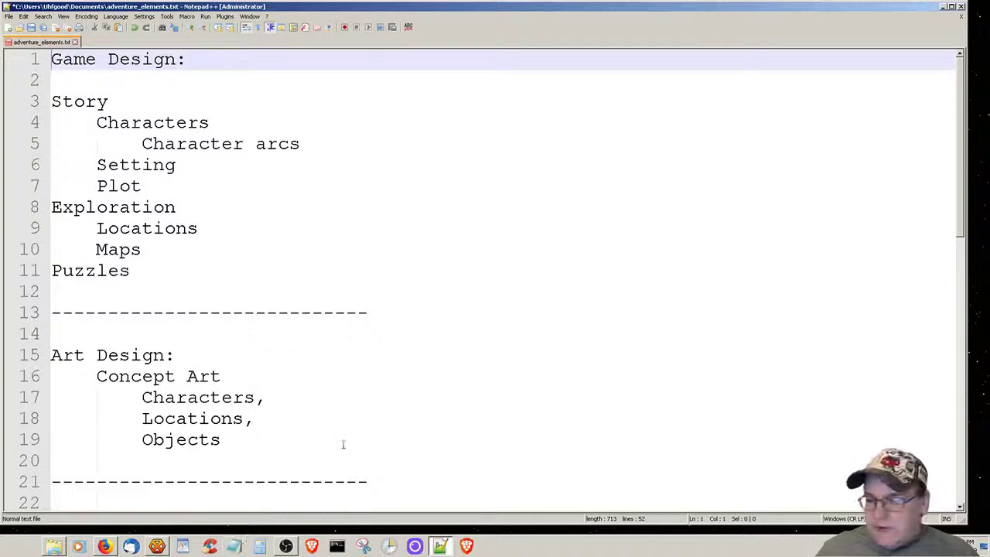
# - Review the outline from Game Design down to the Coding/Scripting list and return to its beginning
pyautogui.click(285, 546)
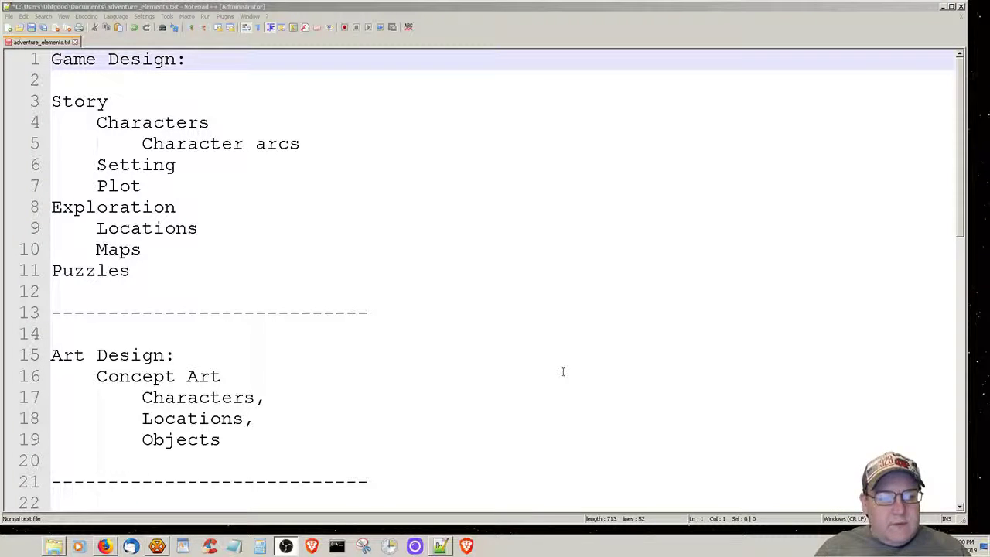
pyautogui.click(307, 398)
pyautogui.scroll(-2, 307, 399)
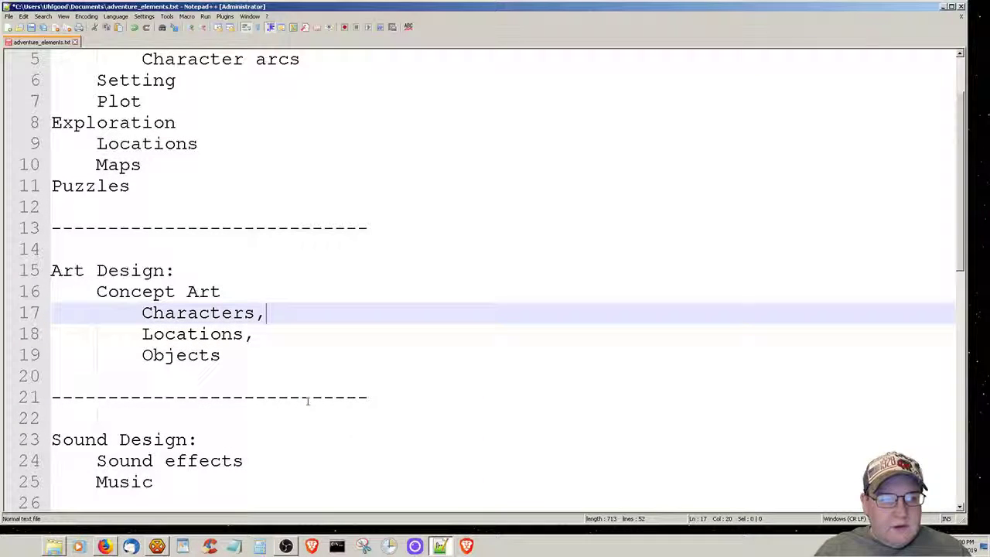
pyautogui.scroll(-2, 307, 400)
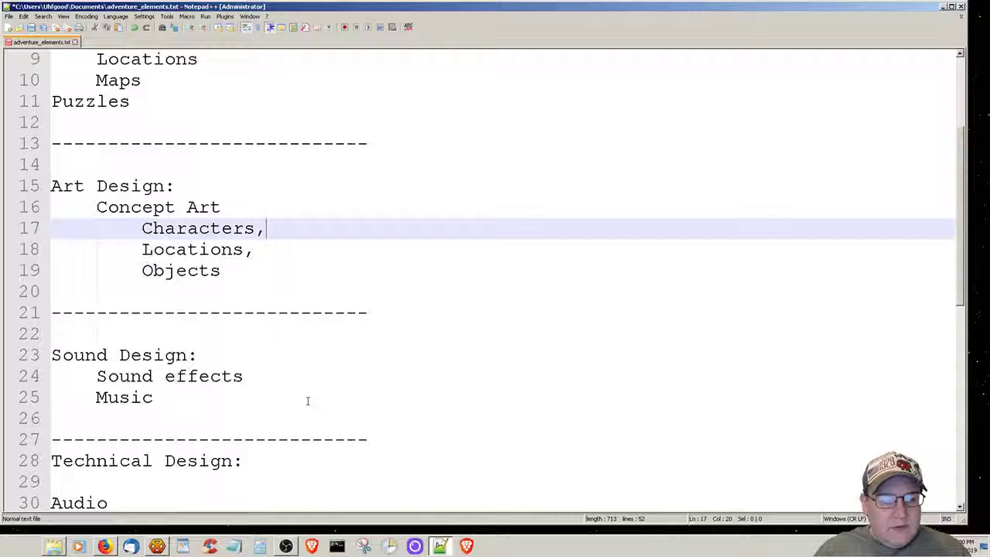
pyautogui.scroll(-3, 307, 400)
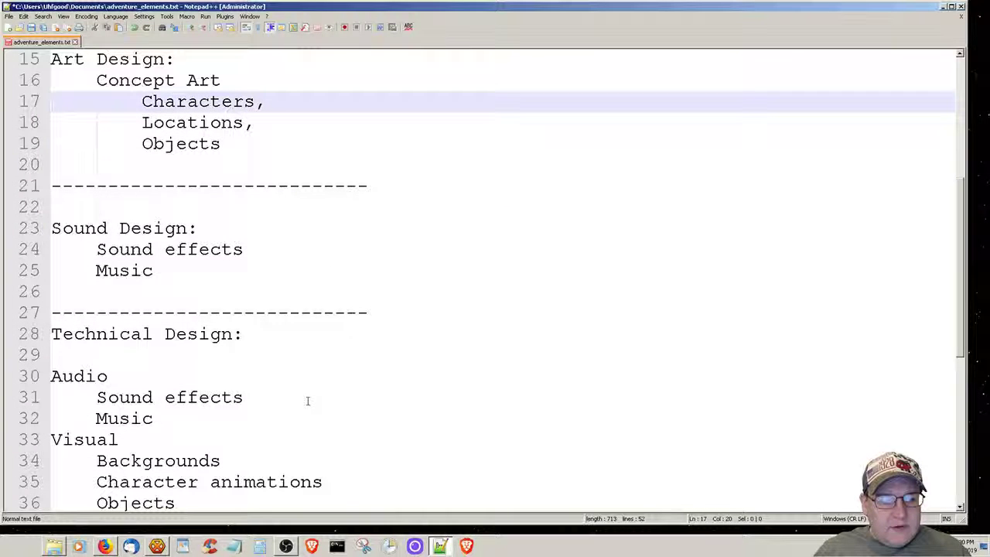
pyautogui.scroll(-2, 308, 400)
pyautogui.scroll(-2, 308, 399)
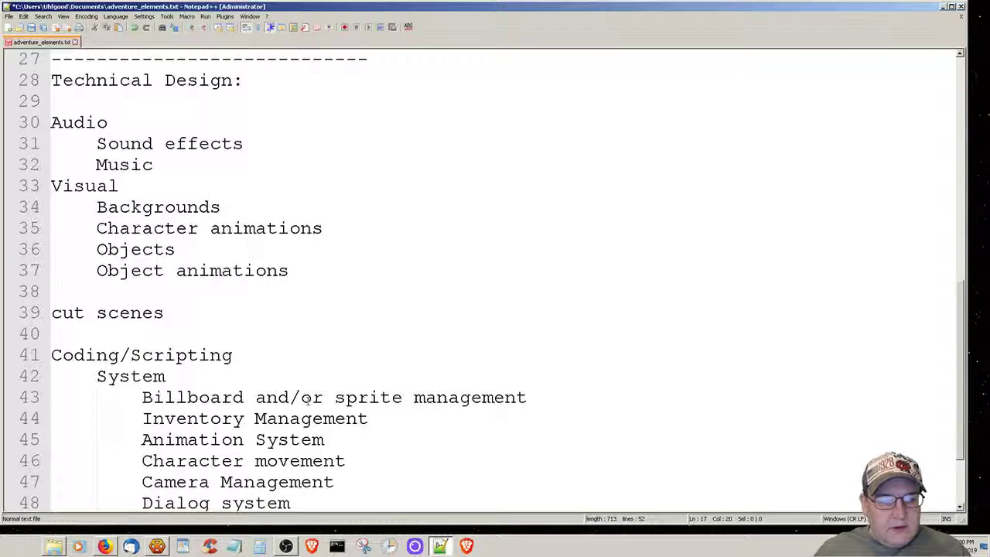
pyautogui.scroll(2, 307, 400)
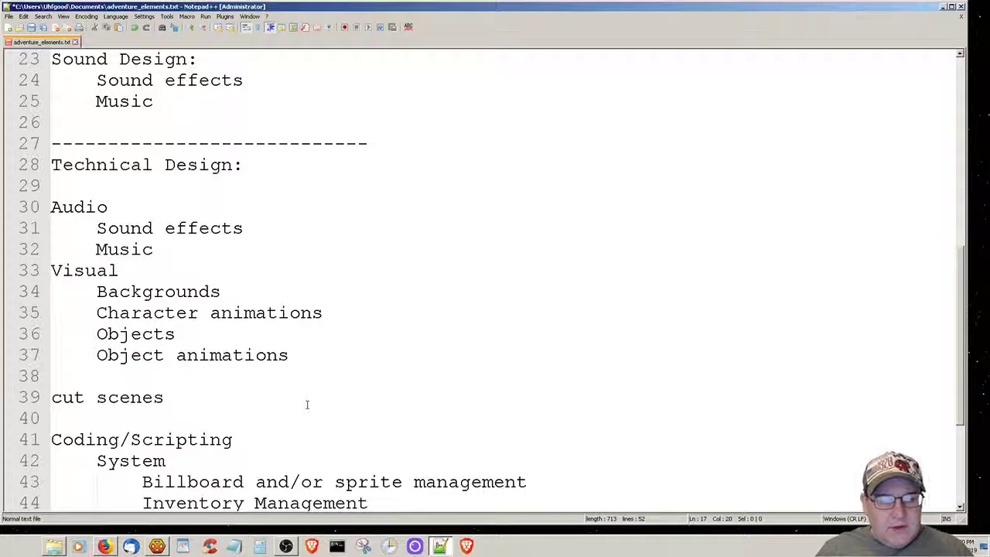
pyautogui.scroll(5, 307, 405)
pyautogui.scroll(-1, 307, 404)
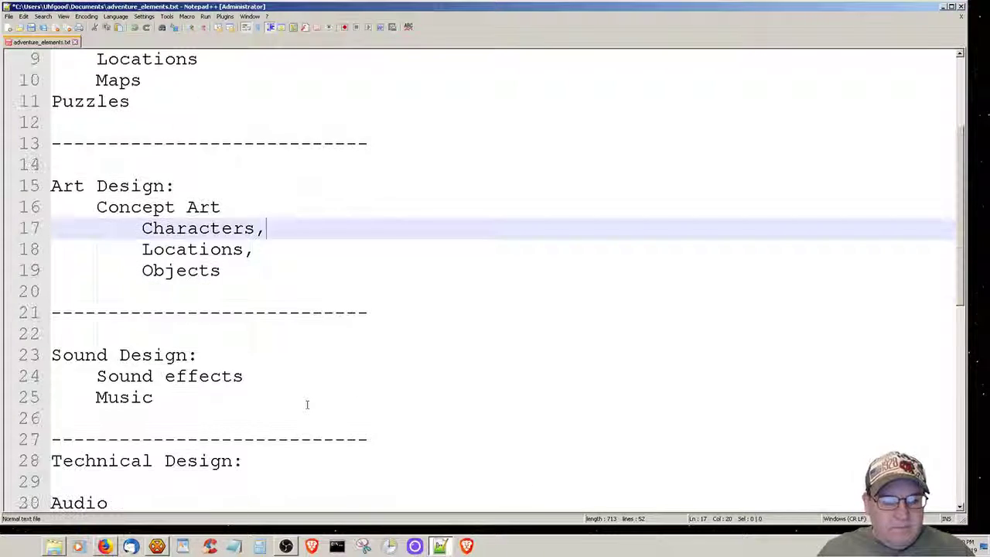
pyautogui.scroll(1, 307, 404)
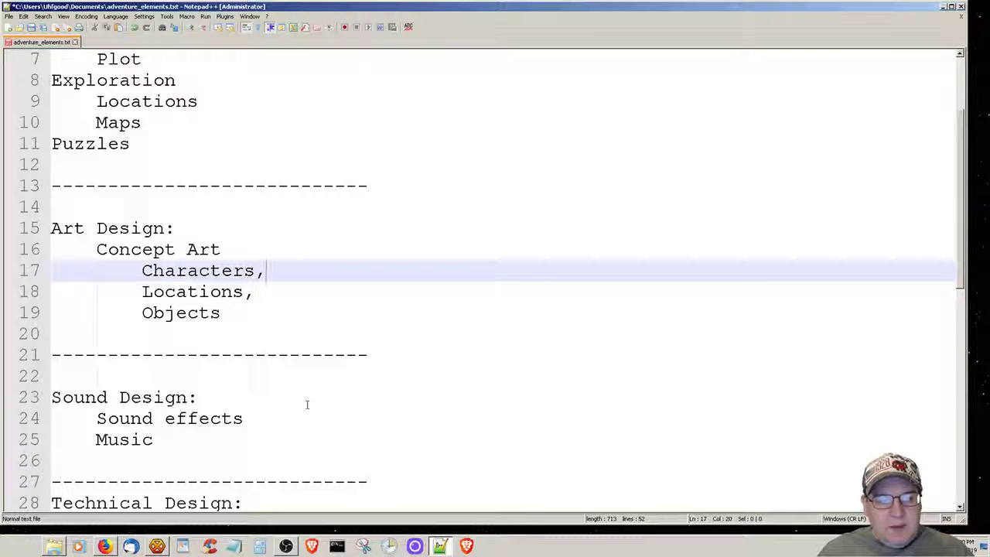
pyautogui.scroll(2, 339, 352)
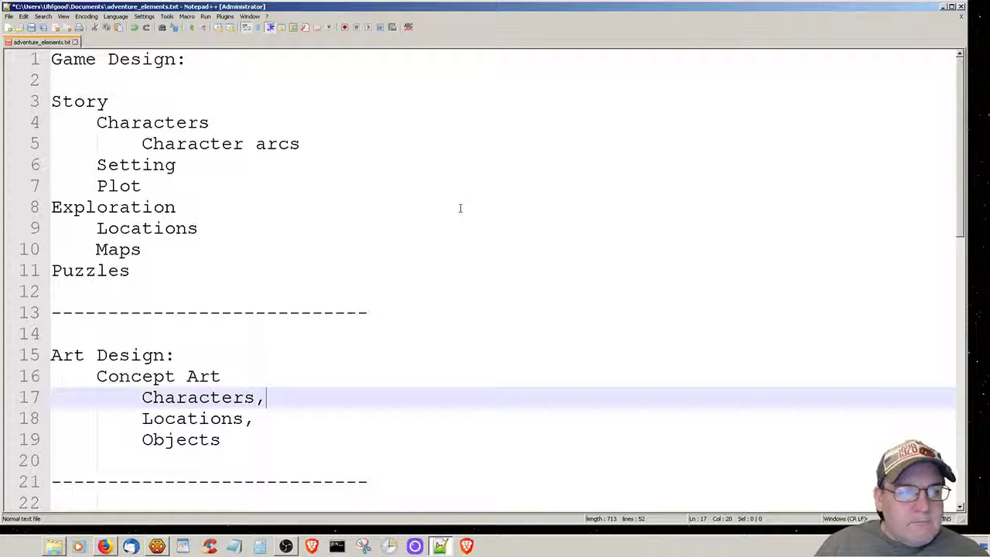
# - Save adventure_elements.txt and create a new blank document
pyautogui.click(9, 16)
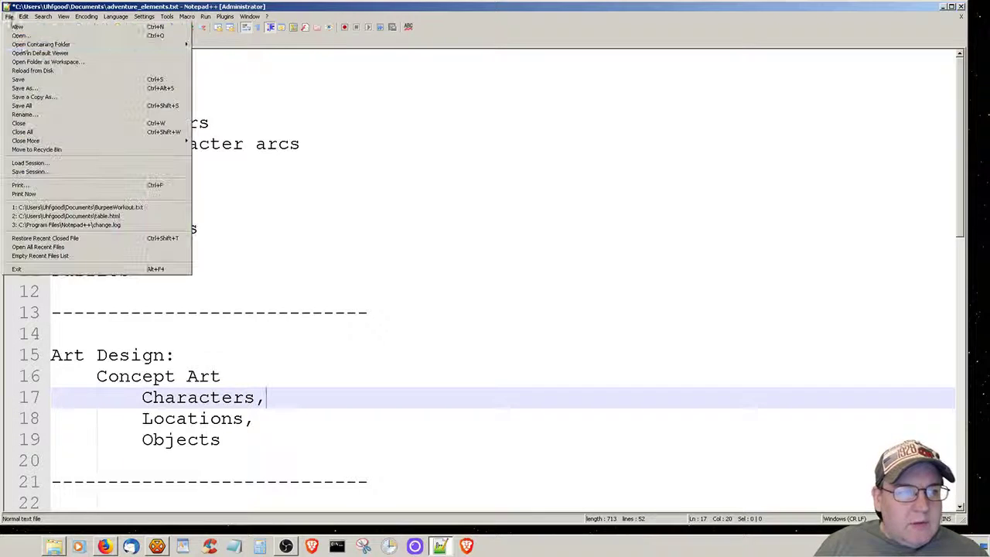
pyautogui.click(27, 80)
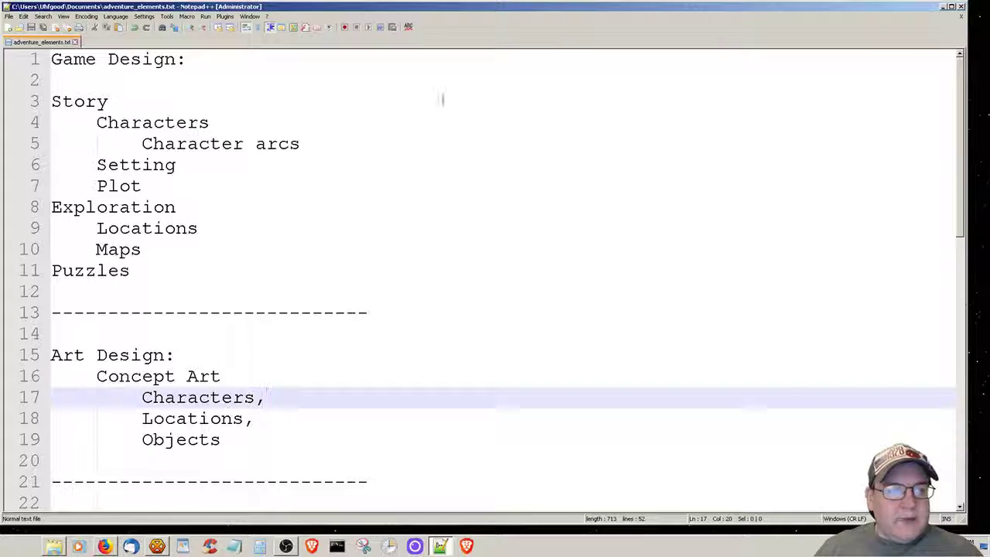
pyautogui.click(9, 17)
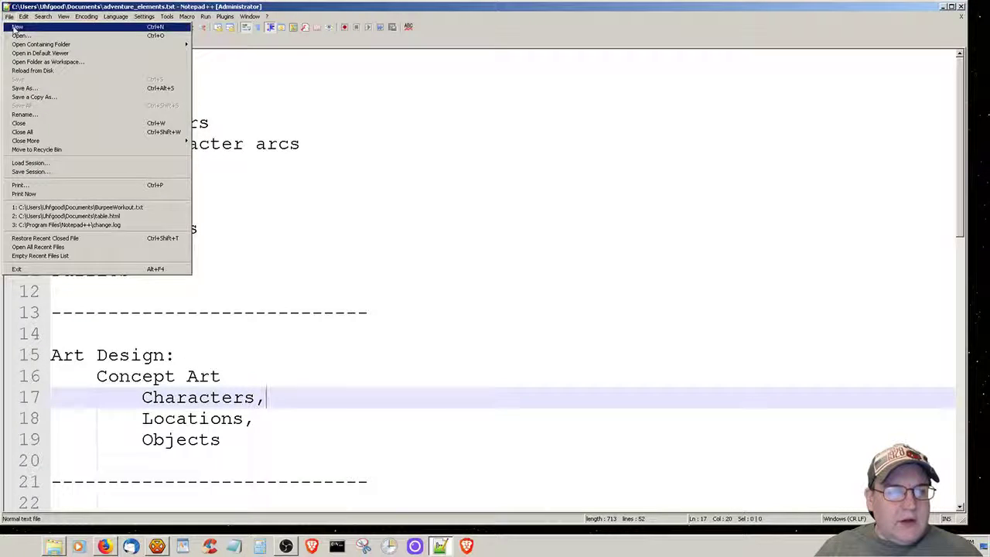
pyautogui.click(15, 27)
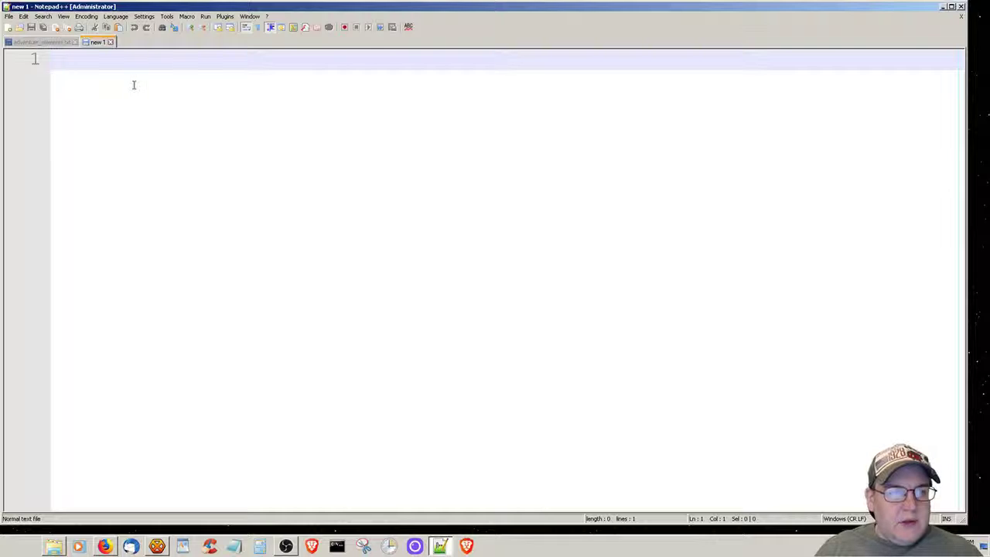
pyautogui.click(31, 42)
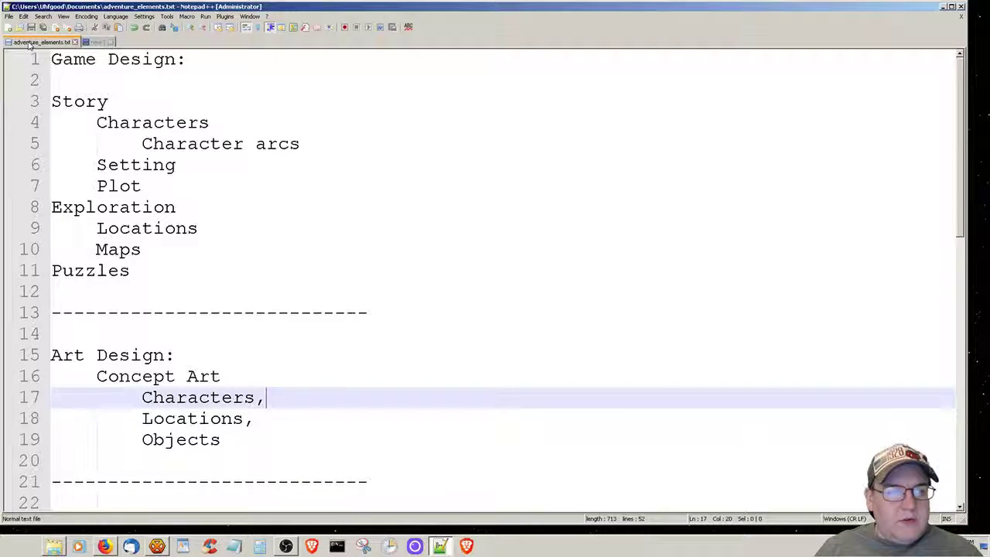
pyautogui.click(99, 42)
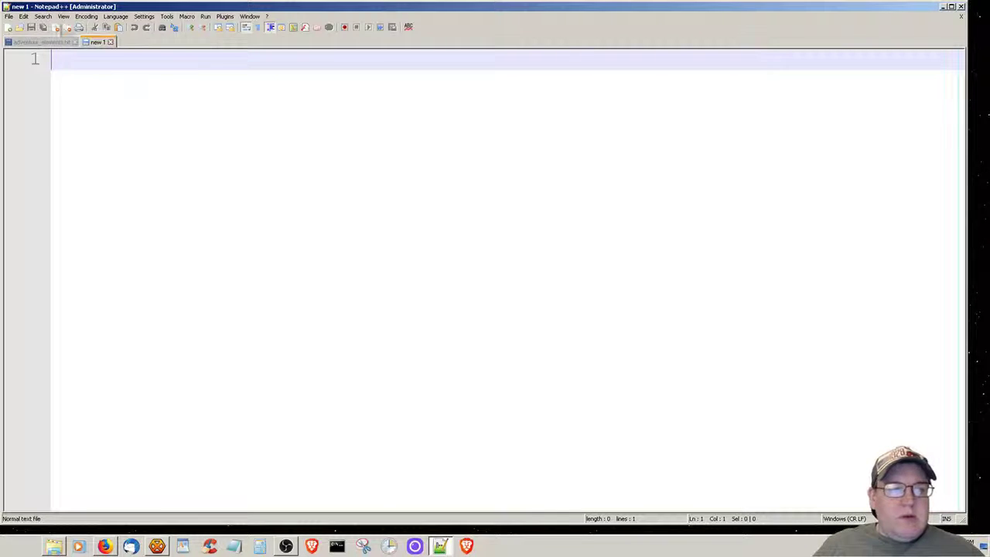
pyautogui.click(54, 43)
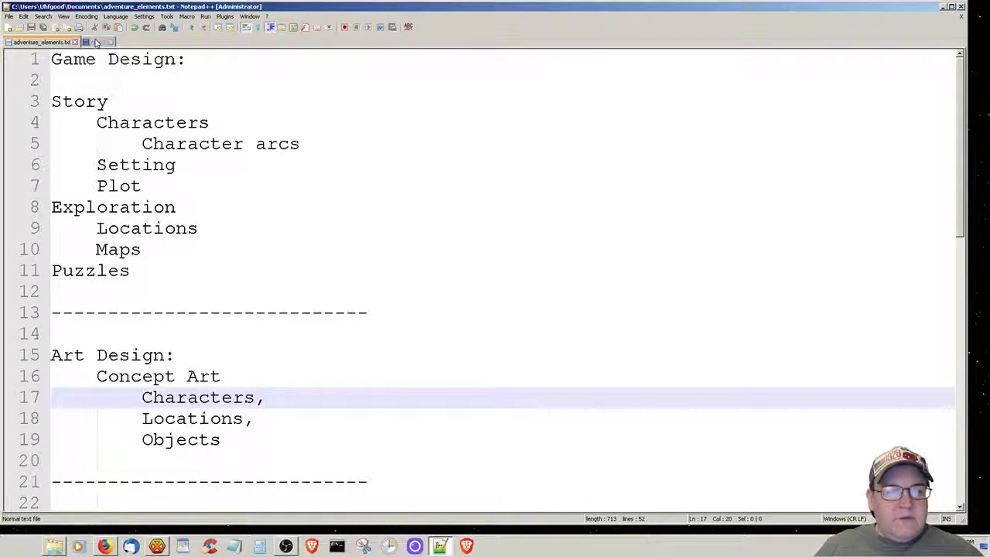
pyautogui.click(97, 43)
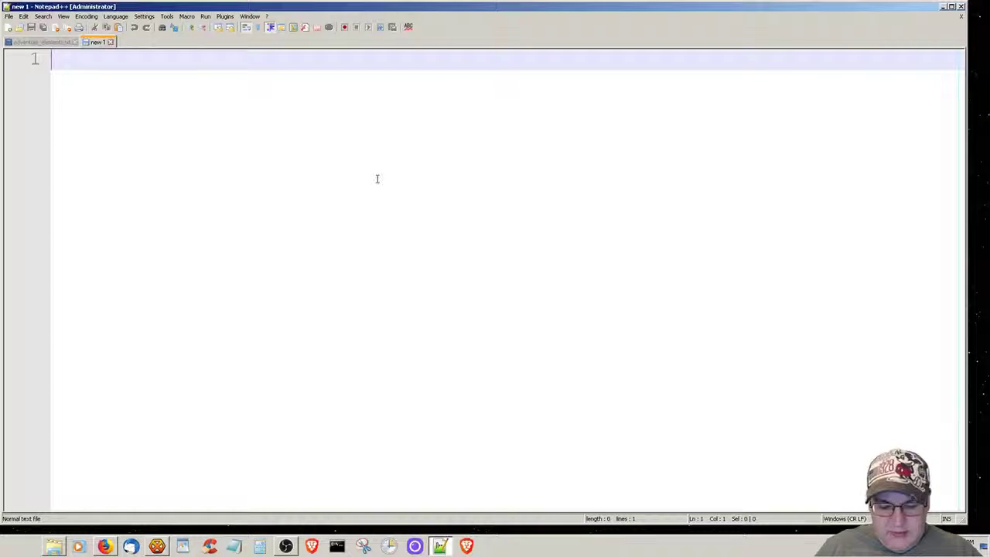
# - Enter the title "Enchanted Lands:" on the first line of the new document and start a new line
pyautogui.write('Ench')
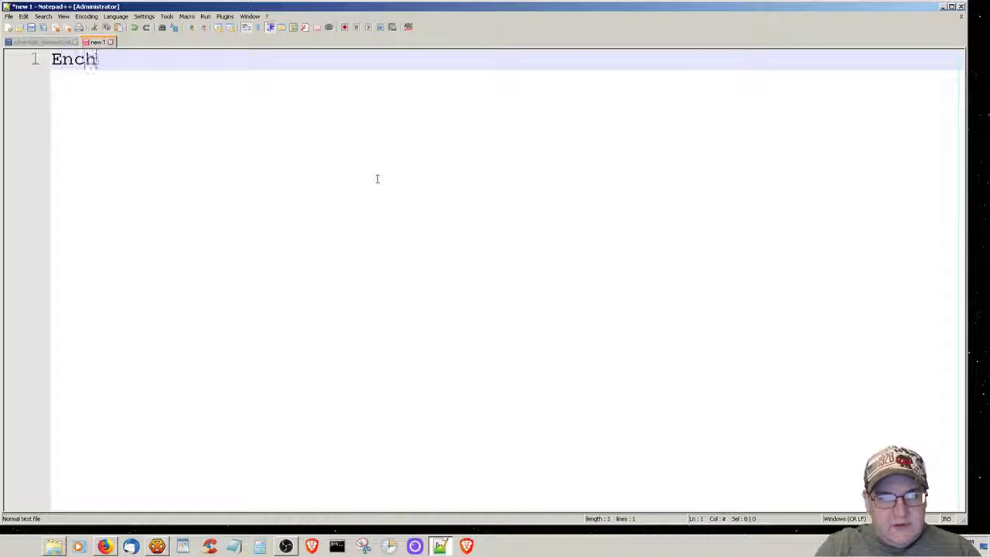
pyautogui.write('anted Lands')
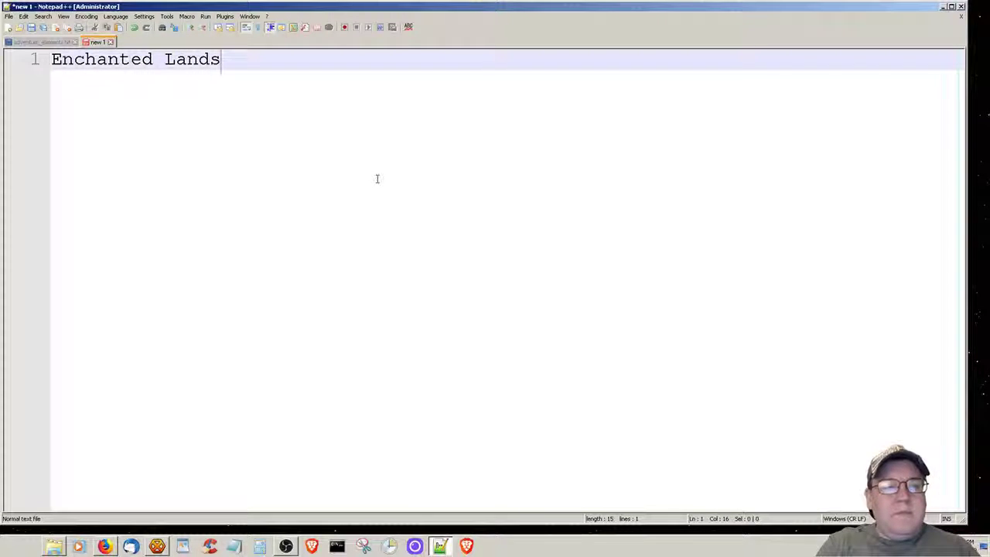
pyautogui.write(':')
pyautogui.press('Return')
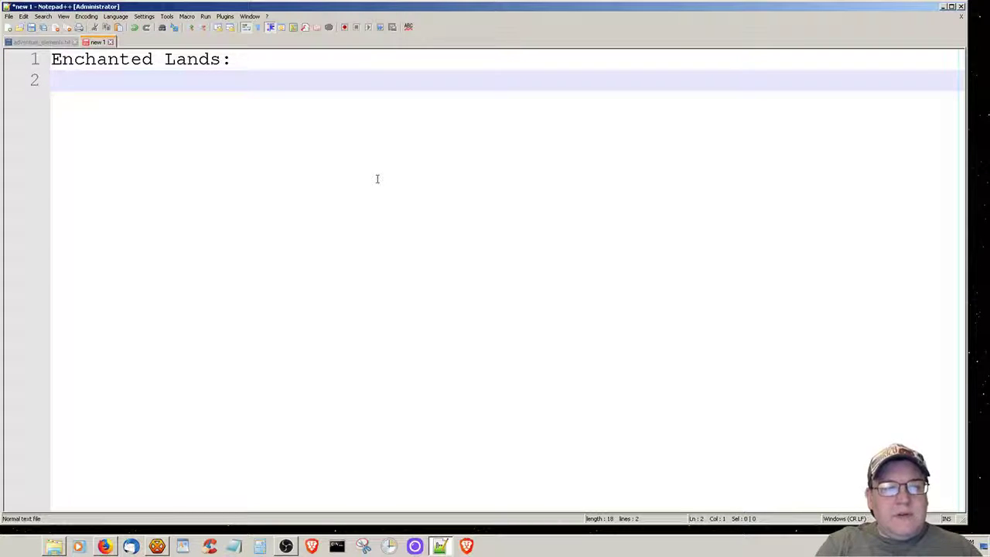
# - Begin the second line with "Synopsis: Enchanted Lands, real magic kindom, "
pyautogui.write('Syn')
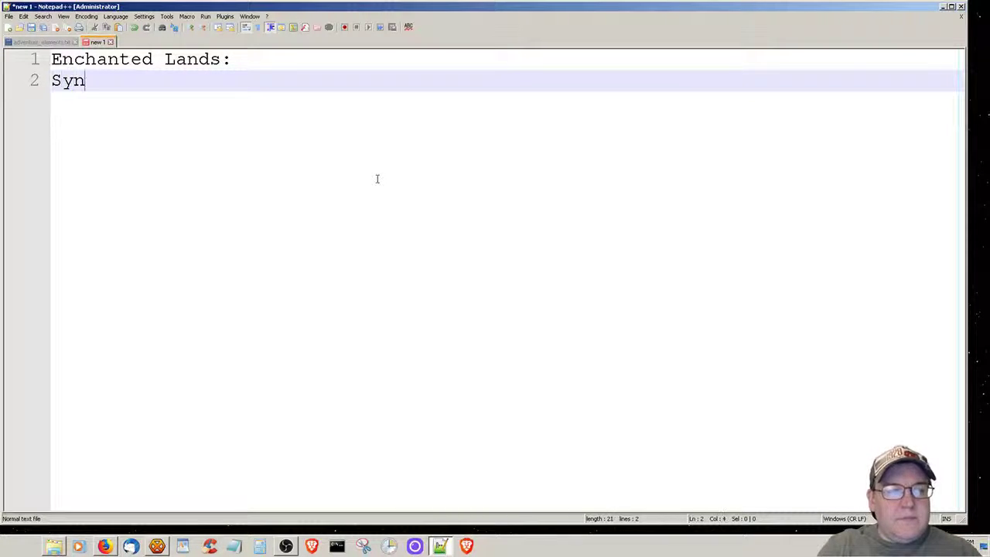
pyautogui.write('opsis:  E c')
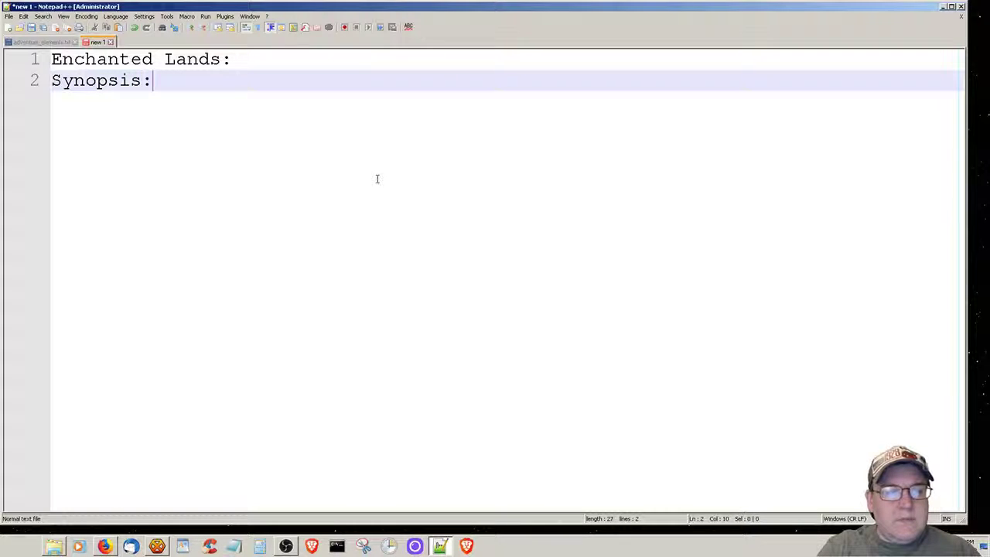
pyautogui.press('BackSpace')
pyautogui.press('BackSpace')
pyautogui.write('n')
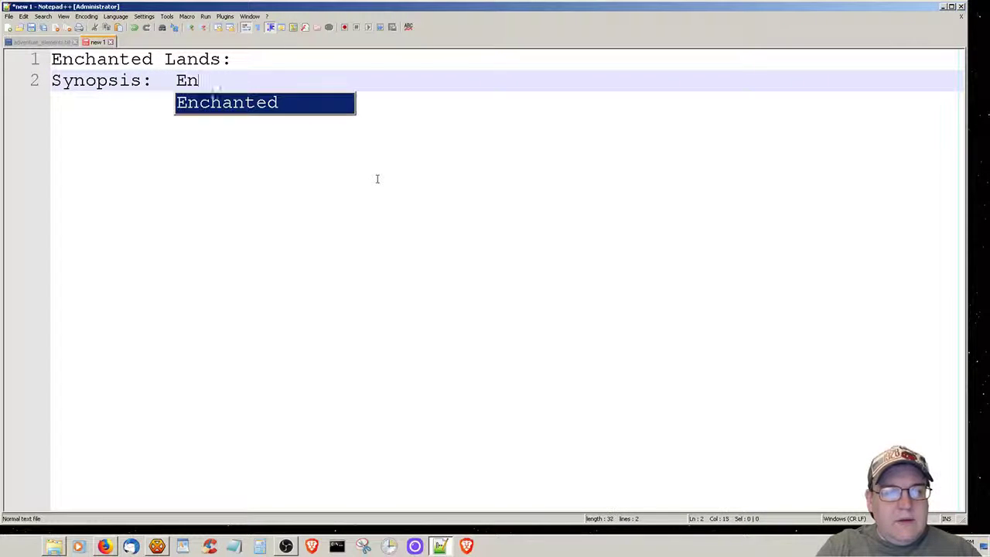
pyautogui.write('chanted Lands')
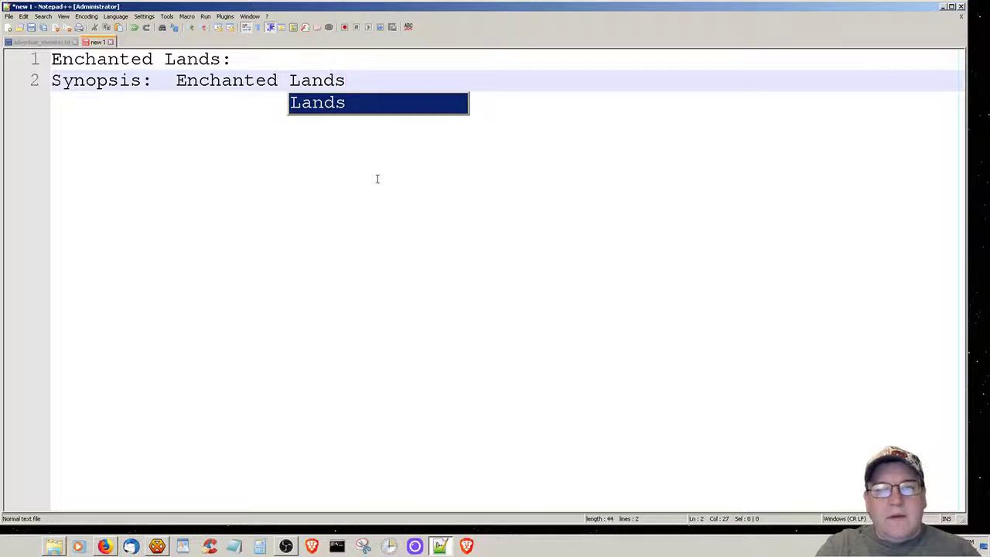
pyautogui.write(' a')
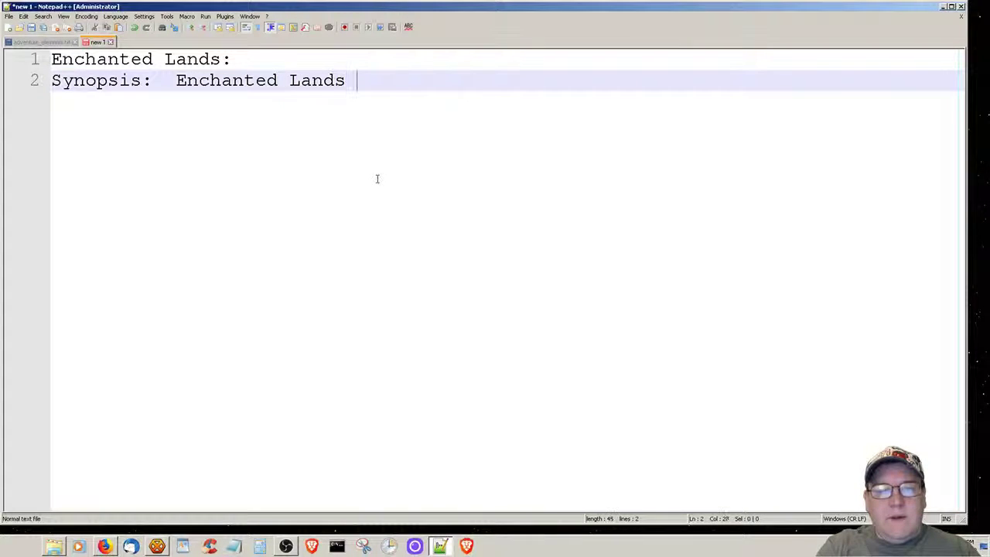
pyautogui.press('BackSpace')
pyautogui.press('BackSpace')
pyautogui.write(',')
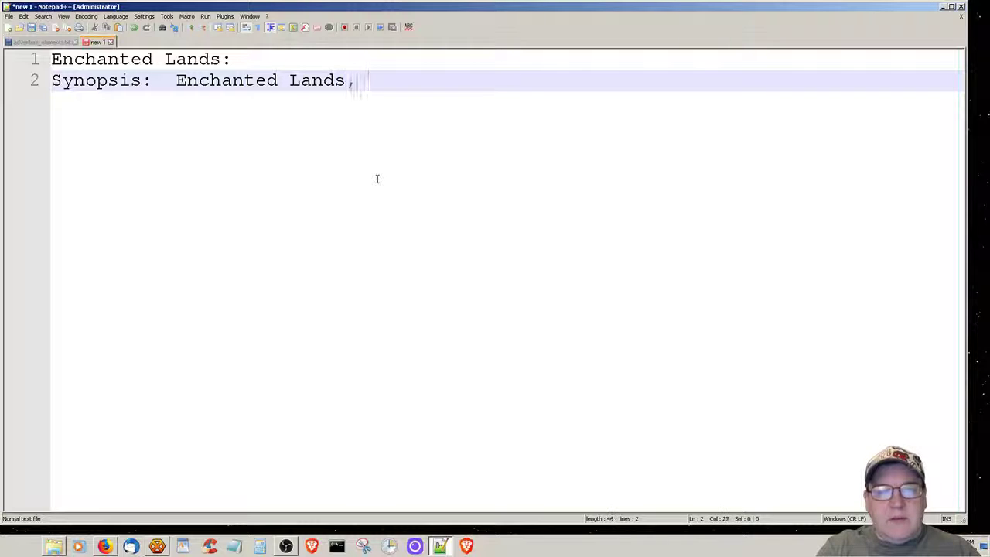
pyautogui.write(' real magic')
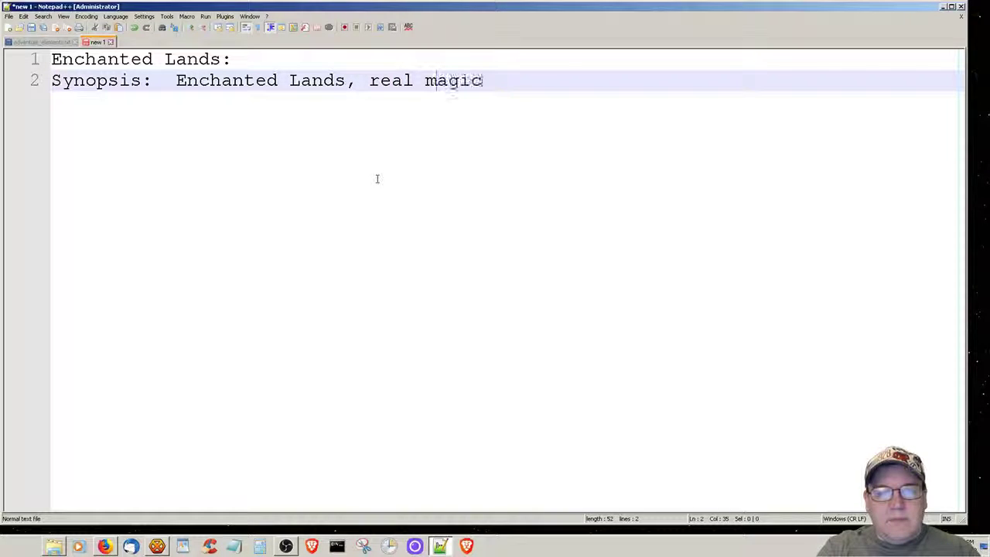
pyautogui.write(' kindom, ')
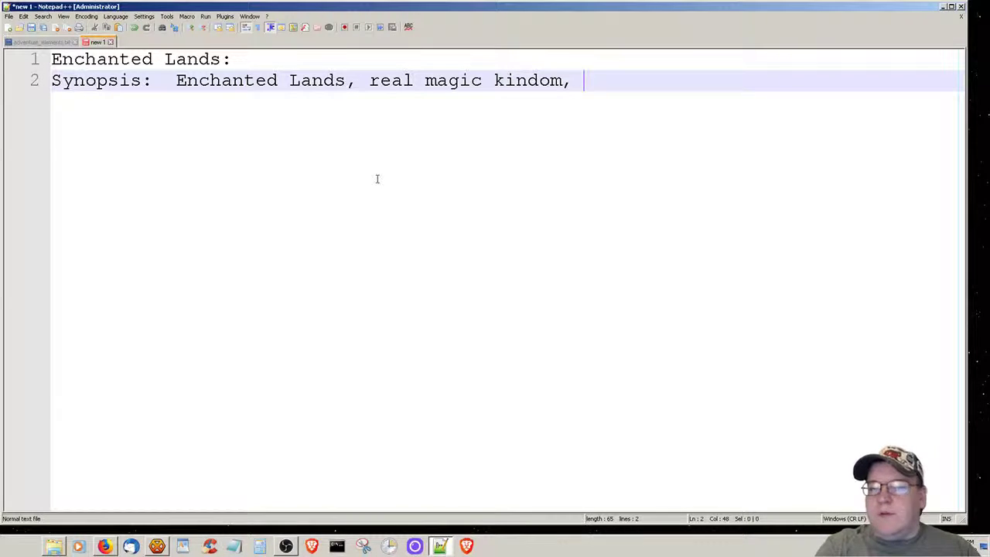
# - Continue the synopsis with "trying to make ends meet, resort to toursim in order to be profitable."
pyautogui.write('trying to make ends')
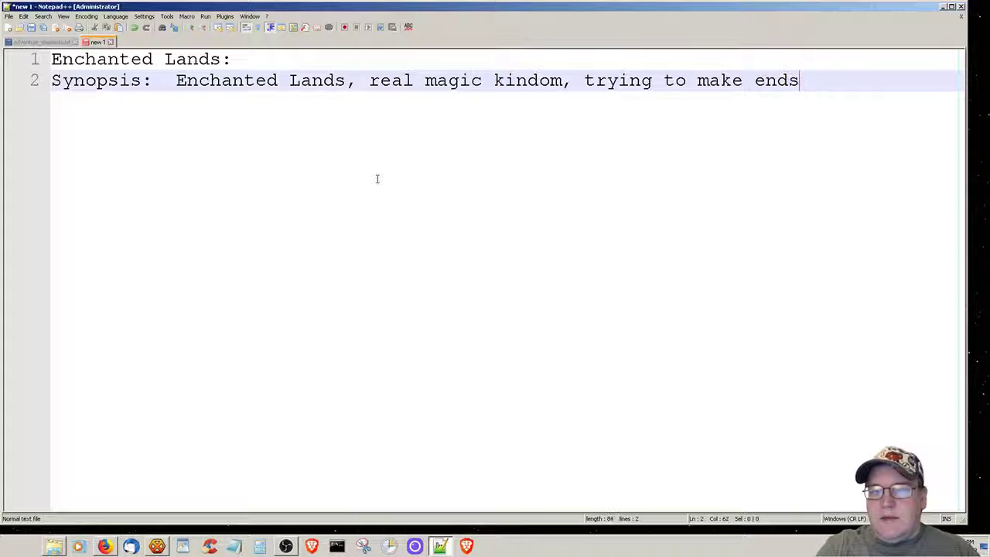
pyautogui.write(' meet')
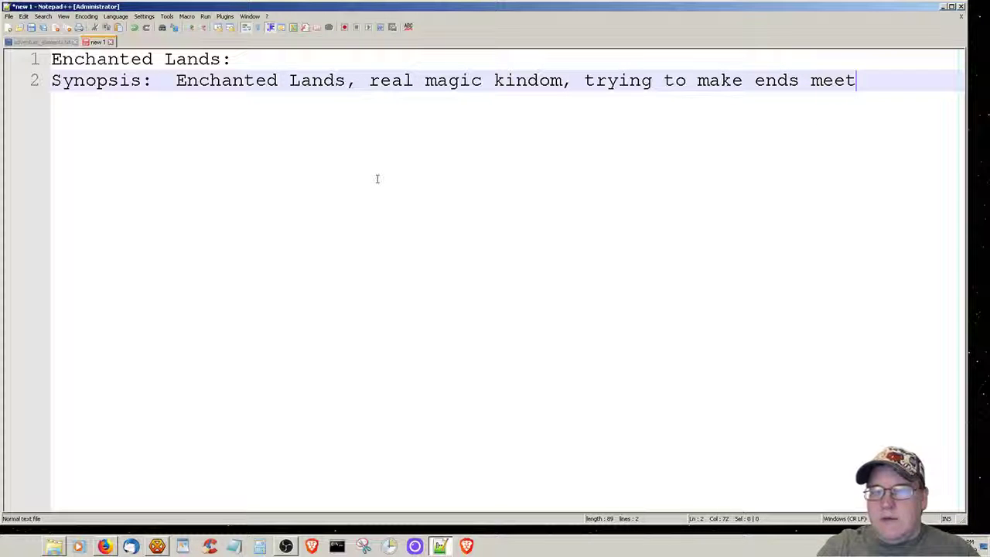
pyautogui.write(', ')
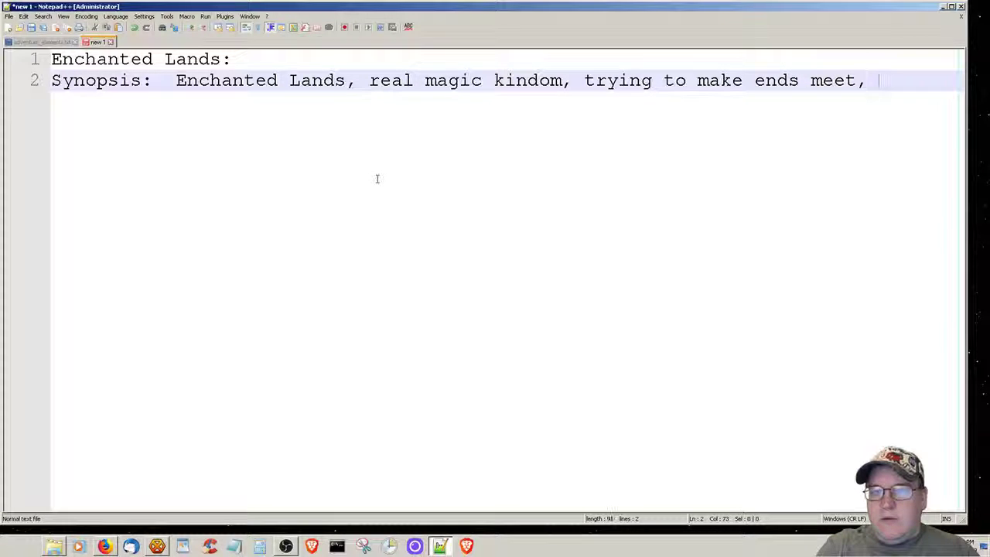
pyautogui.write('resort to tour')
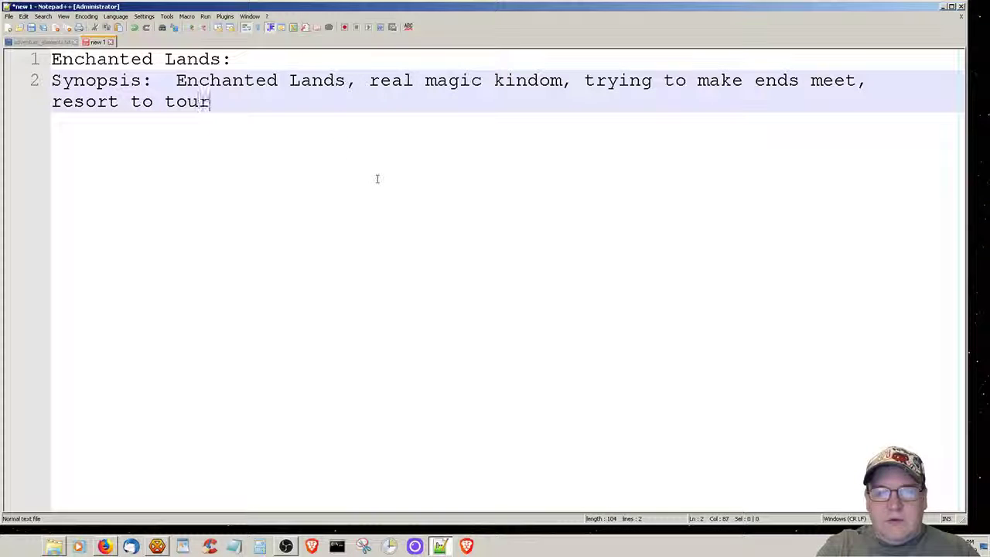
pyautogui.write('sim in or')
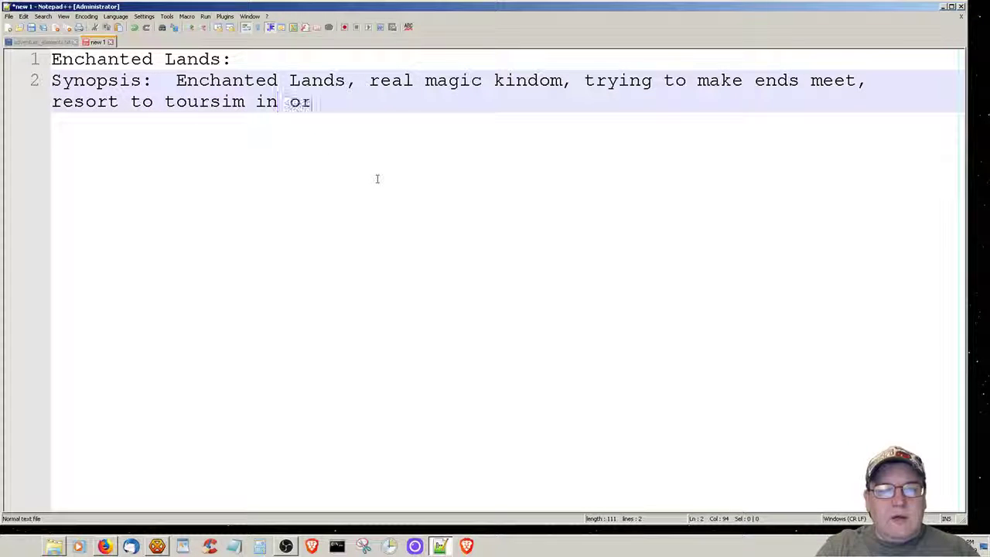
pyautogui.write('der to be ')
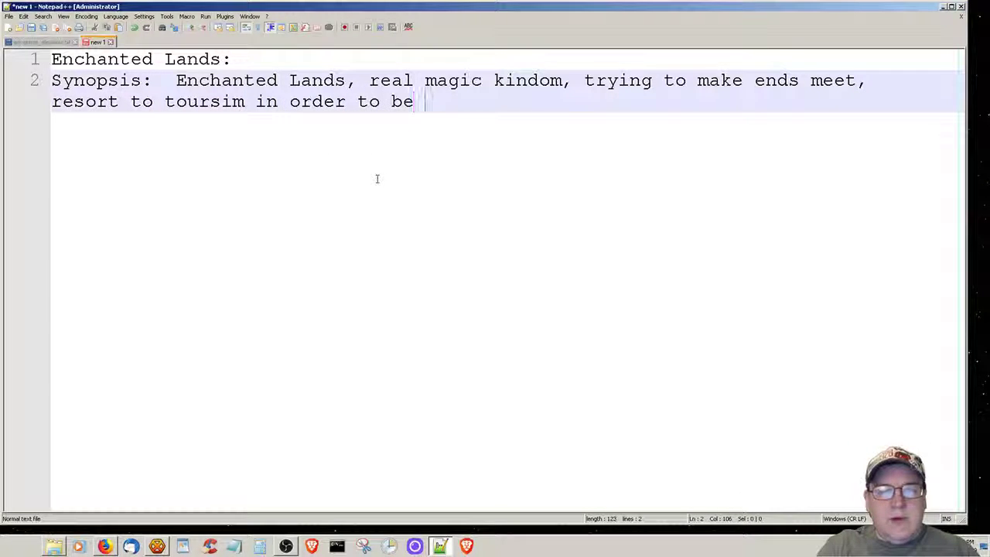
pyautogui.write('profitable.')
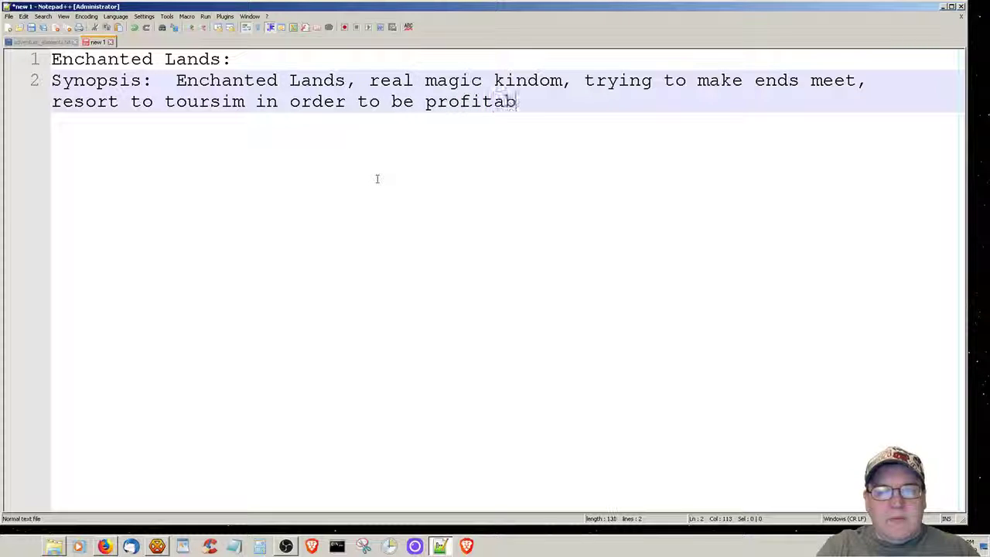